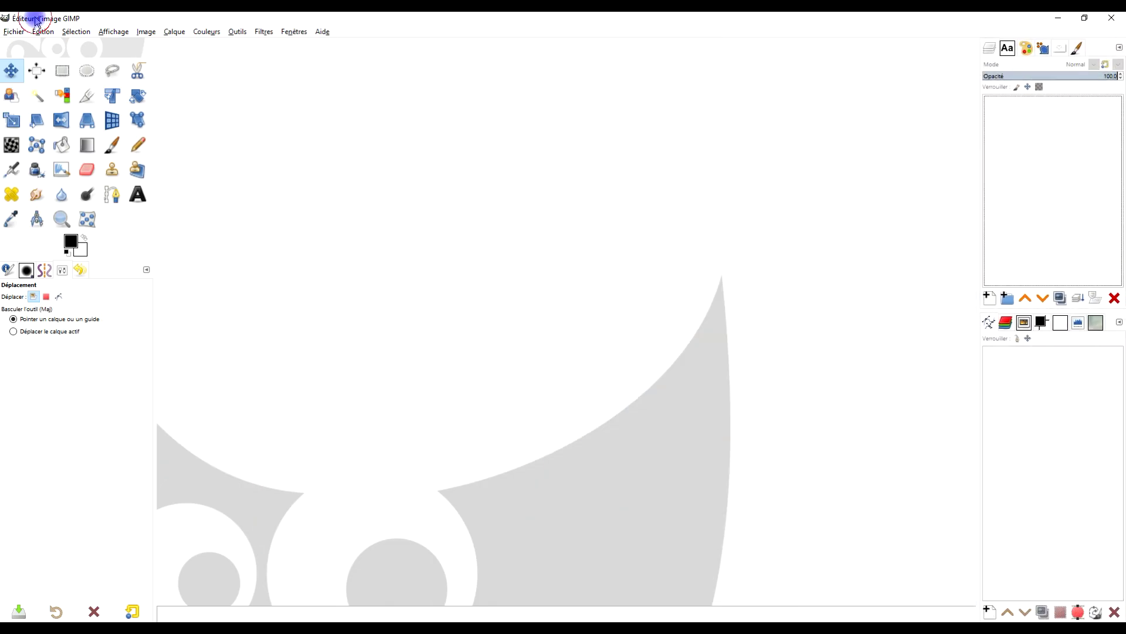
Open the recently used image coeur.xcf.
left_click(15, 32)
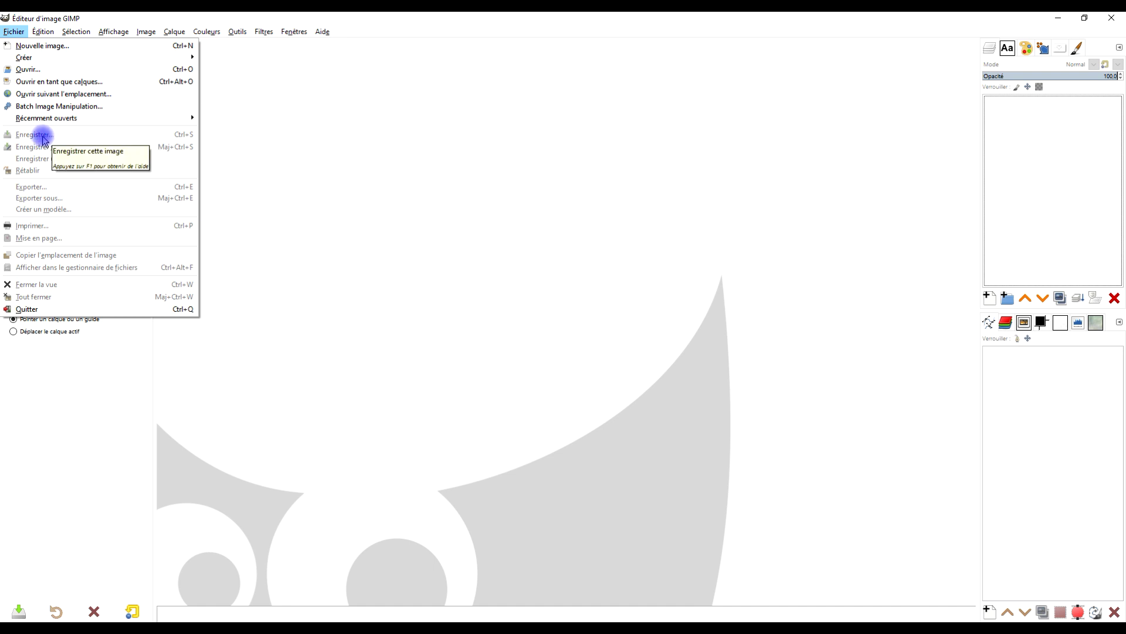
mouse_move(53, 122)
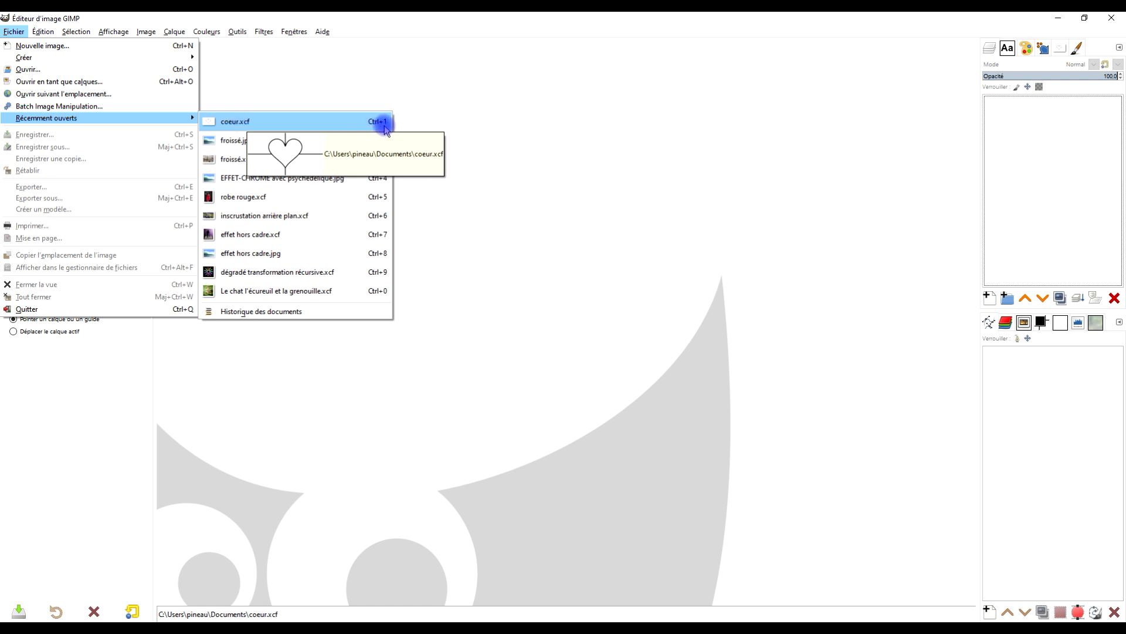
left_click(343, 124)
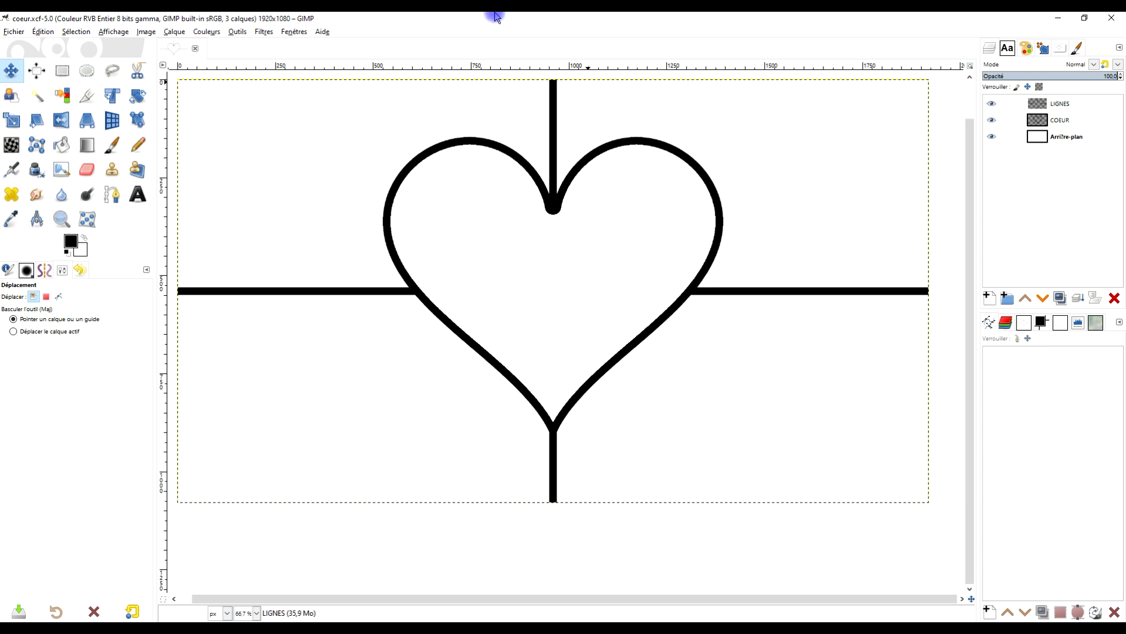
Switch to the browser, open the elderly man's Pixabay portrait at 1280×960 and copy the image.
key("alt+Tab")
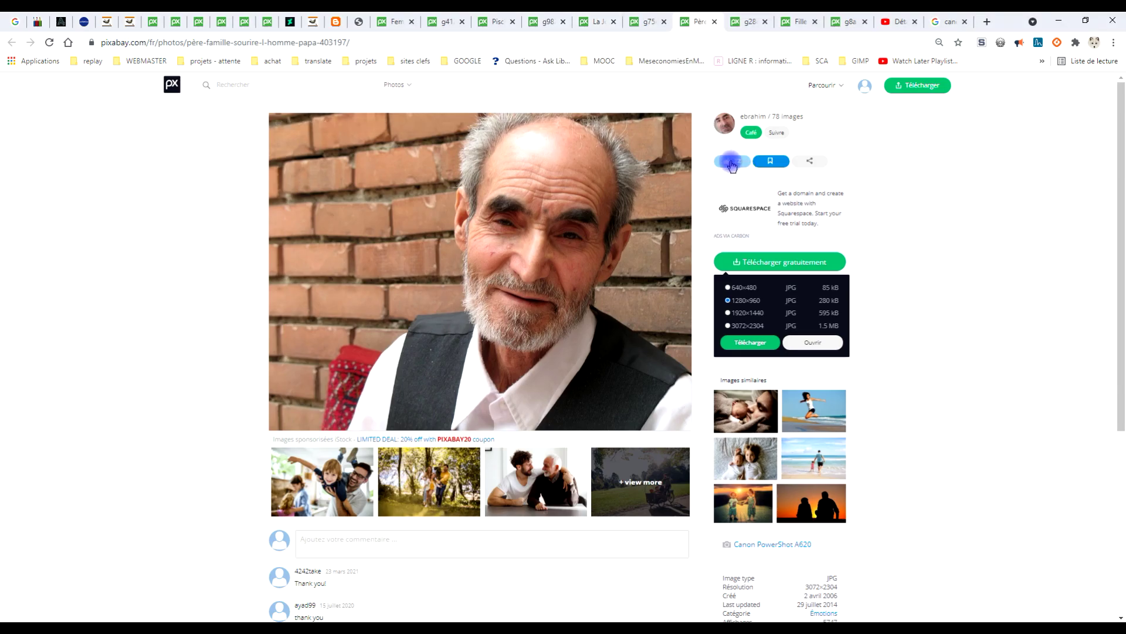
left_click(767, 340)
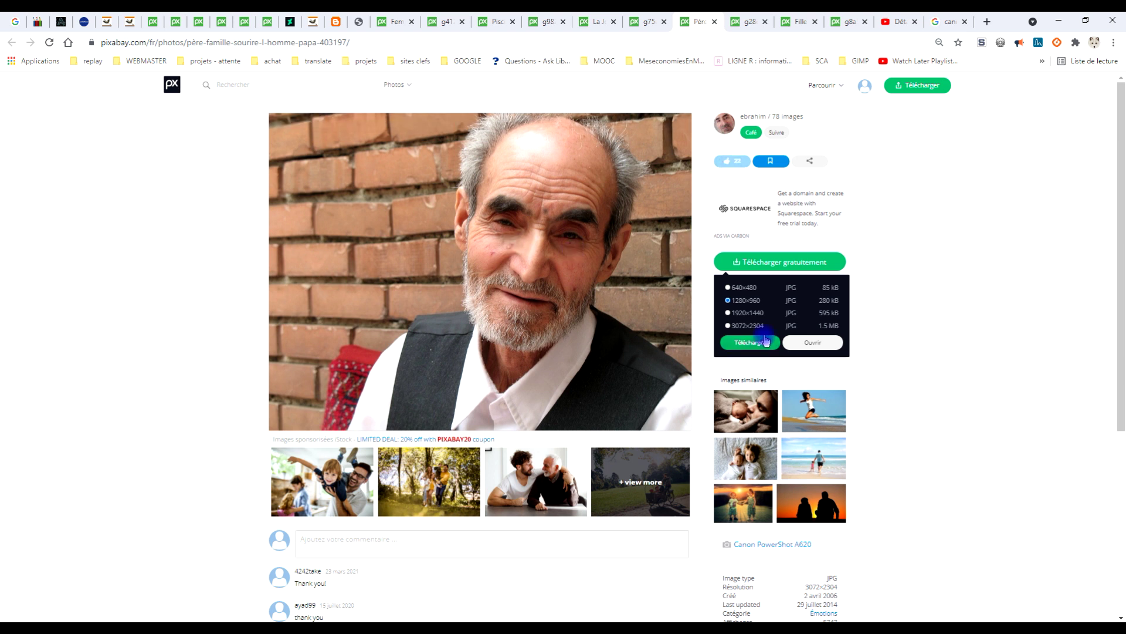
left_click(744, 22)
left_click(700, 22)
left_click(778, 268)
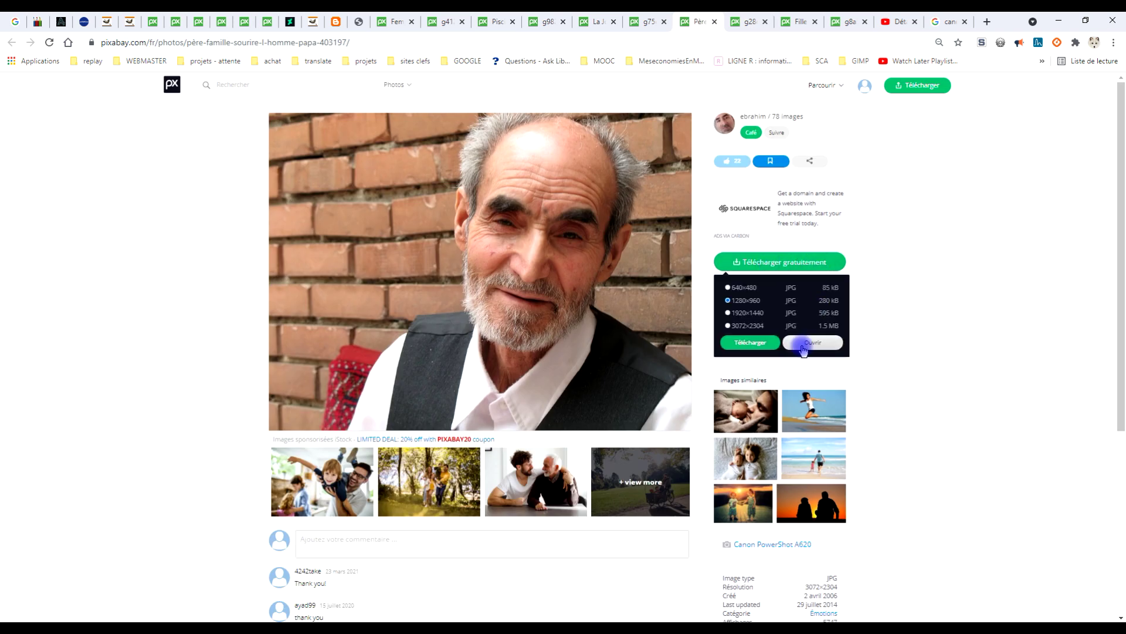
left_click(790, 345)
left_click(805, 345)
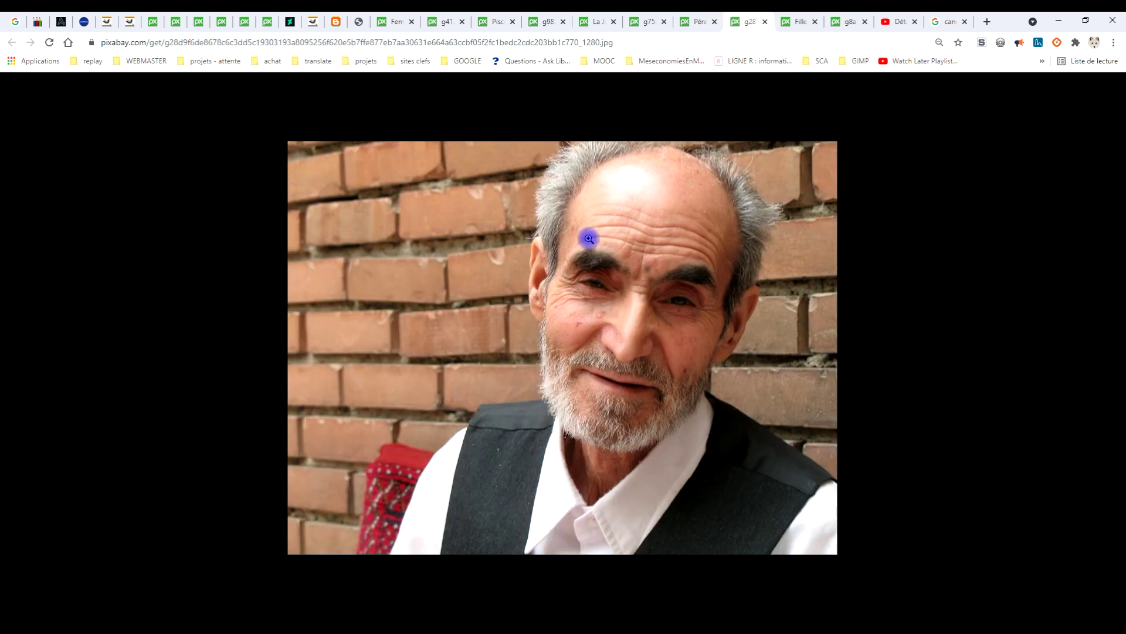
right_click(573, 200)
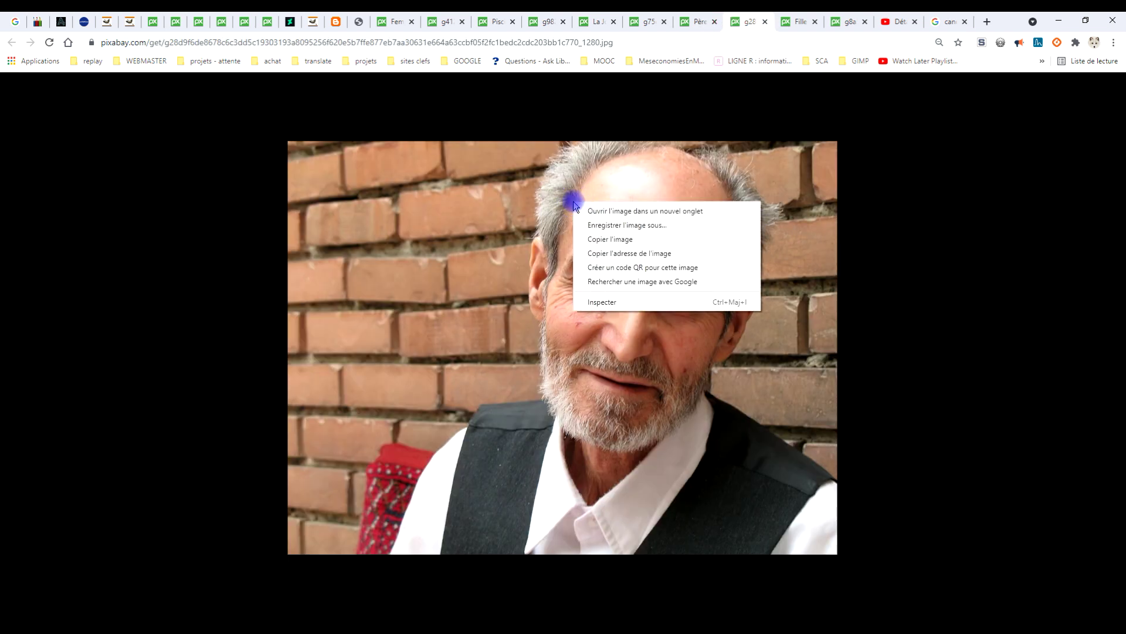
left_click(616, 240)
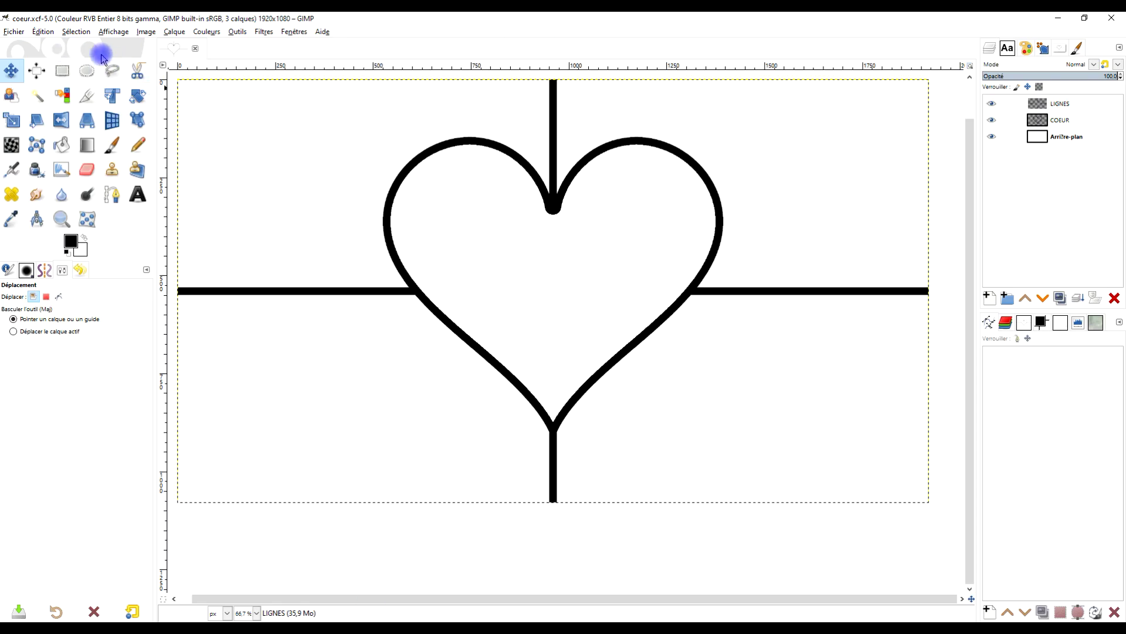
Return to GIMP and paste the copied portrait into the heart image as a new layer.
left_click(44, 35)
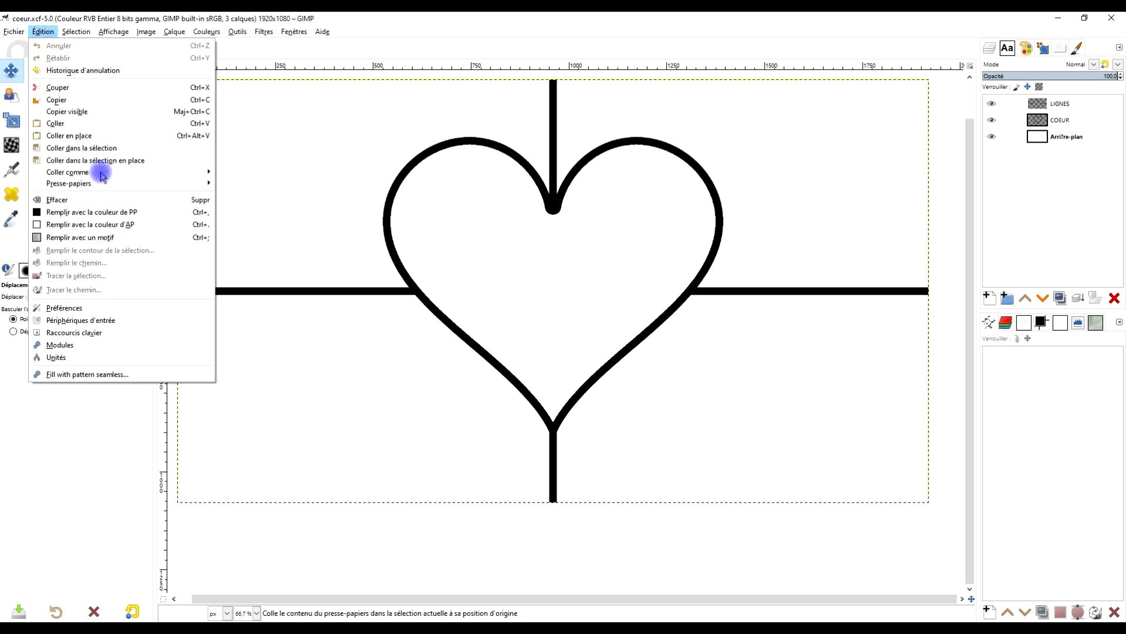
mouse_move(125, 176)
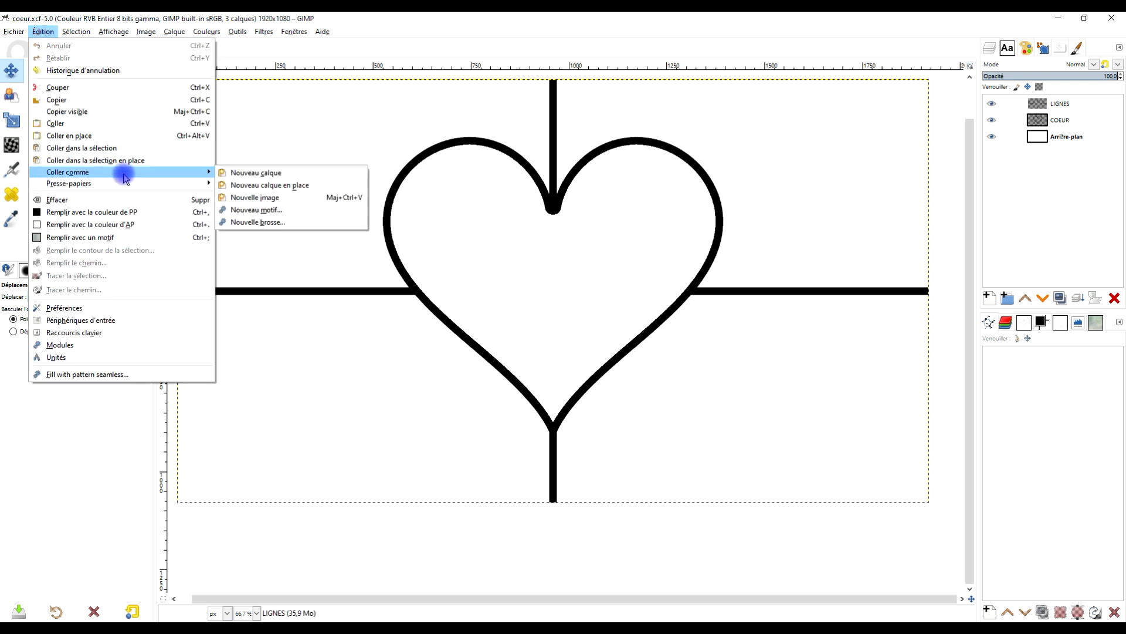
left_click(297, 173)
Rename the pasted layer grand-père and lower it in the stack to just beneath the COEUR layer.
double_click(1067, 104)
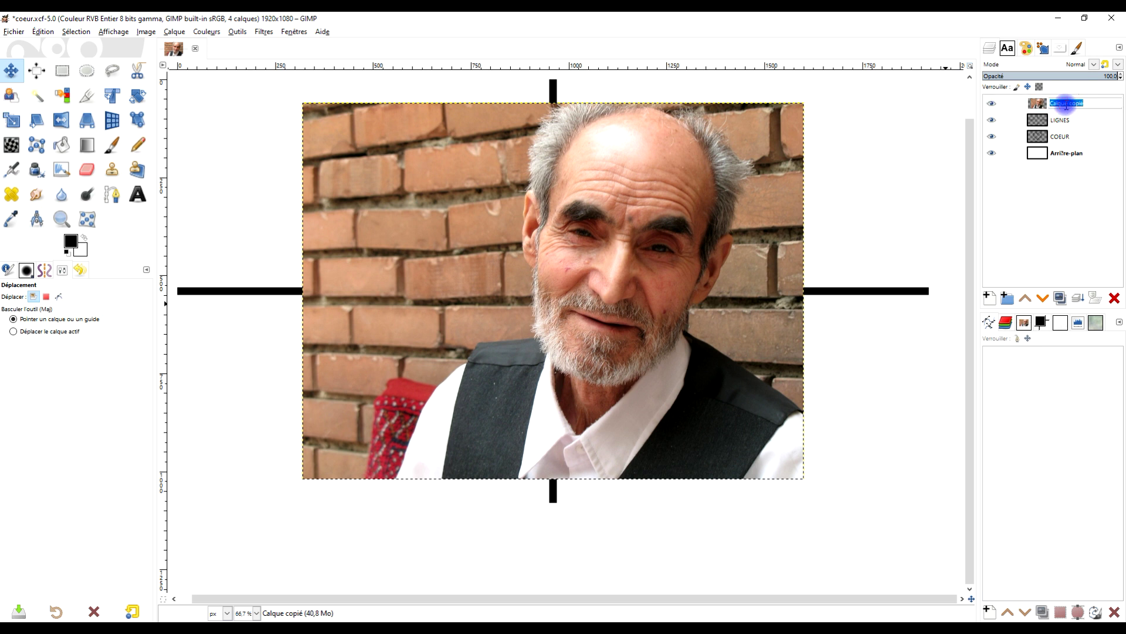
type("rand-père")
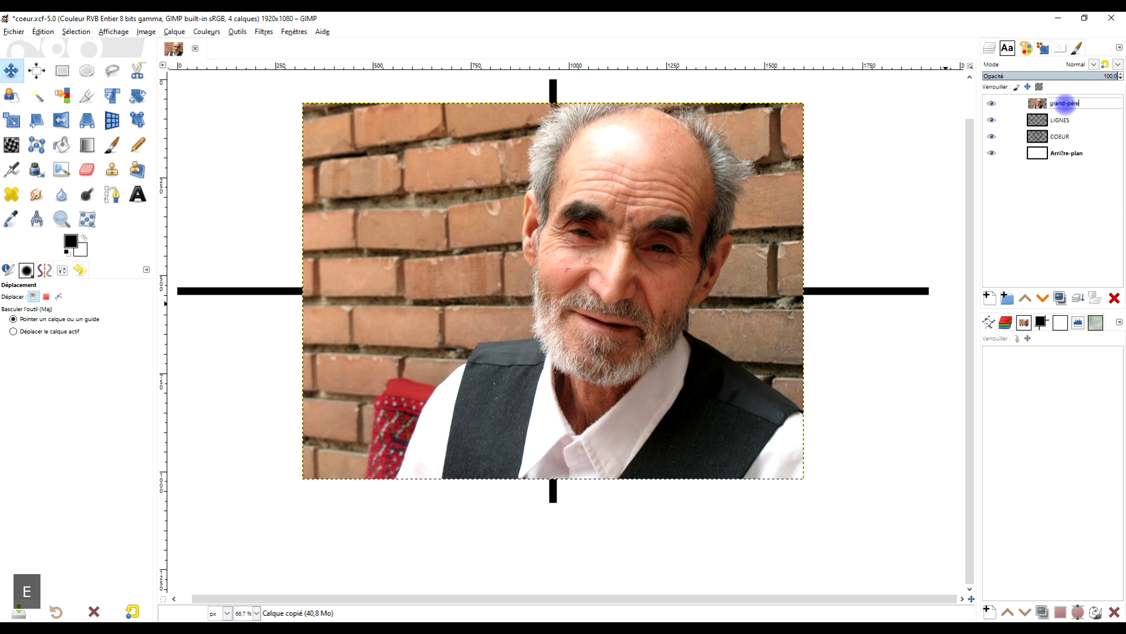
key("Return")
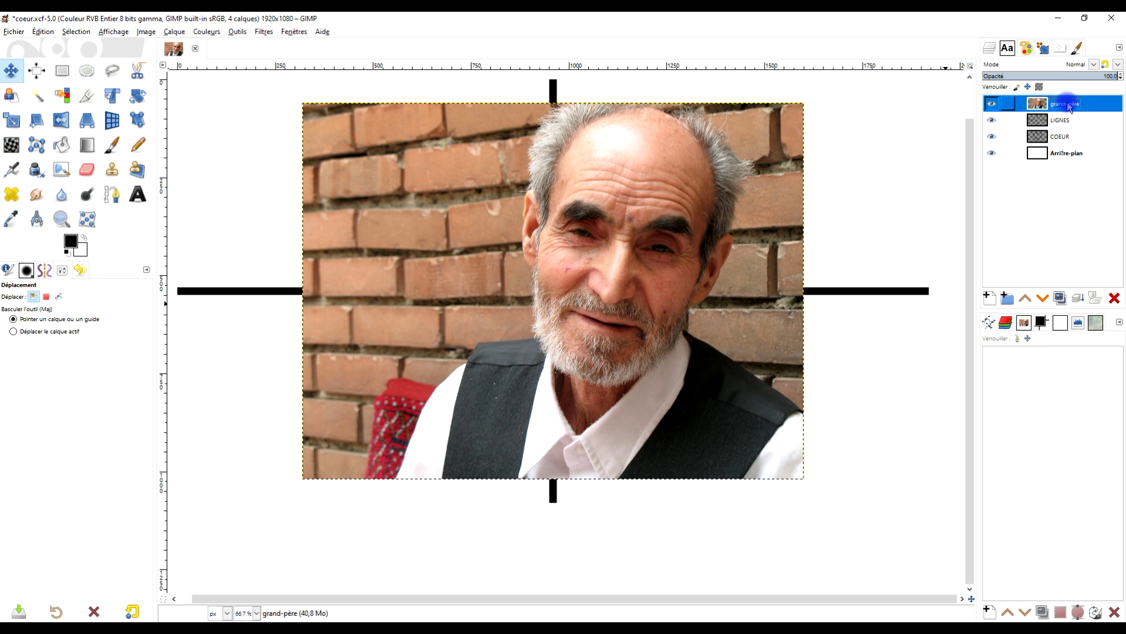
left_click(1043, 298)
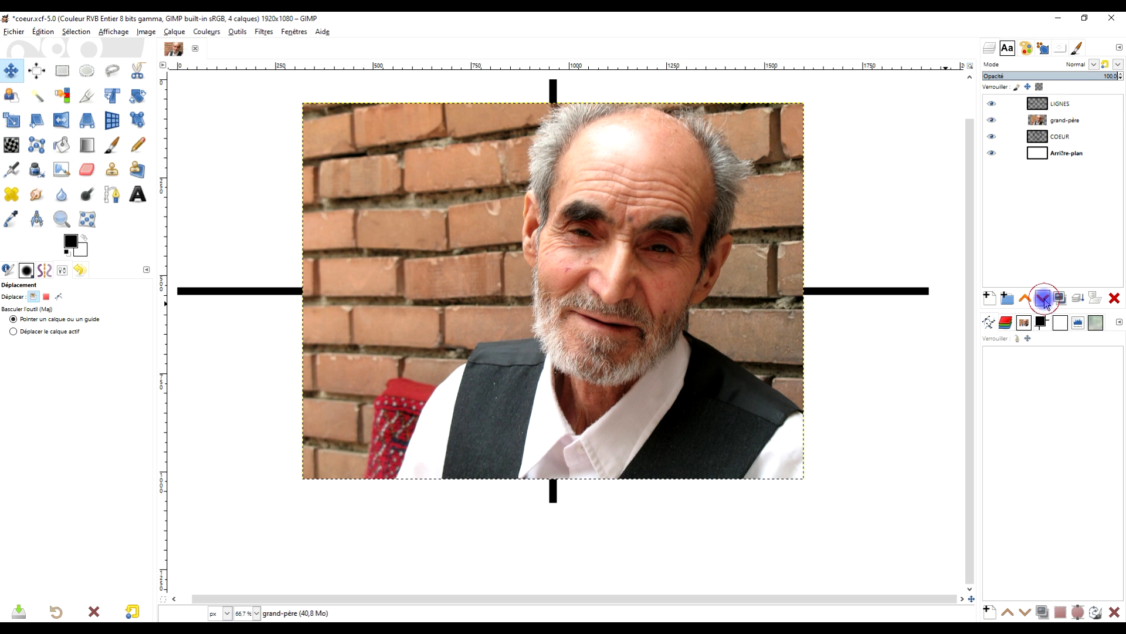
left_click(1045, 299)
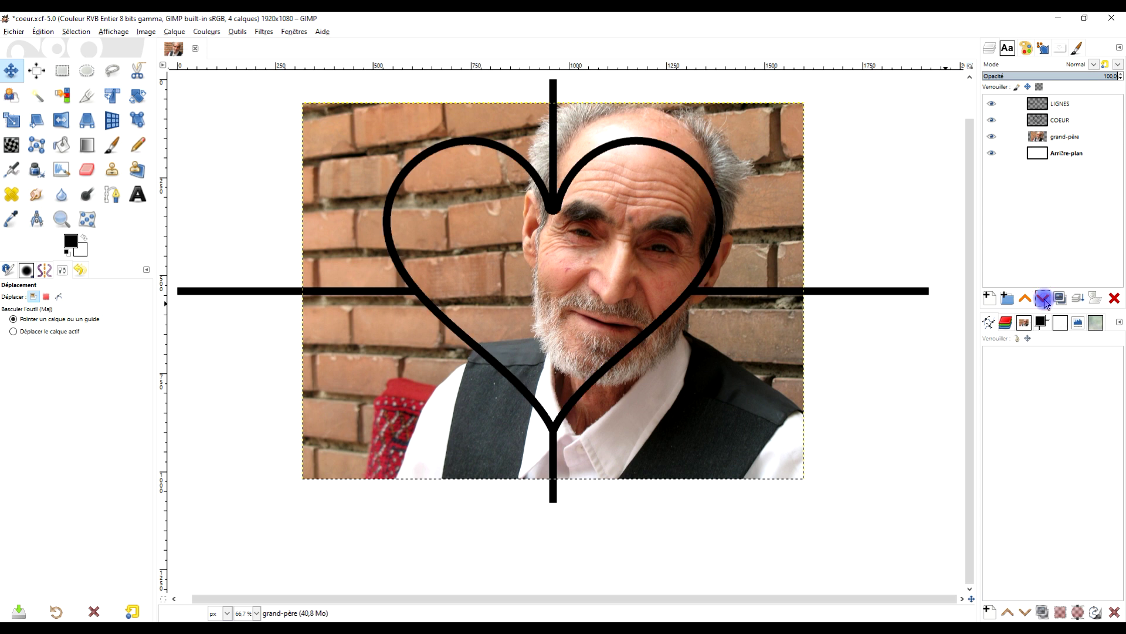
Move the grand-père layer into the image's lower-left quarter and scale it proportionally to 979 × 734 px.
left_click(11, 122)
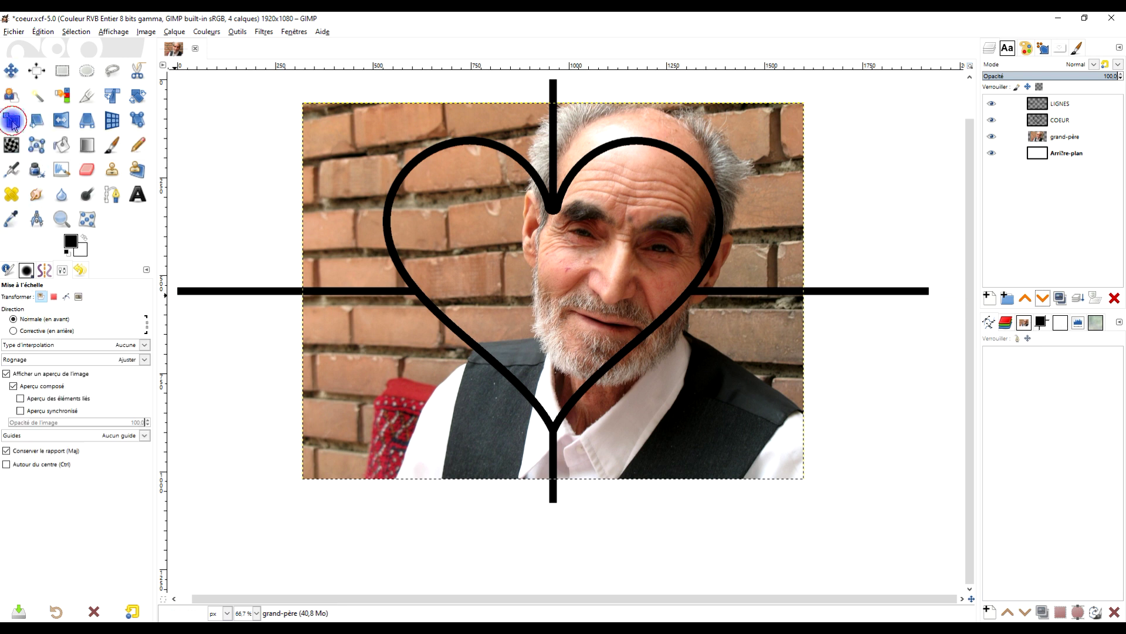
left_click(571, 272)
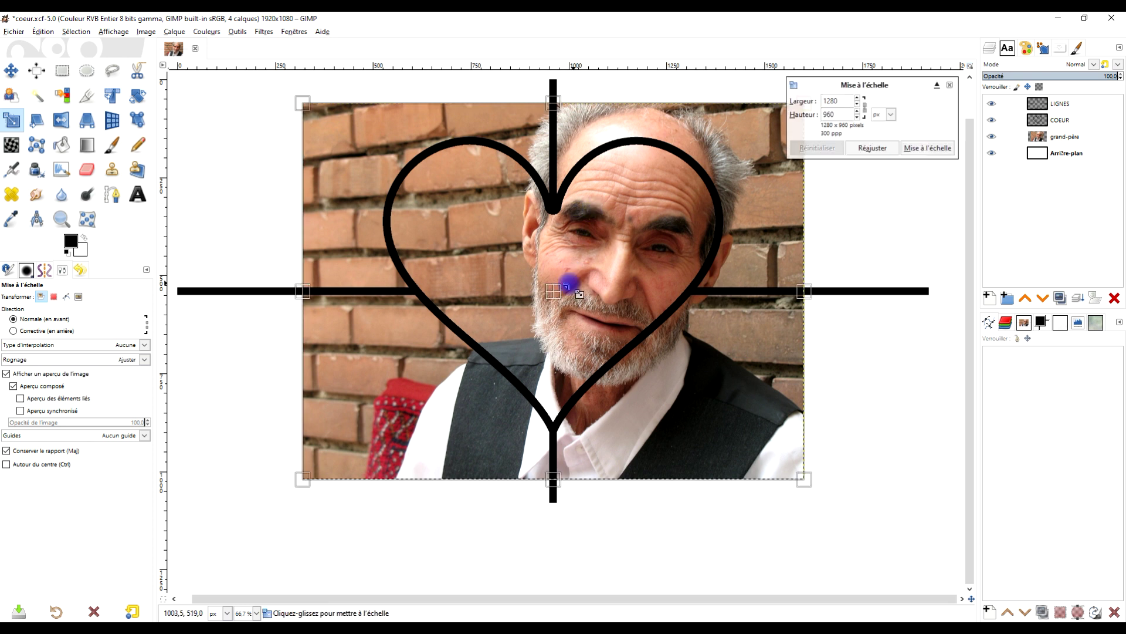
left_click_drag(561, 301, 310, 490)
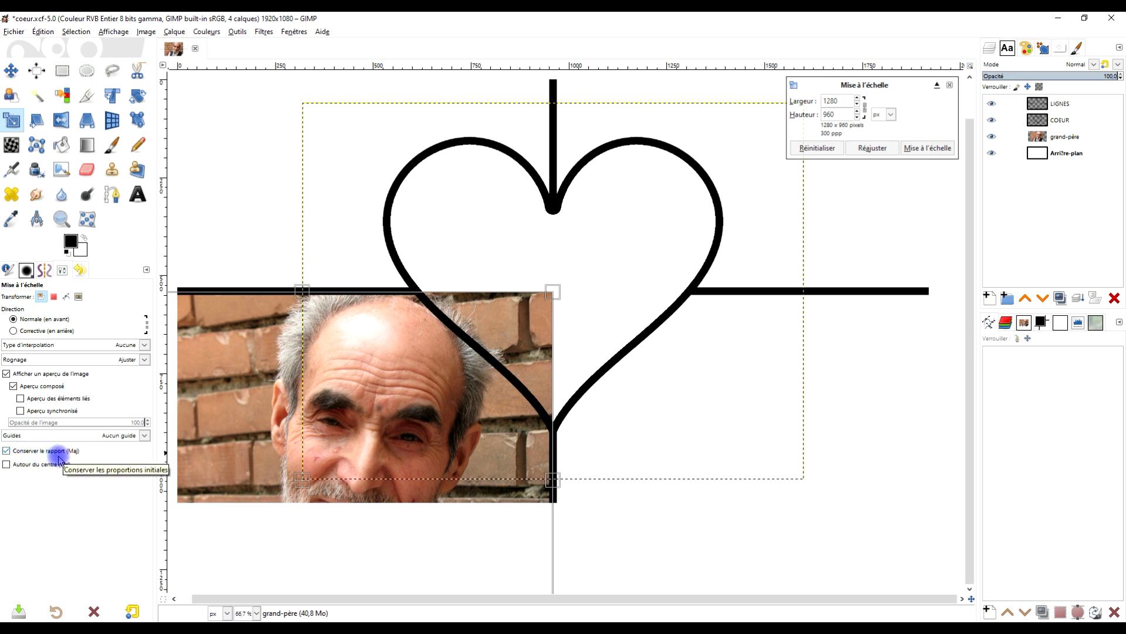
left_click_drag(528, 483, 704, 326)
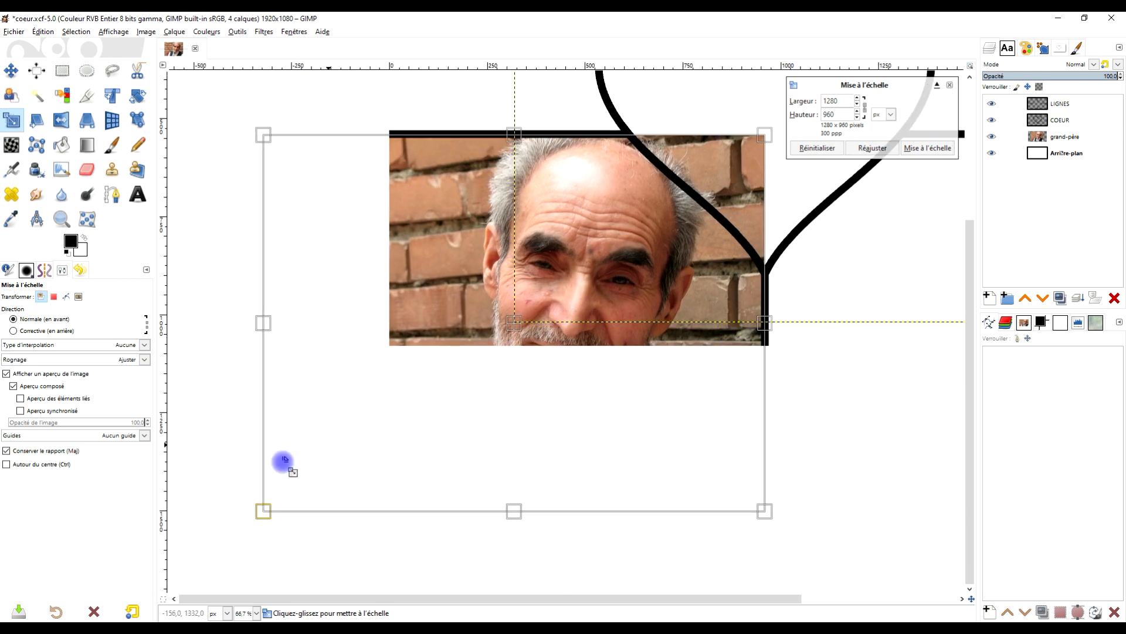
left_click_drag(254, 514, 383, 430)
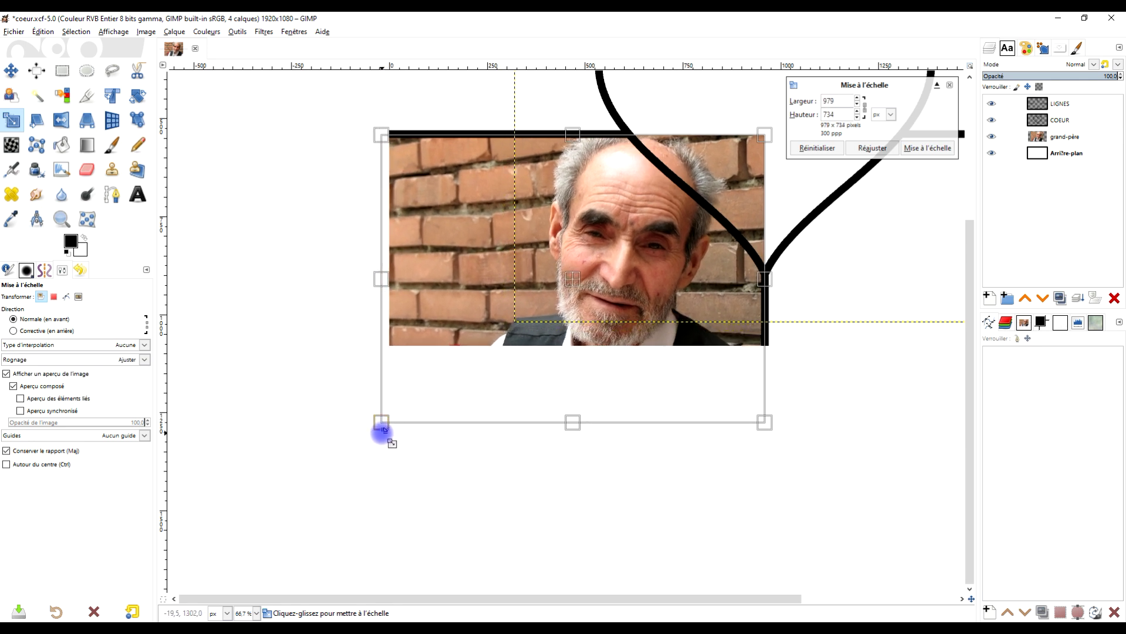
left_click(930, 148)
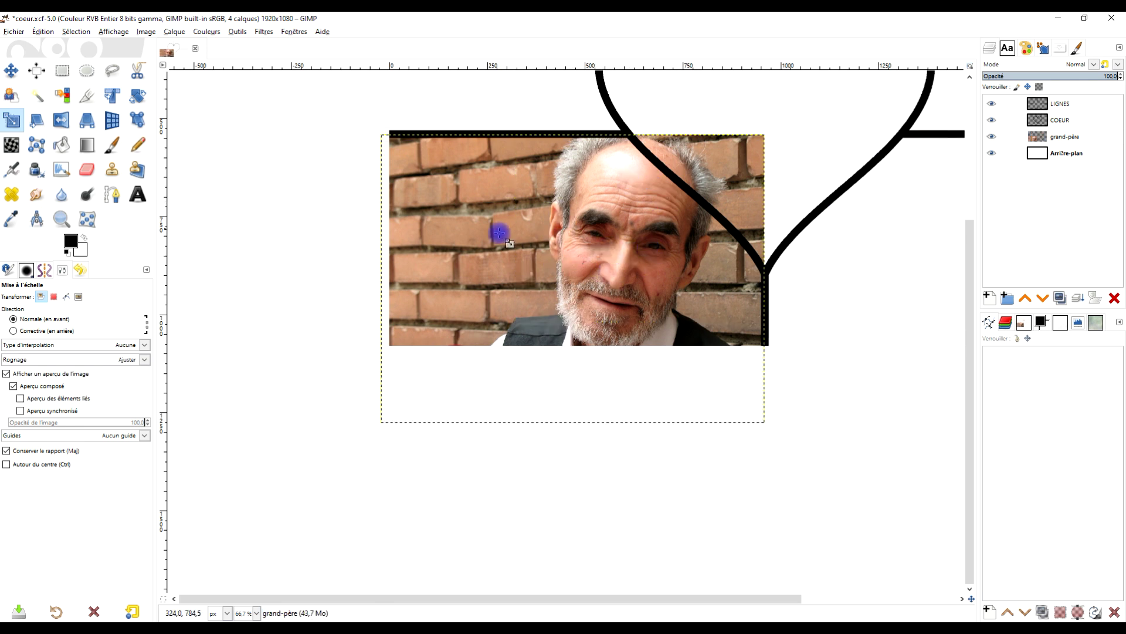
Flip the grand-père layer horizontally so the face sits away from the heart.
left_click(62, 121)
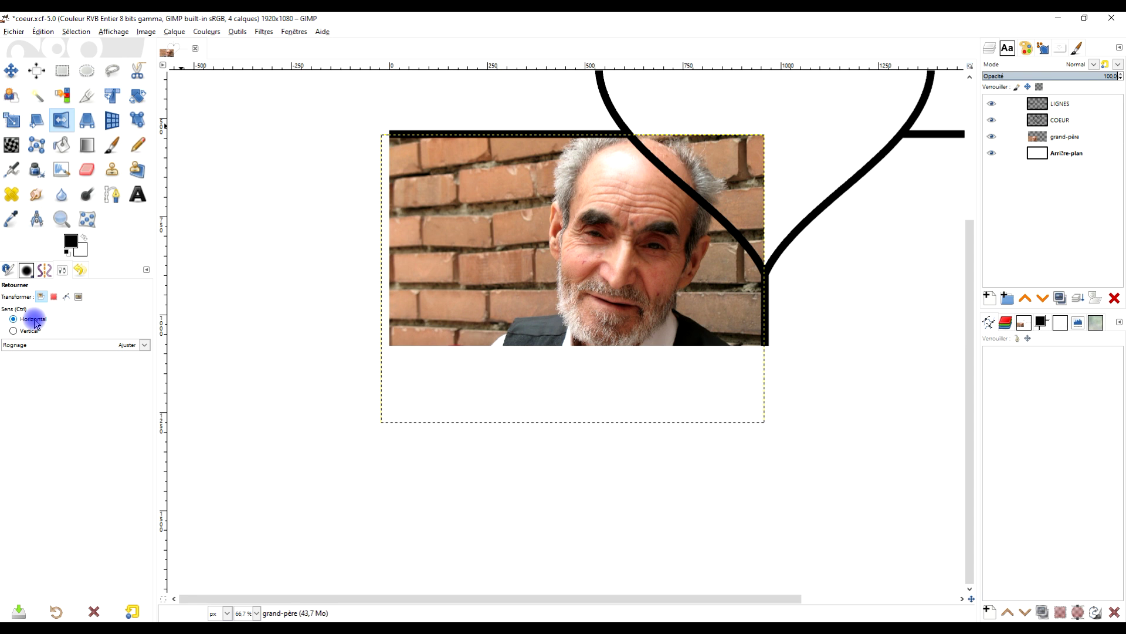
left_click(559, 261)
left_click_drag(782, 116, 730, 184)
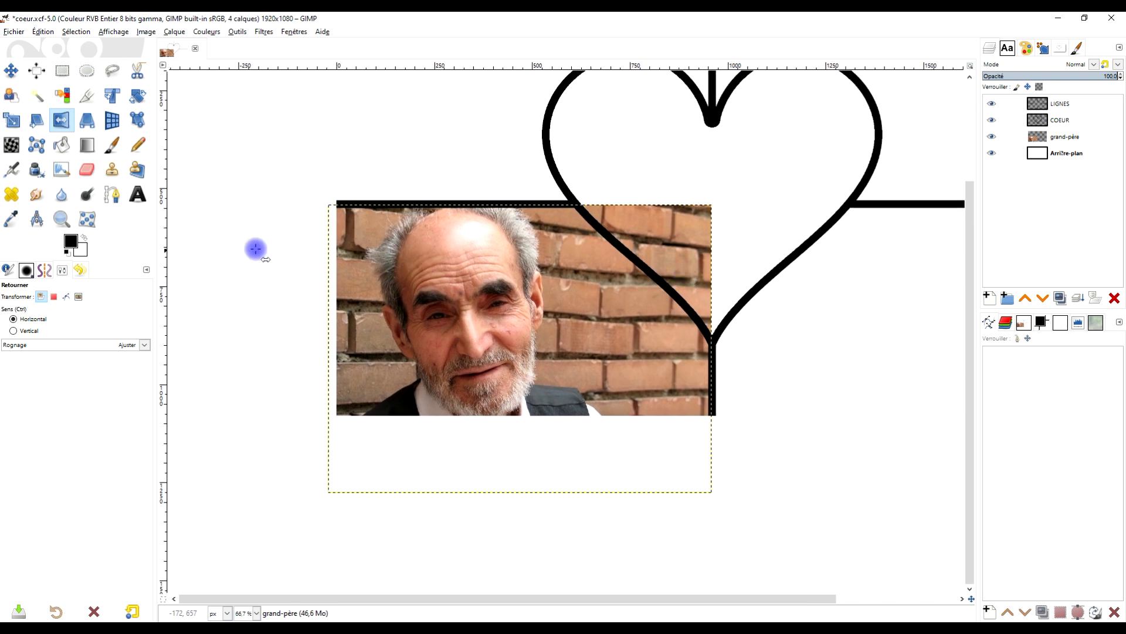
Move the grand-père layer slightly up and right so its left edge aligns with the canvas edge.
left_click(11, 71)
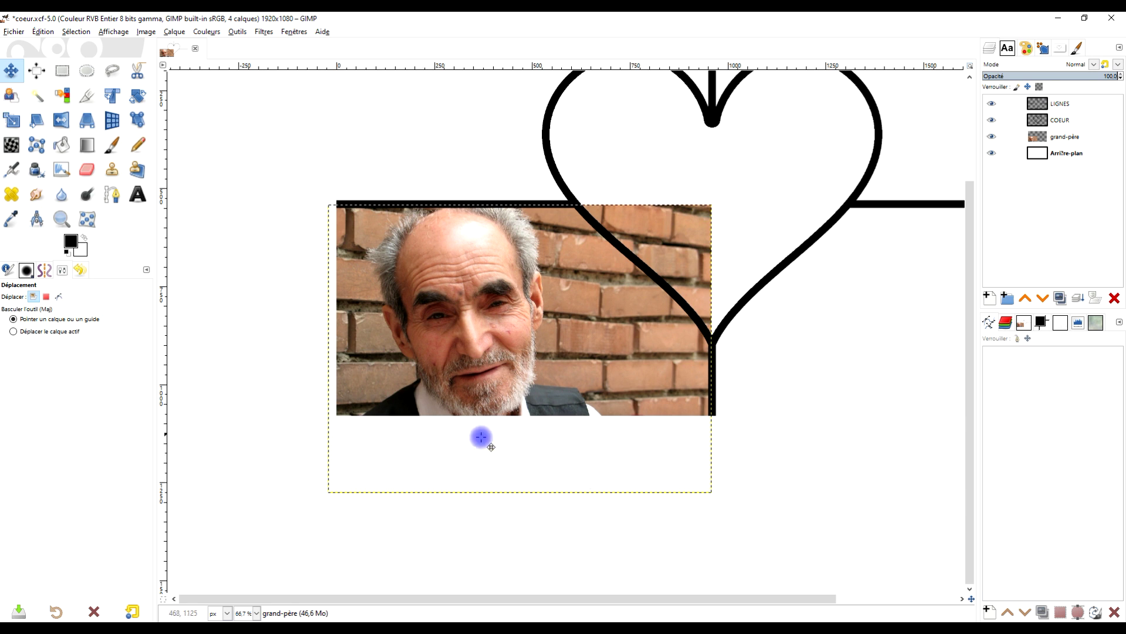
left_click_drag(744, 273, 632, 319)
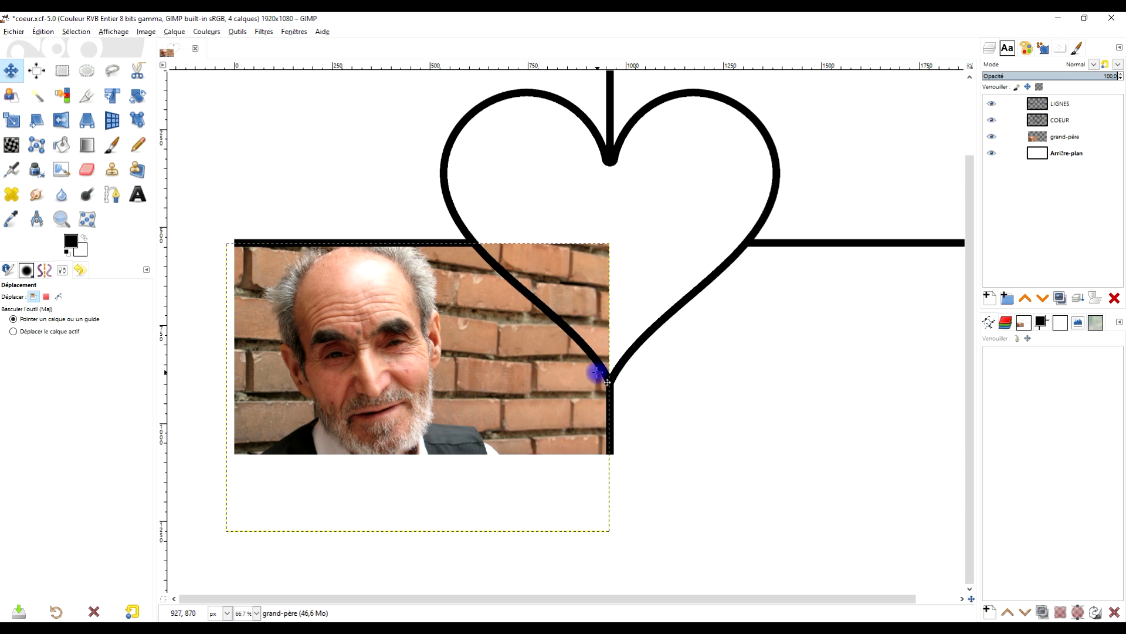
mouse_move(442, 368)
left_mouse_down()
mouse_move(453, 332)
mouse_move(440, 389)
mouse_move(431, 379)
mouse_move(458, 373)
mouse_move(447, 353)
left_mouse_up()
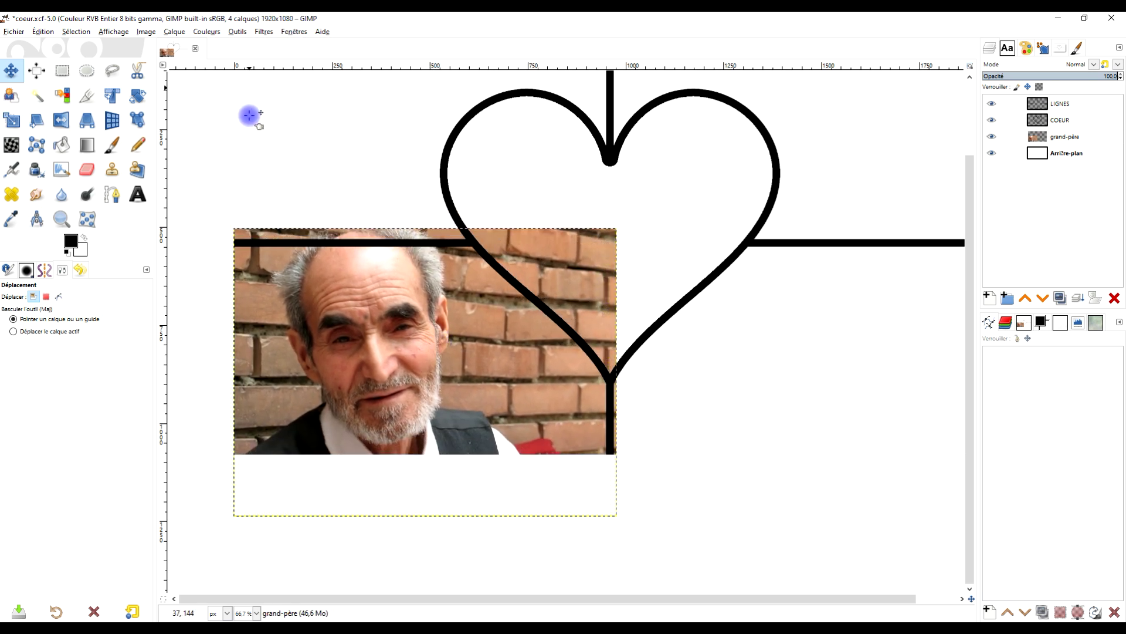
Save the image under its existing name, coeur.xcf.
left_click(14, 32)
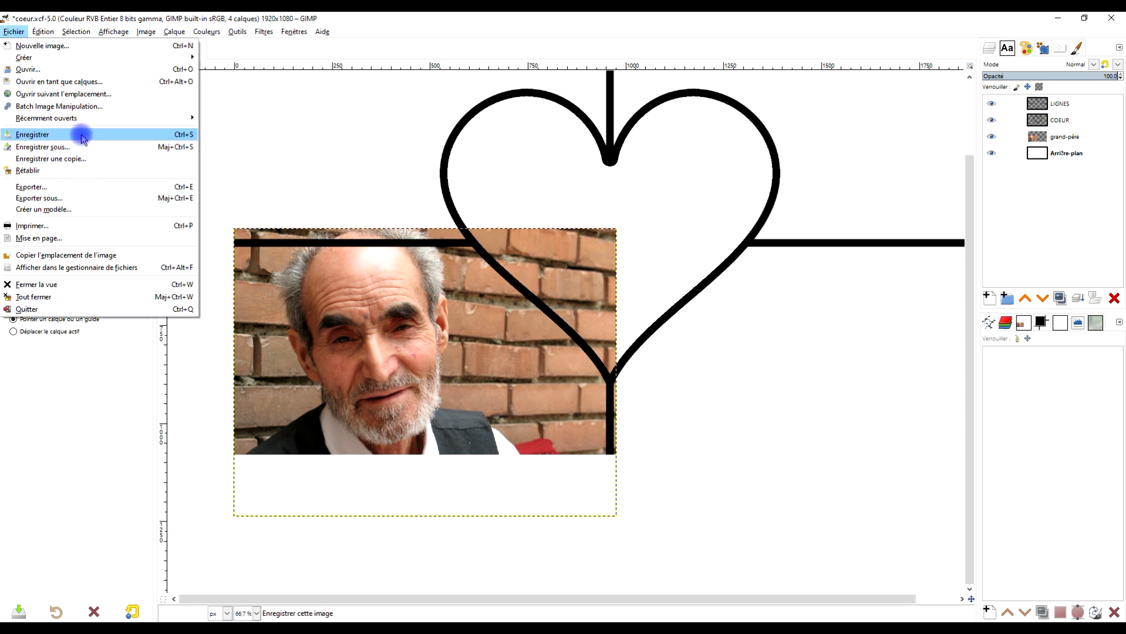
left_click(117, 136)
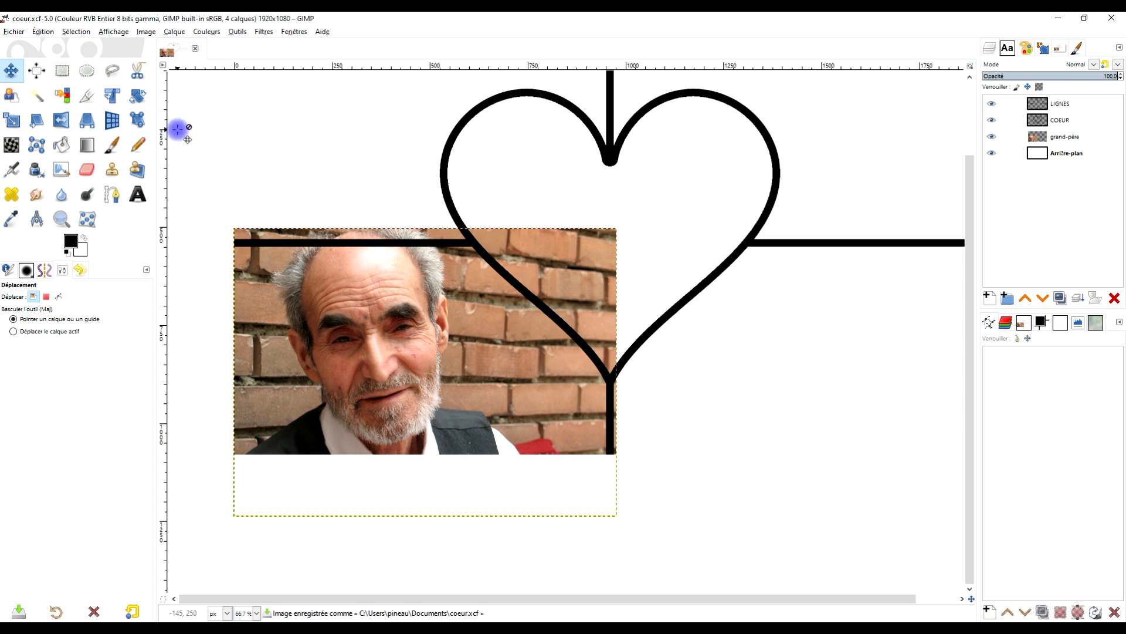
left_click(14, 32)
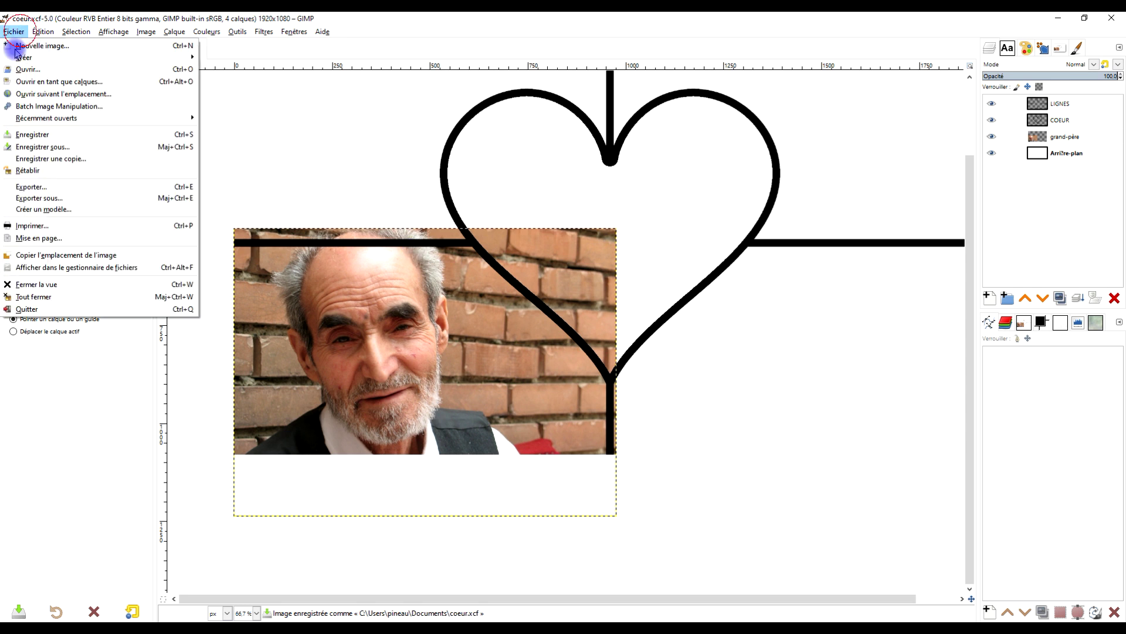
left_click(100, 146)
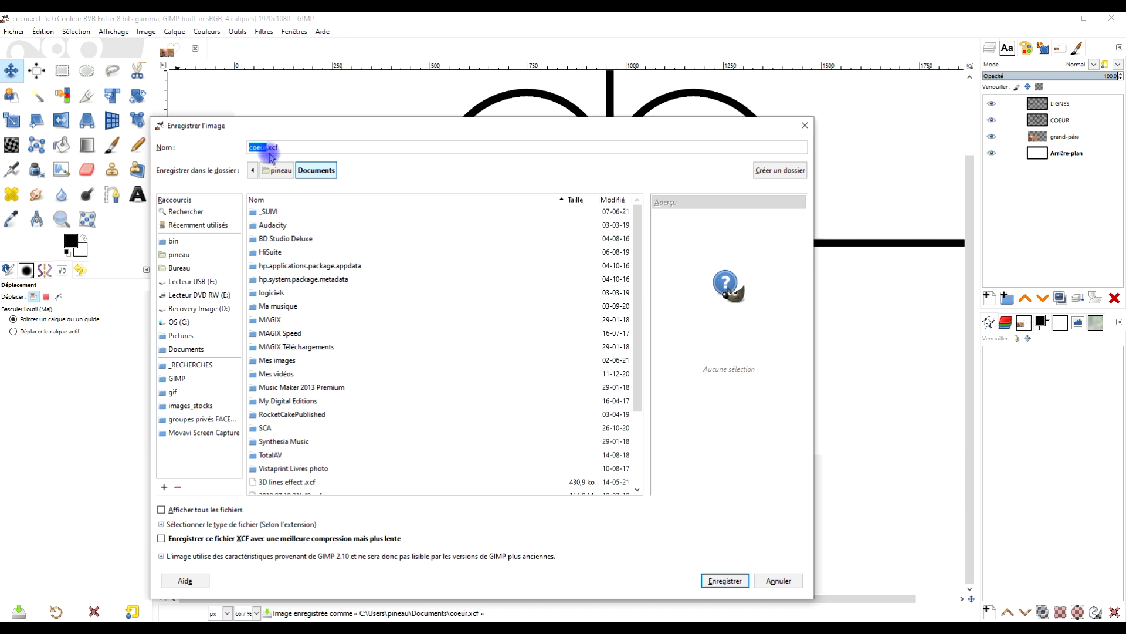
left_click(805, 125)
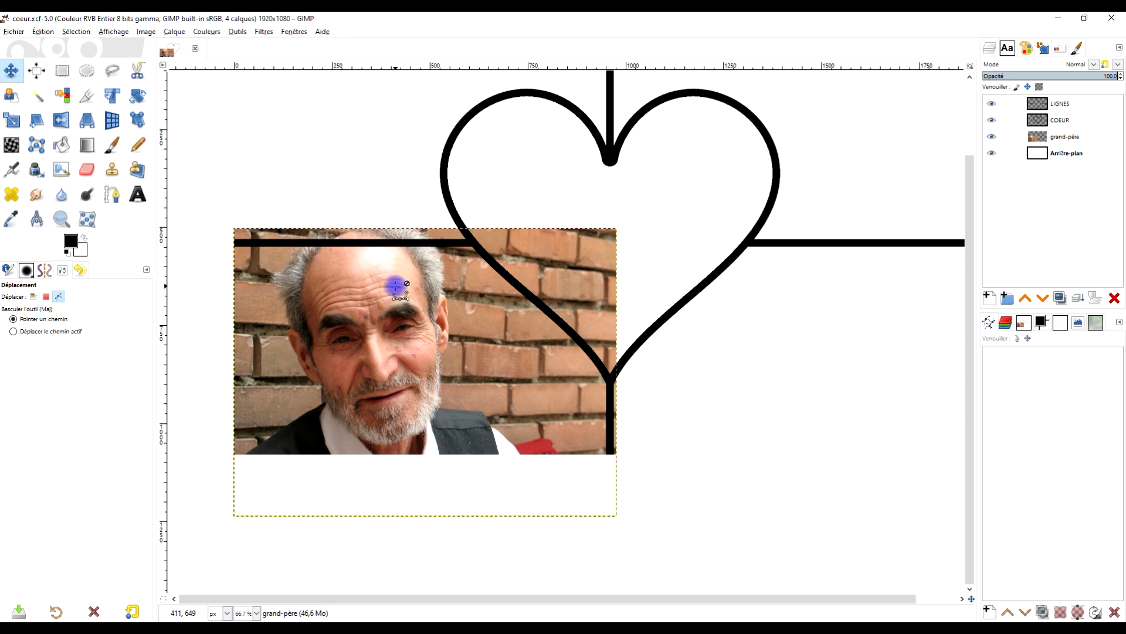
Undo the last move of the grand-père layer.
key("ctrl+z")
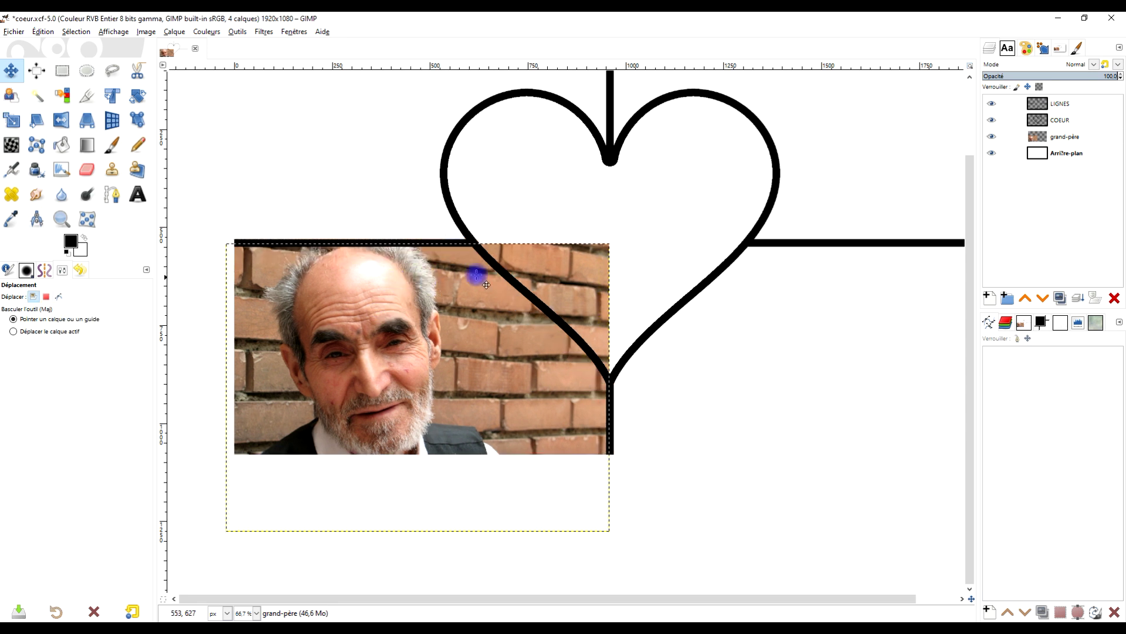
left_click(62, 70)
Switch to the browser and copy the full-size Pixabay photo of the white-haired woman holding a beer.
left_click(53, 628)
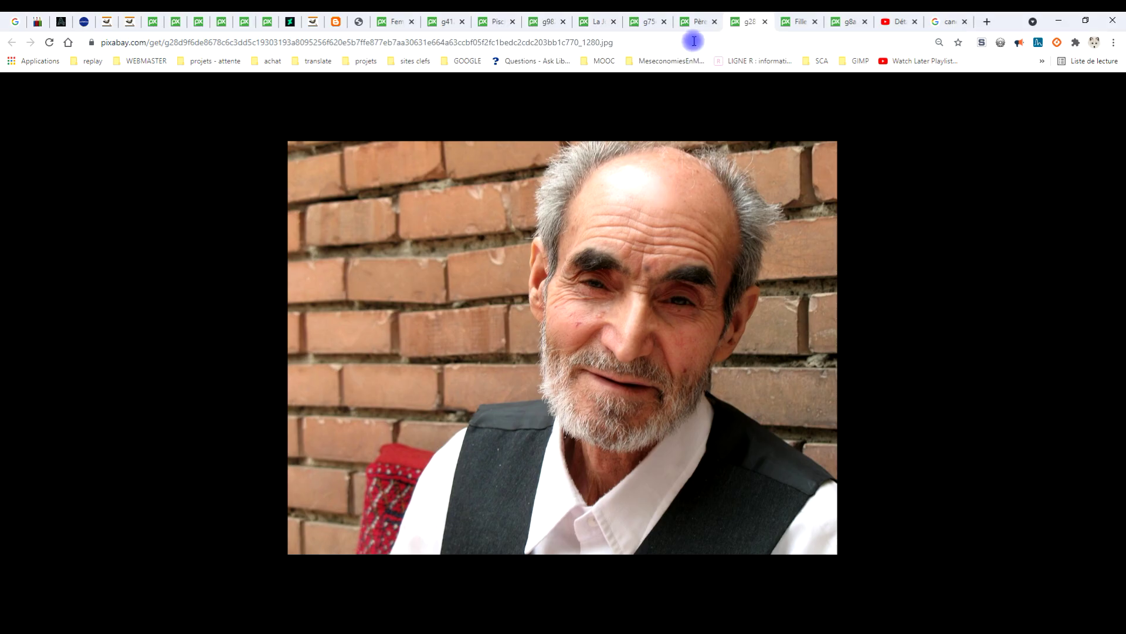
left_click(390, 22)
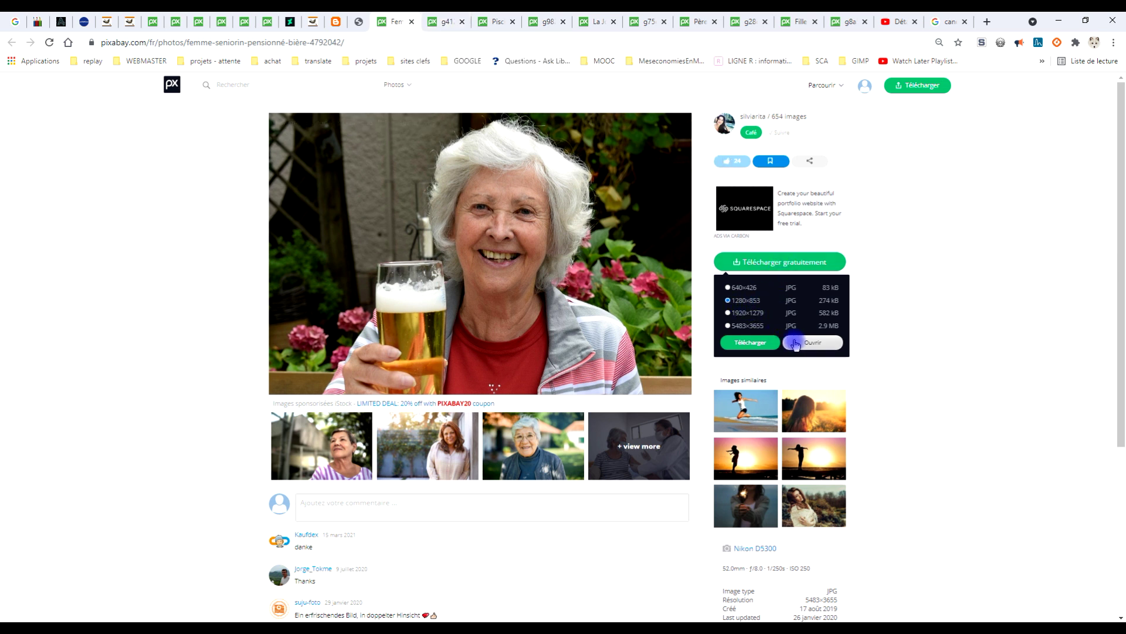
left_click(444, 22)
right_click(587, 252)
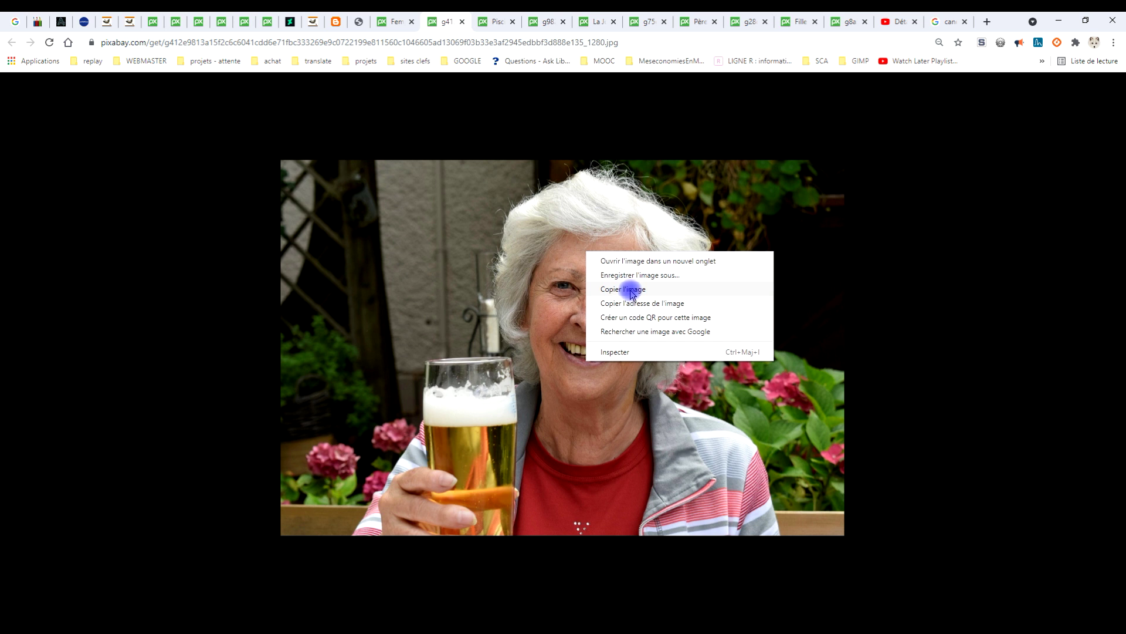
left_click(627, 289)
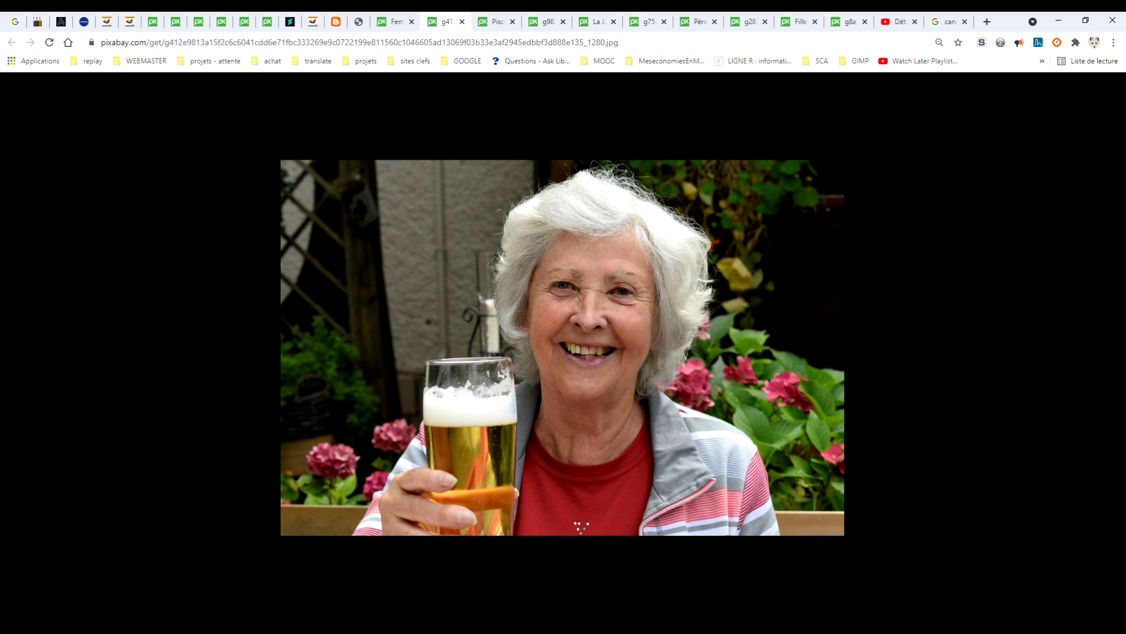
Switch back to GIMP and paste the copied photo as a new layer in coeur.xcf.
key("alt+Tab")
left_click(42, 31)
left_click(139, 172)
left_click(258, 173)
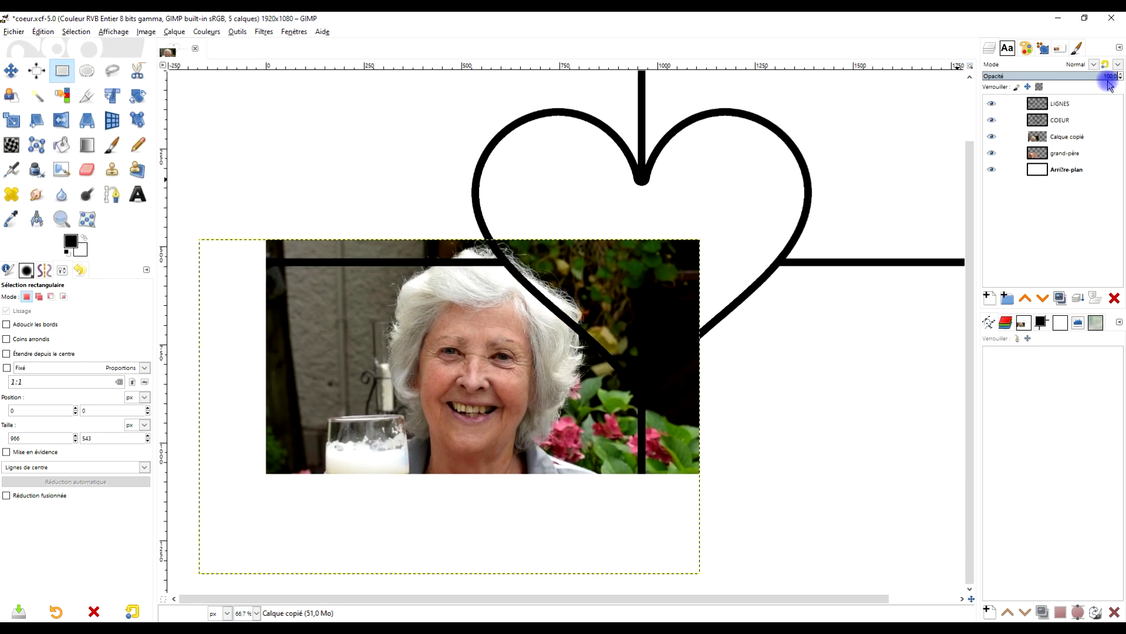
Rename the pasted photo layer as grand-mère.
double_click(1079, 136)
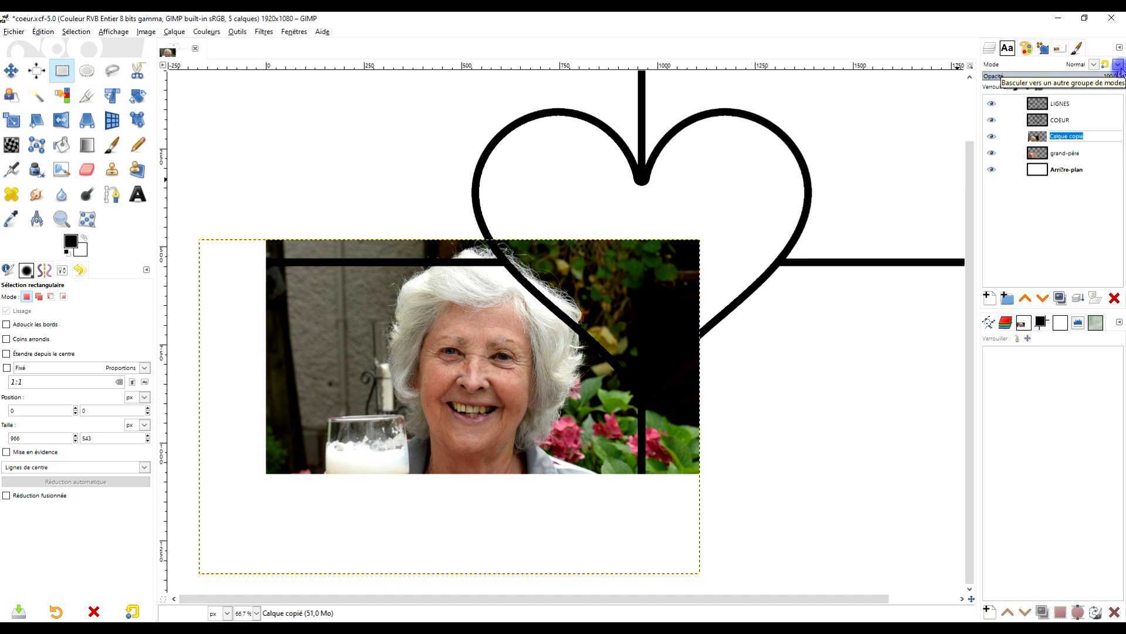
type("grande-")
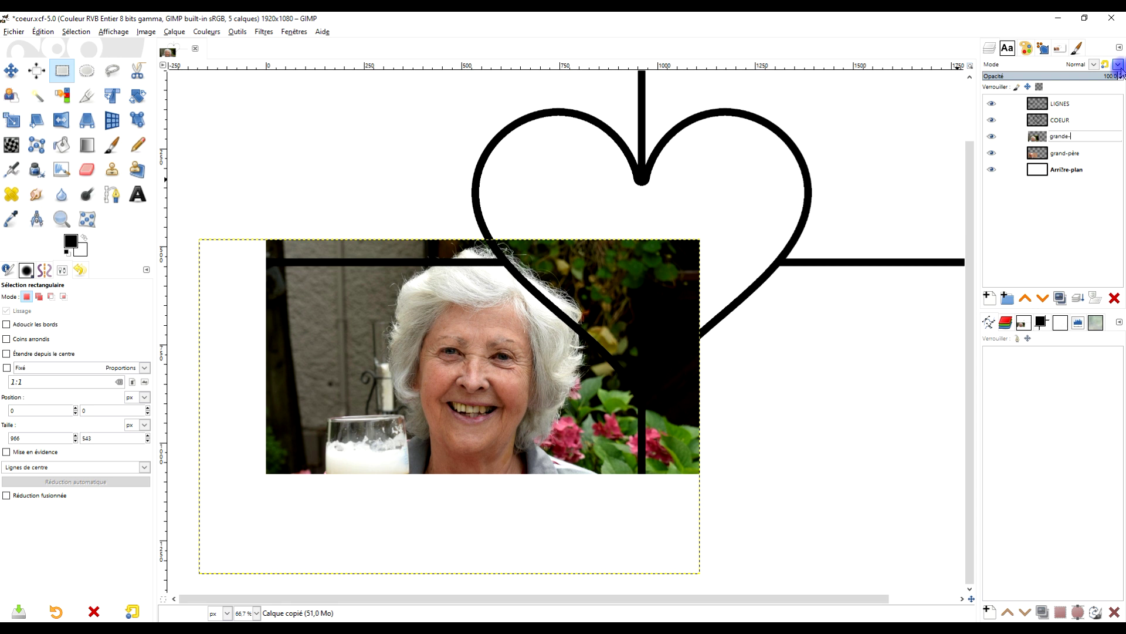
key("BackSpace")
key("BackSpace")
type("-")
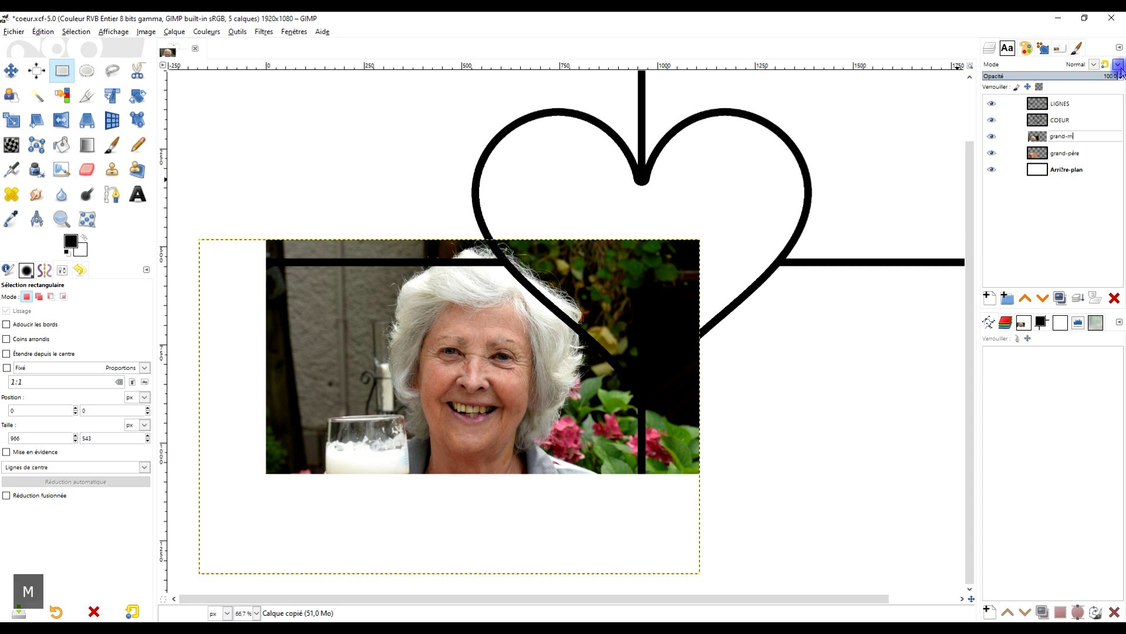
type("mère")
key("Return")
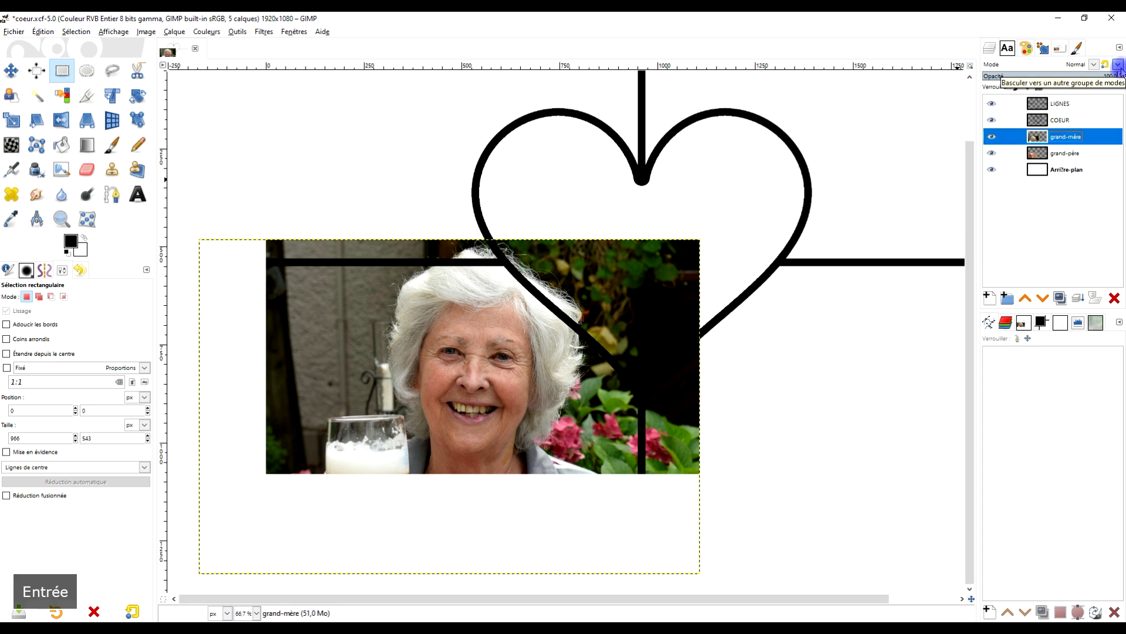
Move the grand-mère layer up into the upper-left section of the collage, above the grandfather's portrait.
left_click(12, 70)
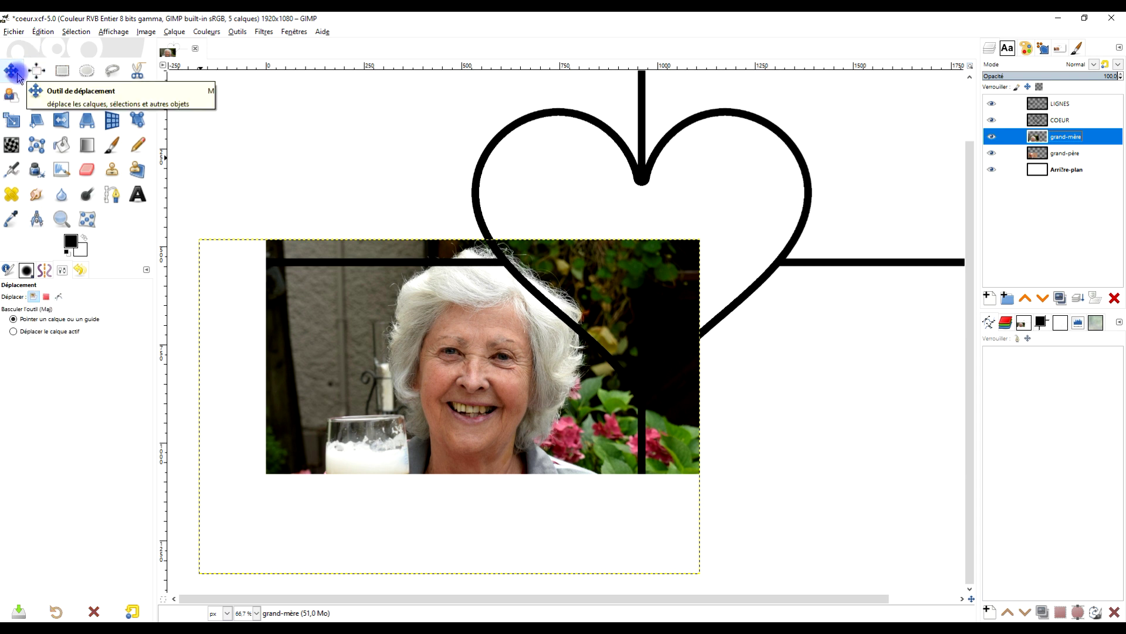
left_click_drag(422, 407, 390, 170)
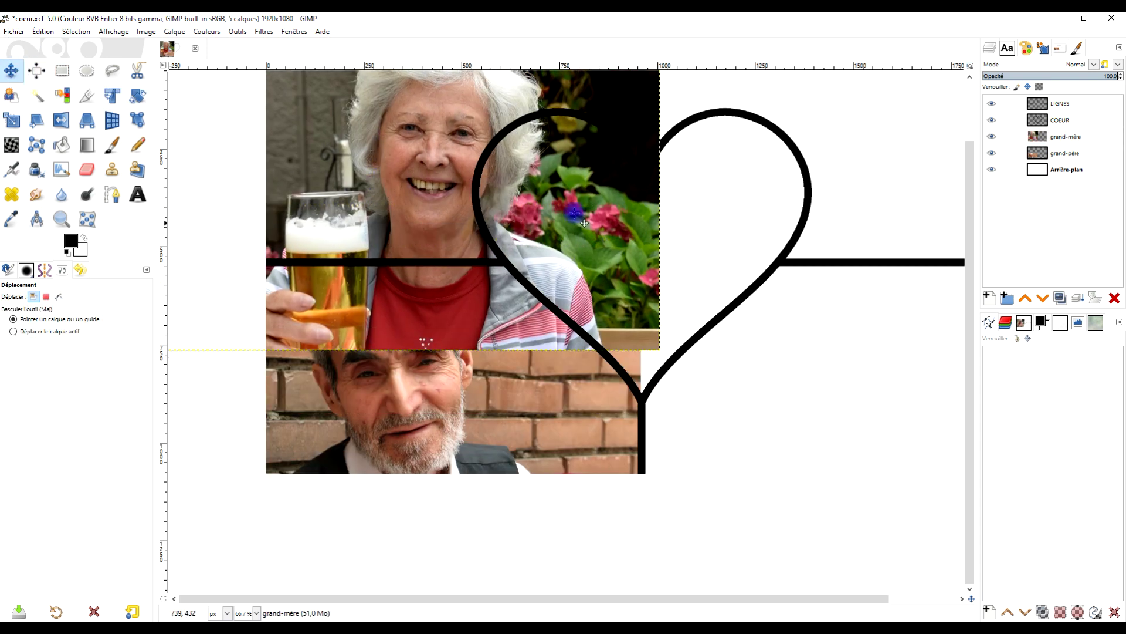
scroll(561, 242, "up", 3)
scroll(562, 242, "left", 5)
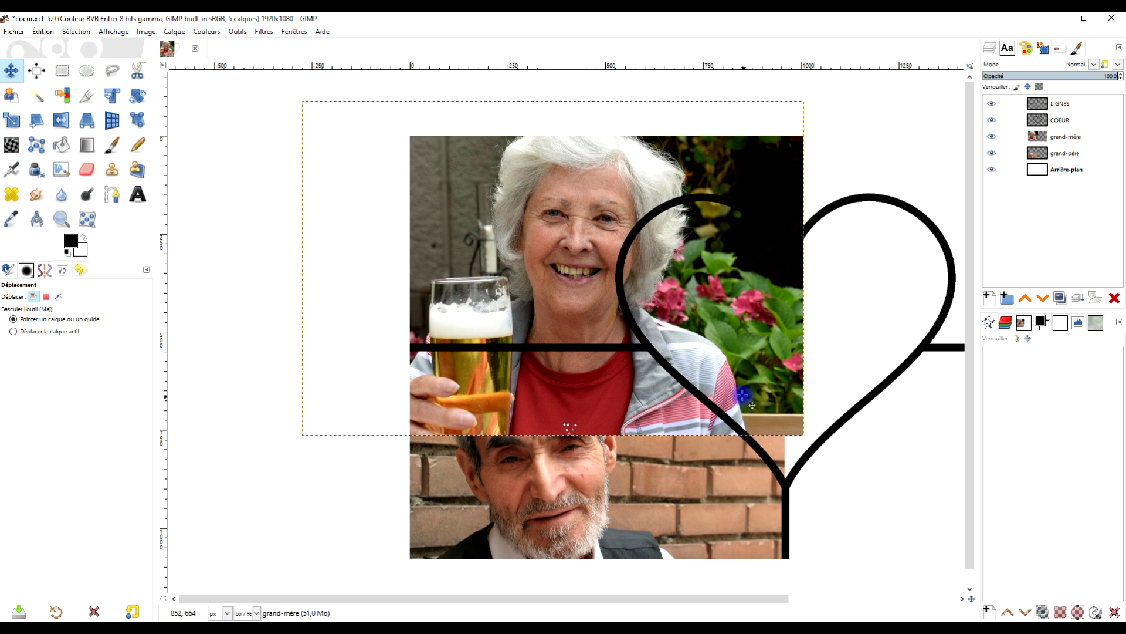
scroll(742, 394, "down", 2)
scroll(742, 394, "right", 3)
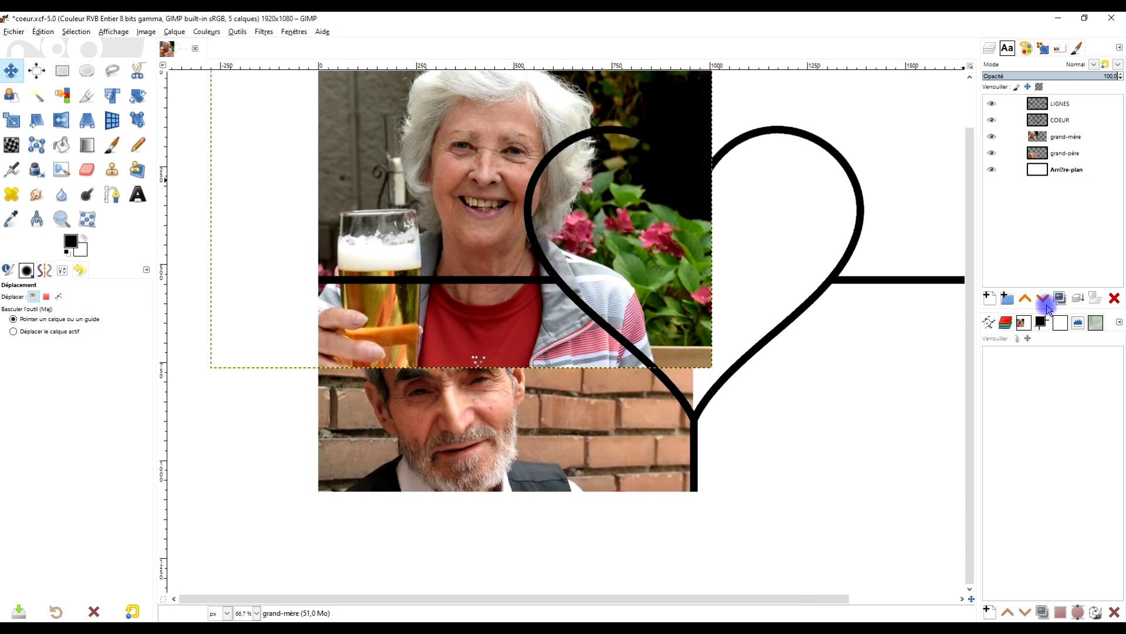
Lower the grand-mère layer beneath grand-père and shift it so its right edge reaches the collage's central vertical line.
left_click(1044, 301)
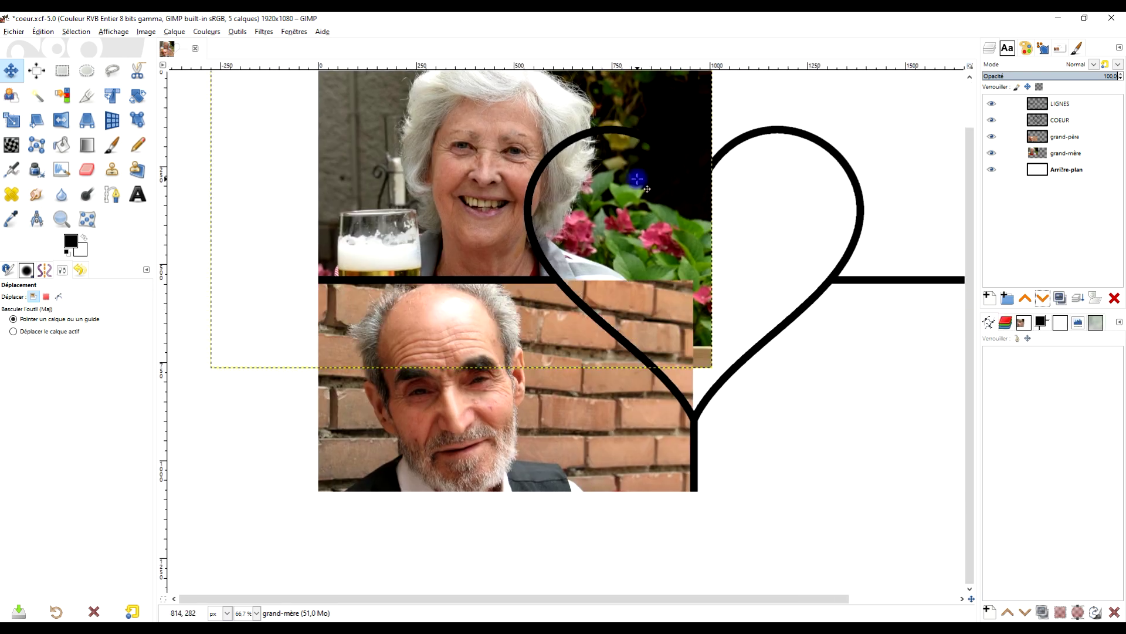
scroll(647, 189, "up", 2)
left_click_drag(498, 226, 460, 161)
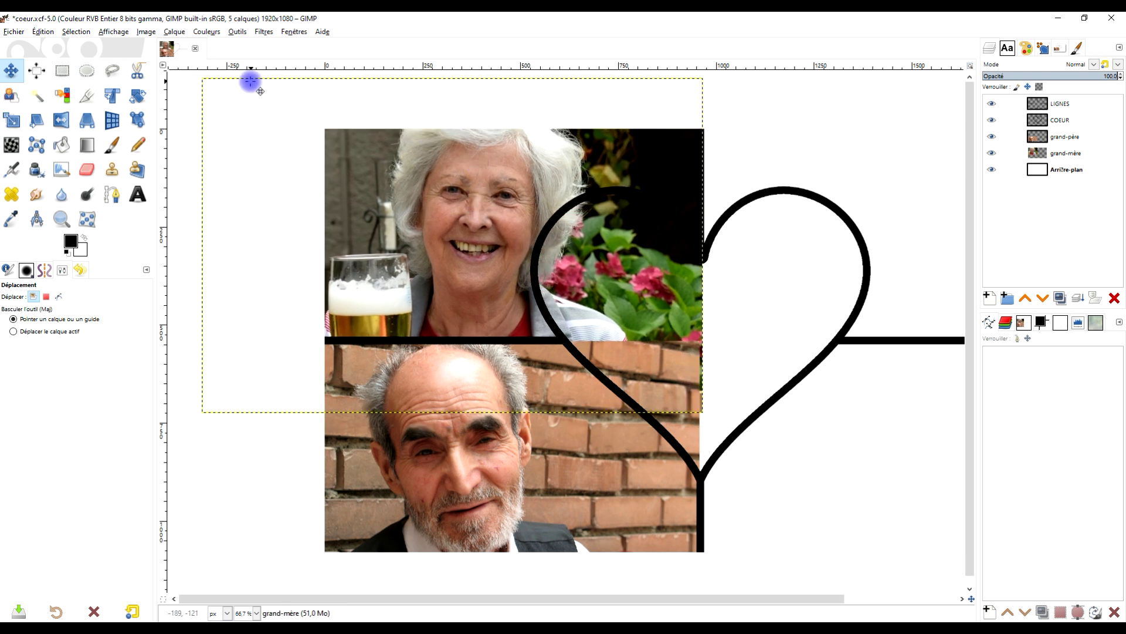
scroll(518, 208, "up", 1)
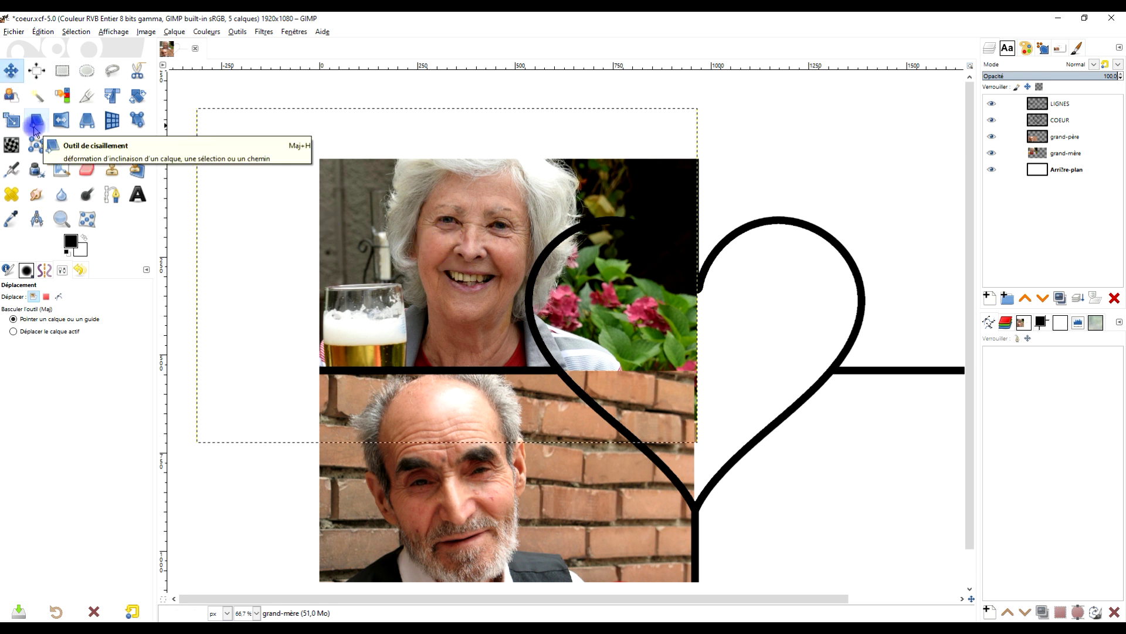
mouse_move(620, 188)
left_mouse_down()
mouse_move(605, 186)
mouse_move(624, 186)
left_mouse_up()
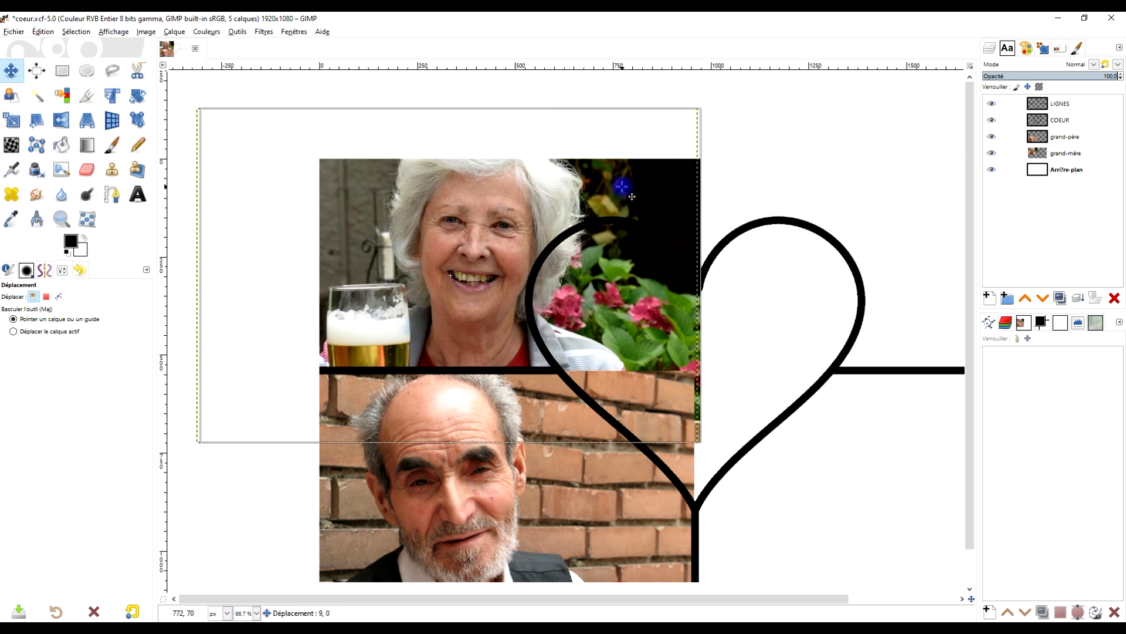
Select a rectangle of about 297 × 238 px over the grandmother's face and add a layer mask to grand-mère initialized from the selection.
left_click(63, 73)
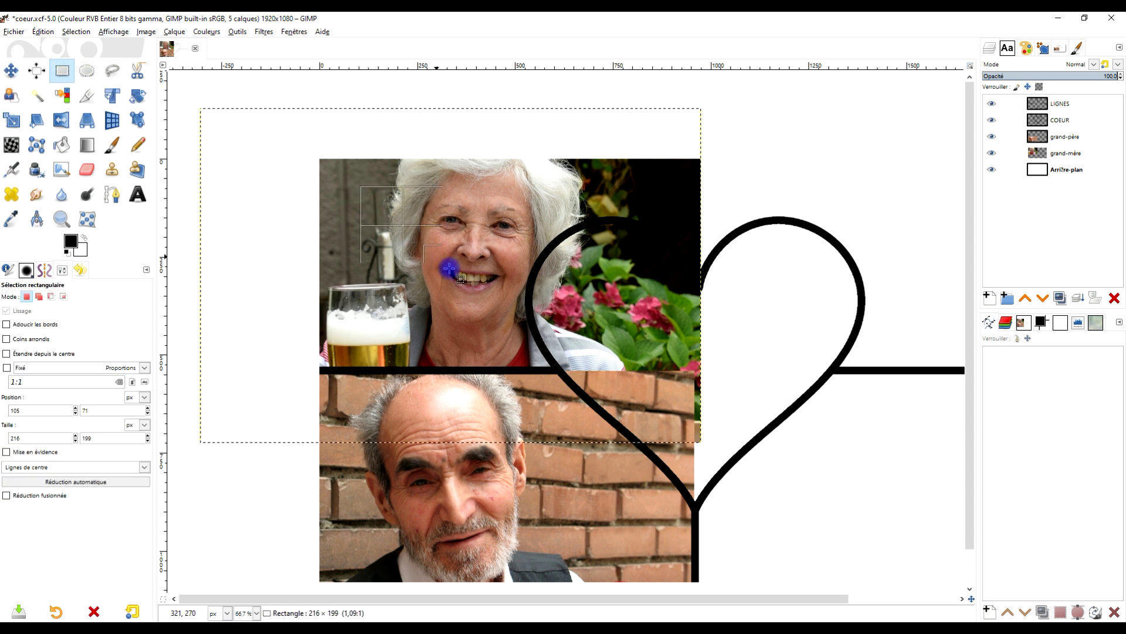
left_click_drag(476, 278, 477, 279)
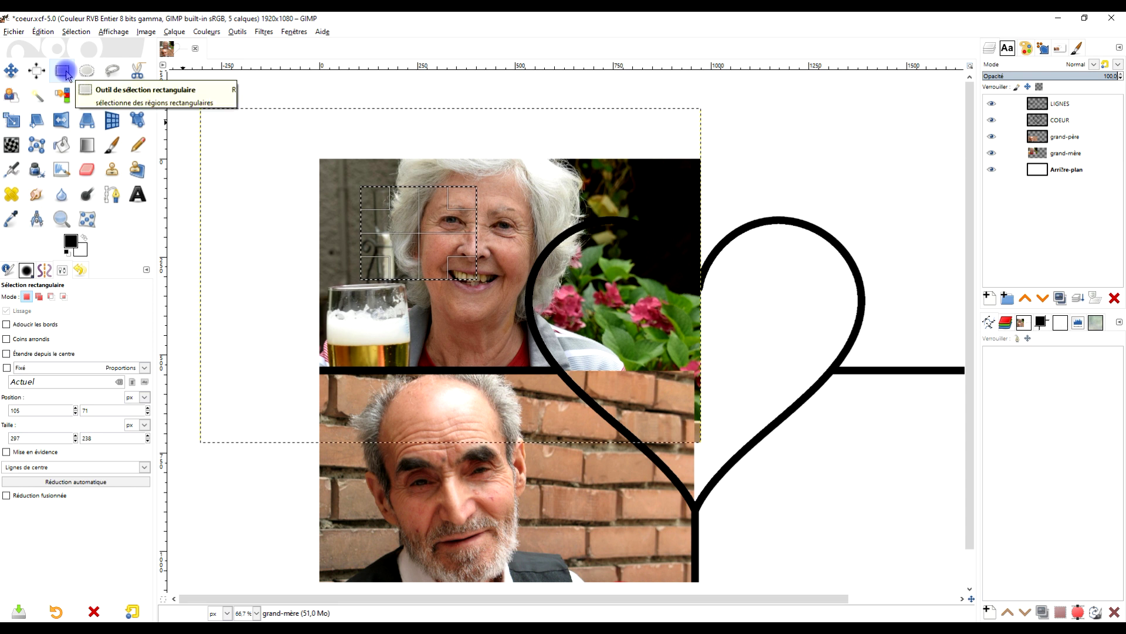
left_click(460, 239)
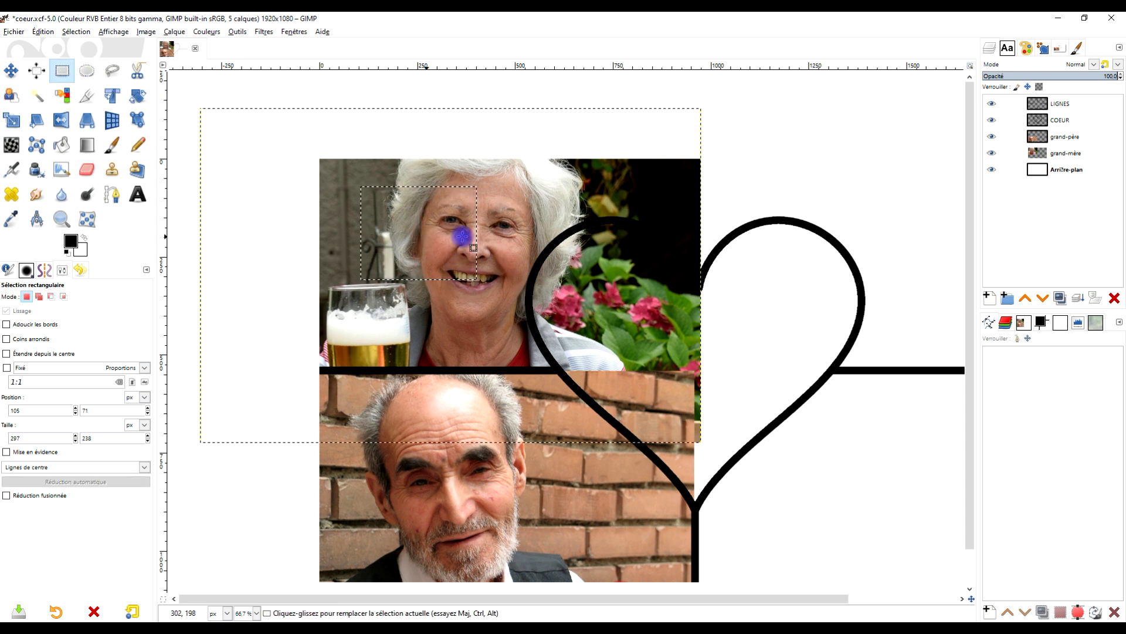
right_click(1039, 154)
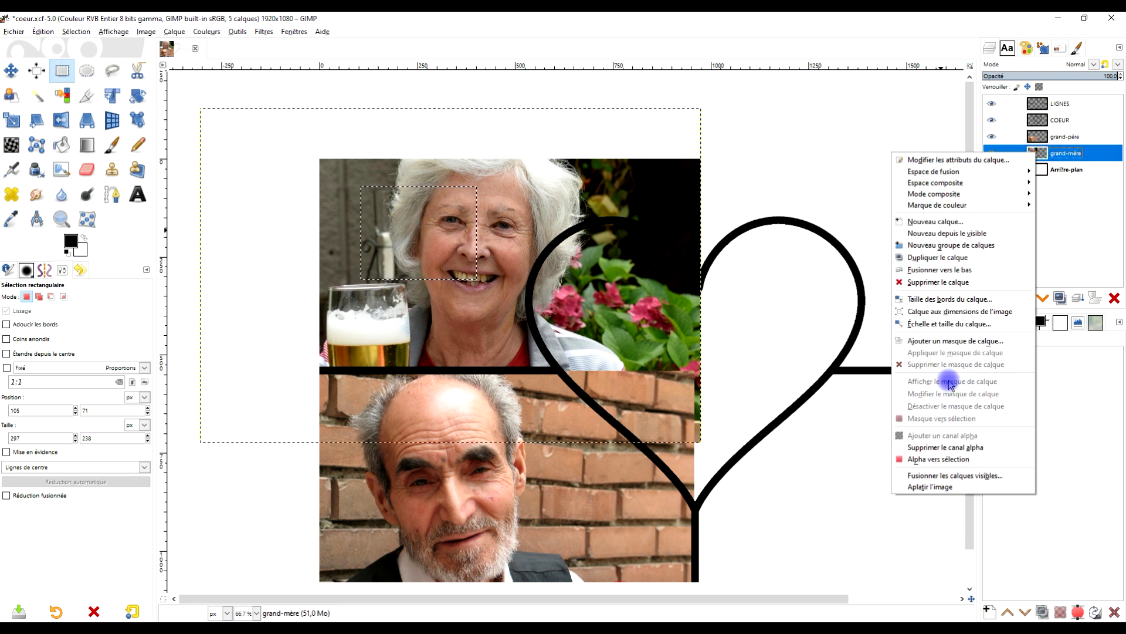
left_click(956, 341)
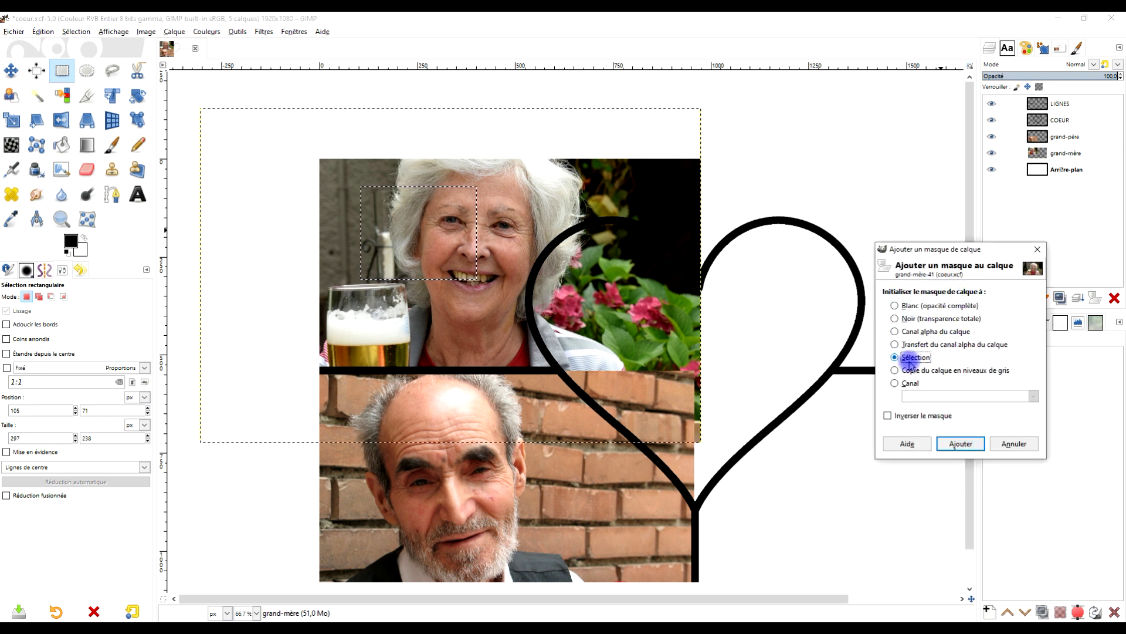
left_click(965, 446)
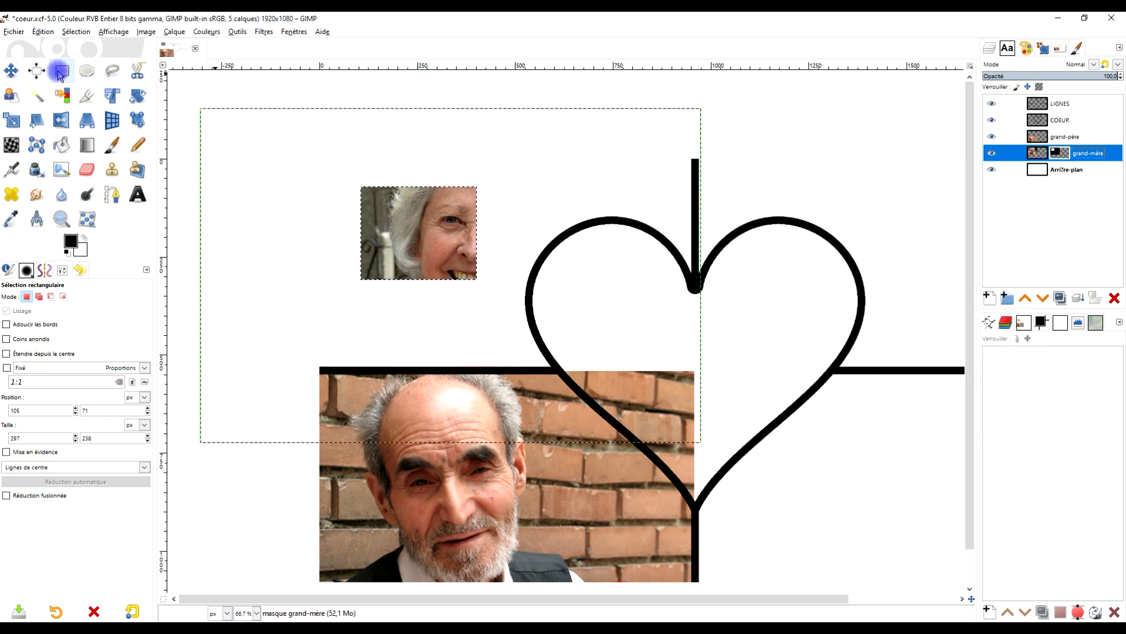
Select a smaller rectangle, about 130 px high, beside the revealed face area and fill it with white on the grand-mère mask.
left_click(256, 95)
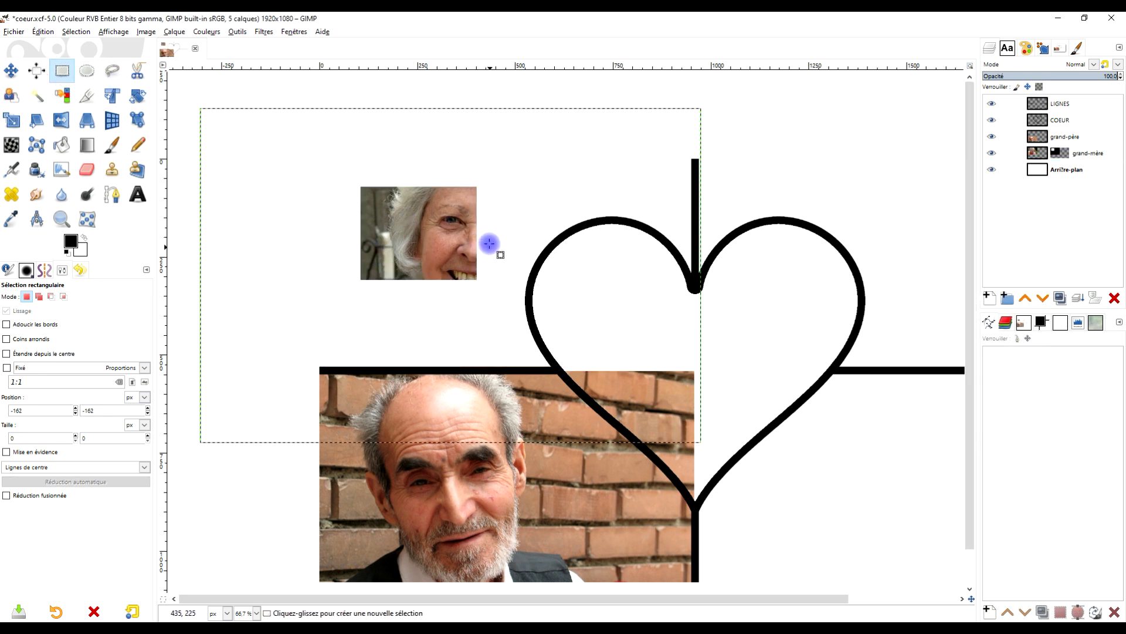
left_click_drag(499, 183, 559, 235)
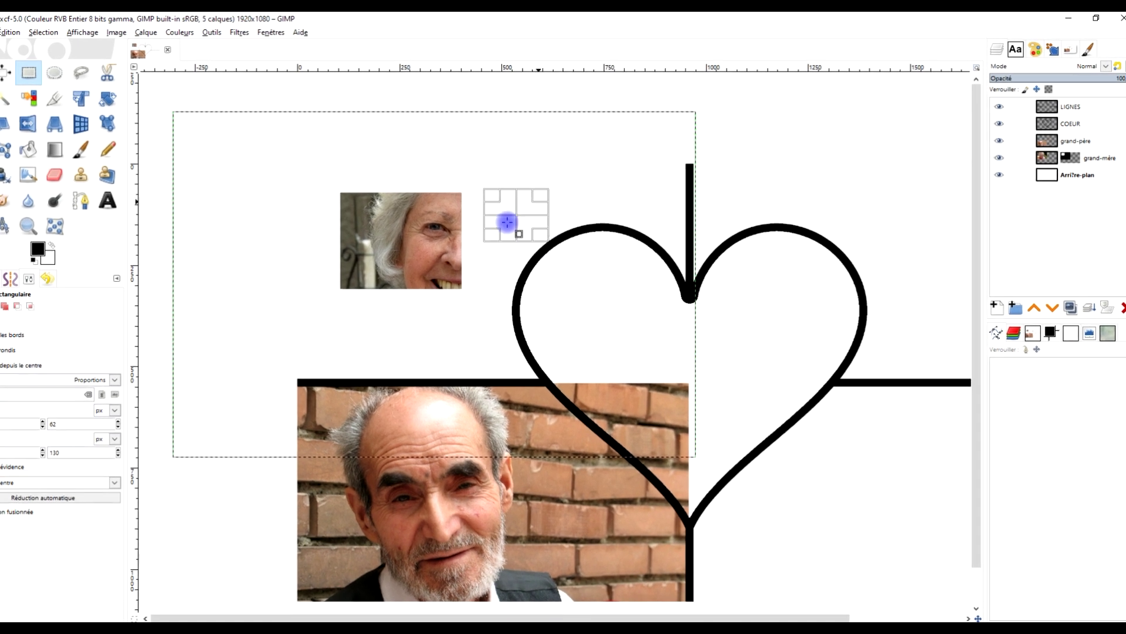
left_click(1077, 162)
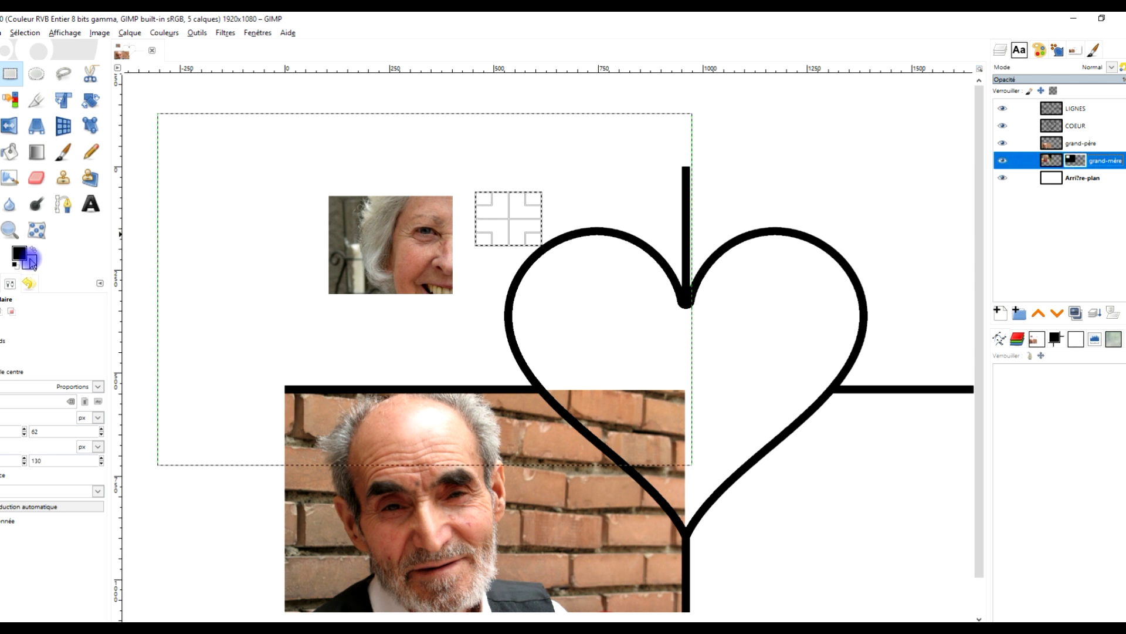
left_click_drag(36, 261, 317, 257)
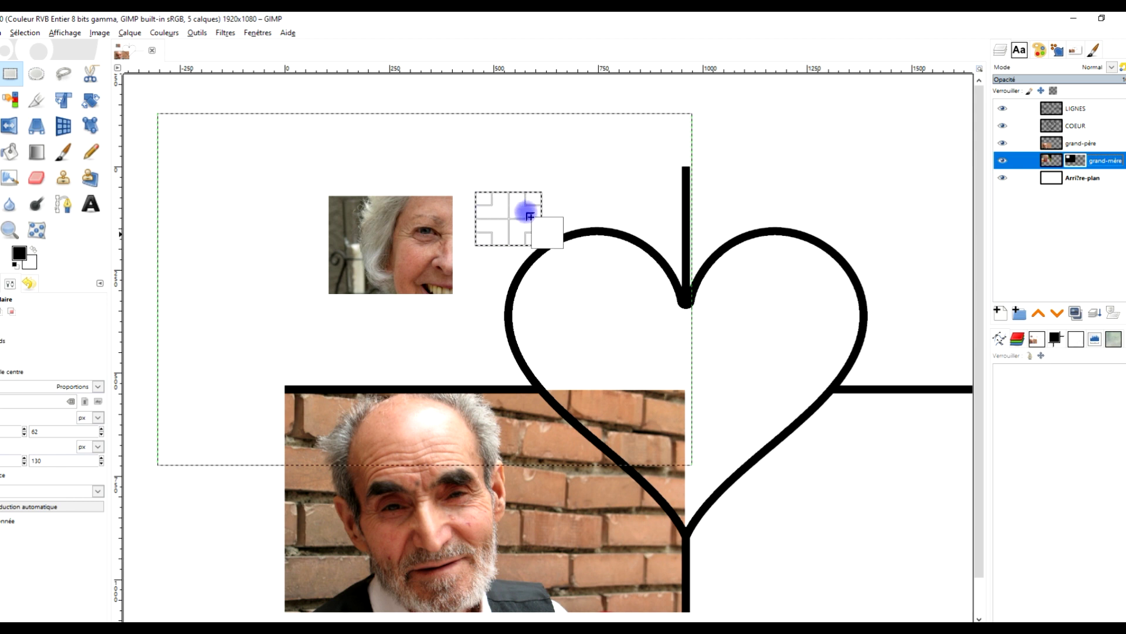
left_click_drag(530, 216, 529, 216)
Fill a third rectangle of about 192 × 141 px below the revealed areas with the white background colour on the mask, and deselect it.
mouse_move(414, 312)
left_mouse_down()
mouse_move(493, 369)
mouse_move(516, 359)
left_mouse_up()
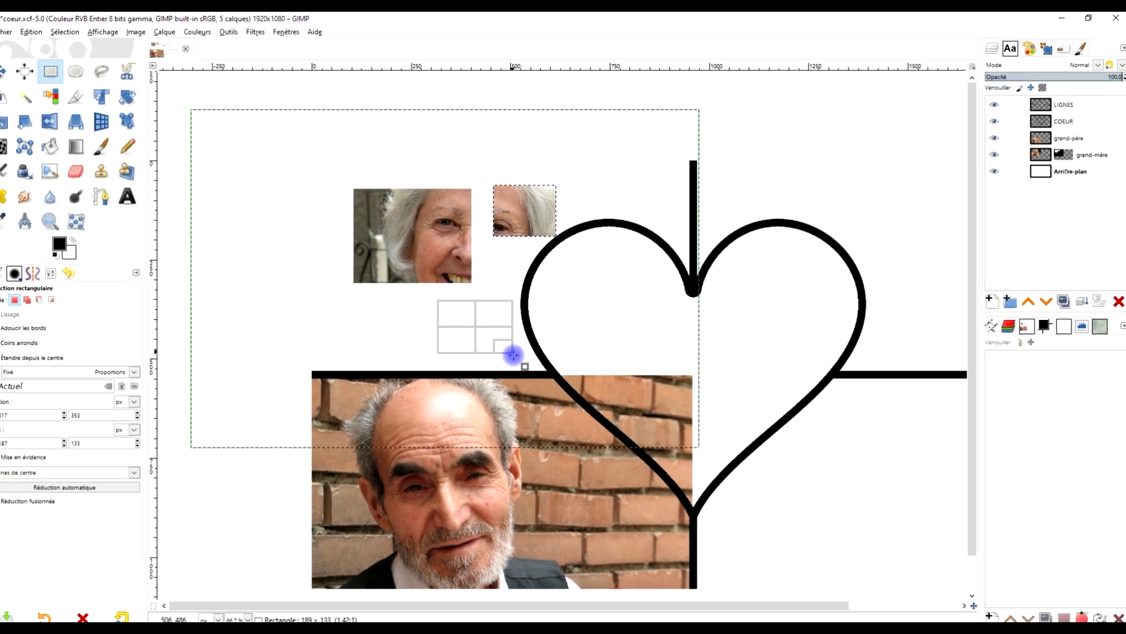
left_click(479, 321)
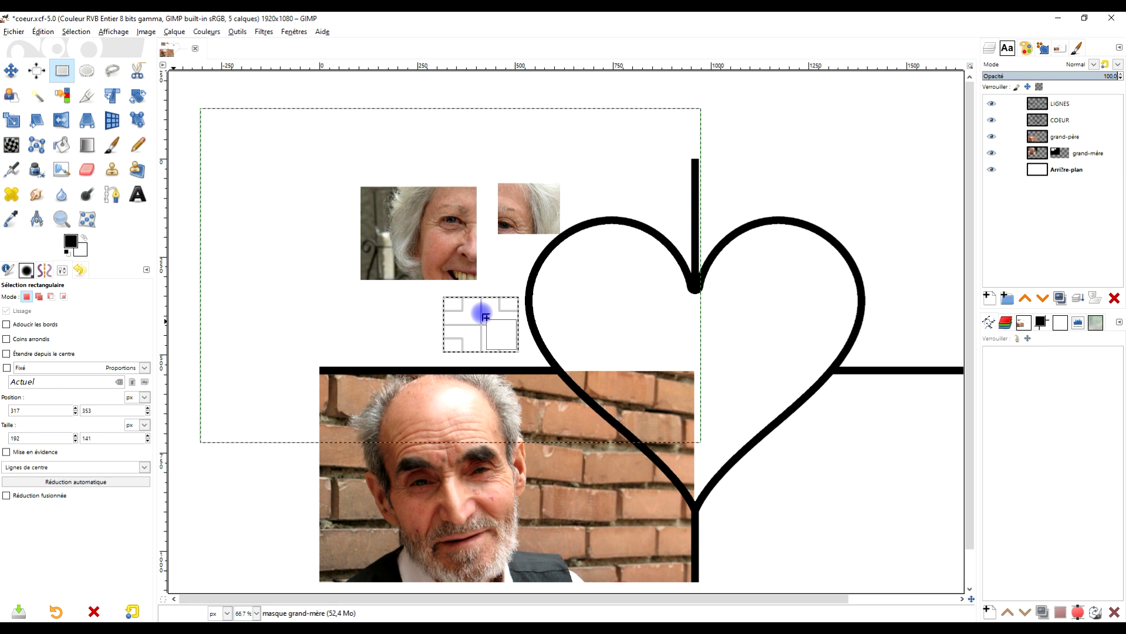
key("ctrl+period")
left_click(794, 131)
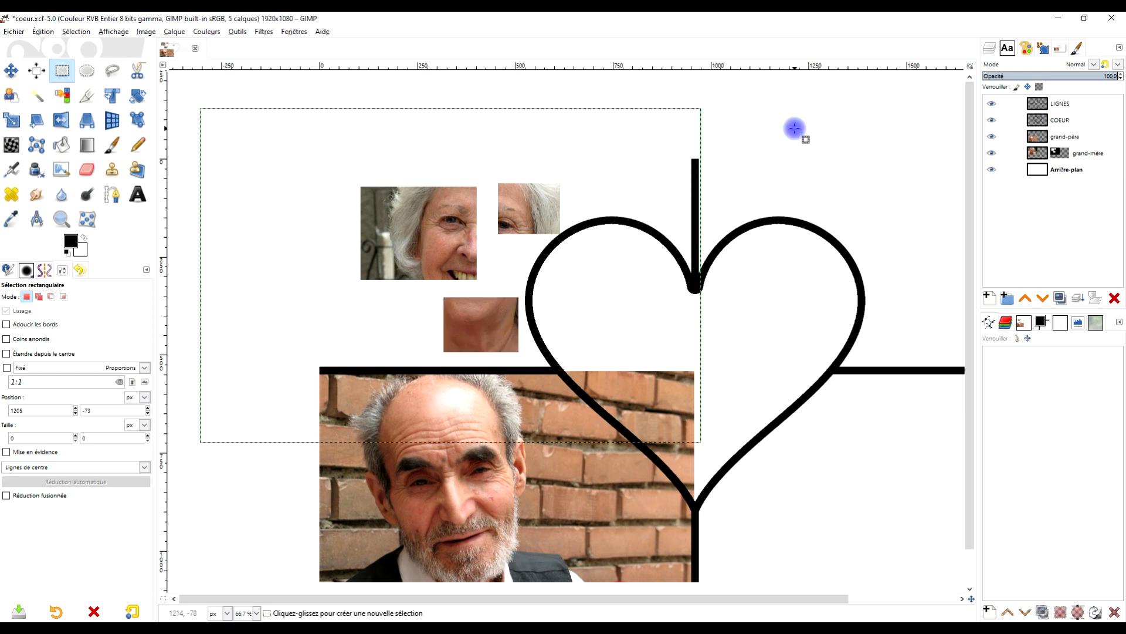
Undo the mask fills and the grand-mère layer mask, and clear the remaining rectangular selection.
key("ctrl+z")
key("ctrl+z")
key("ctrl+z")
key("ctrl+z")
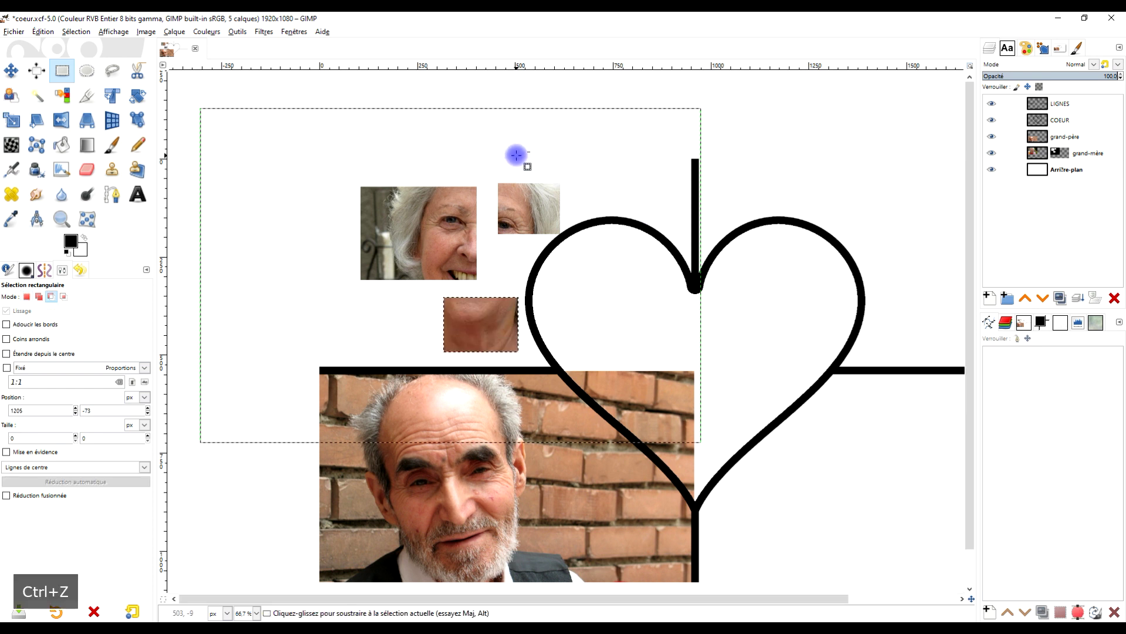
key("ctrl+z")
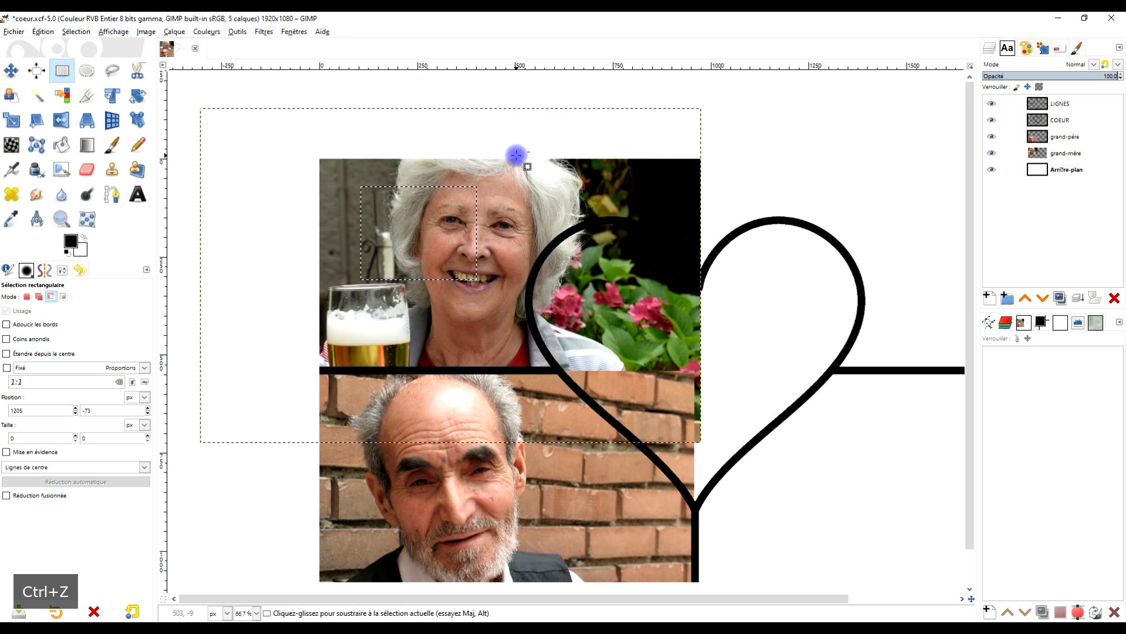
left_click(399, 94)
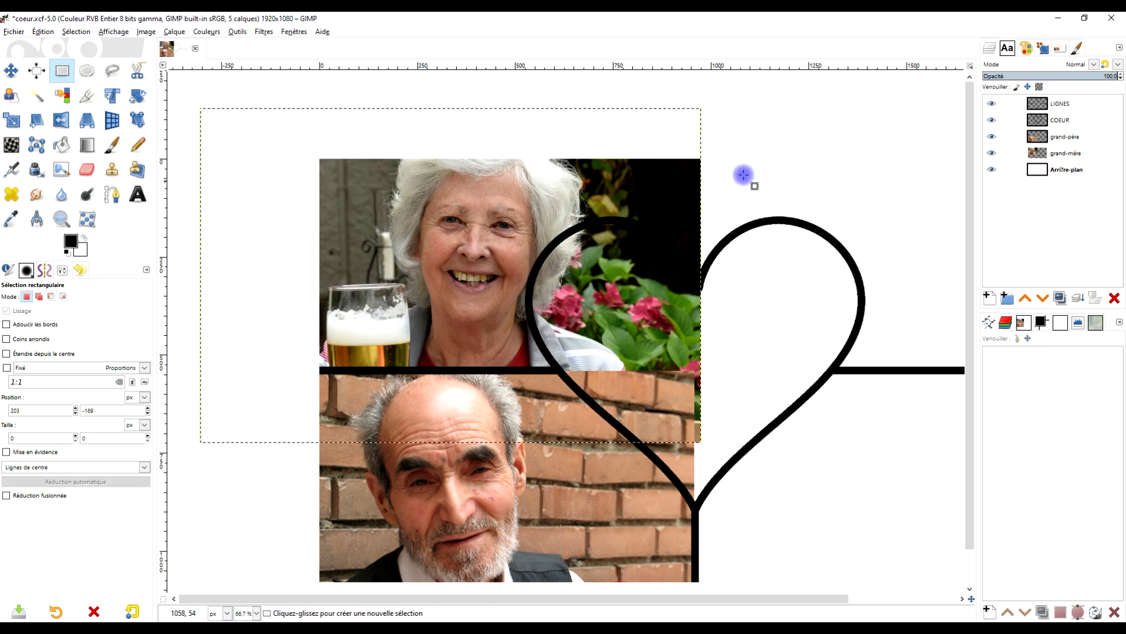
scroll(743, 174, "down", 1)
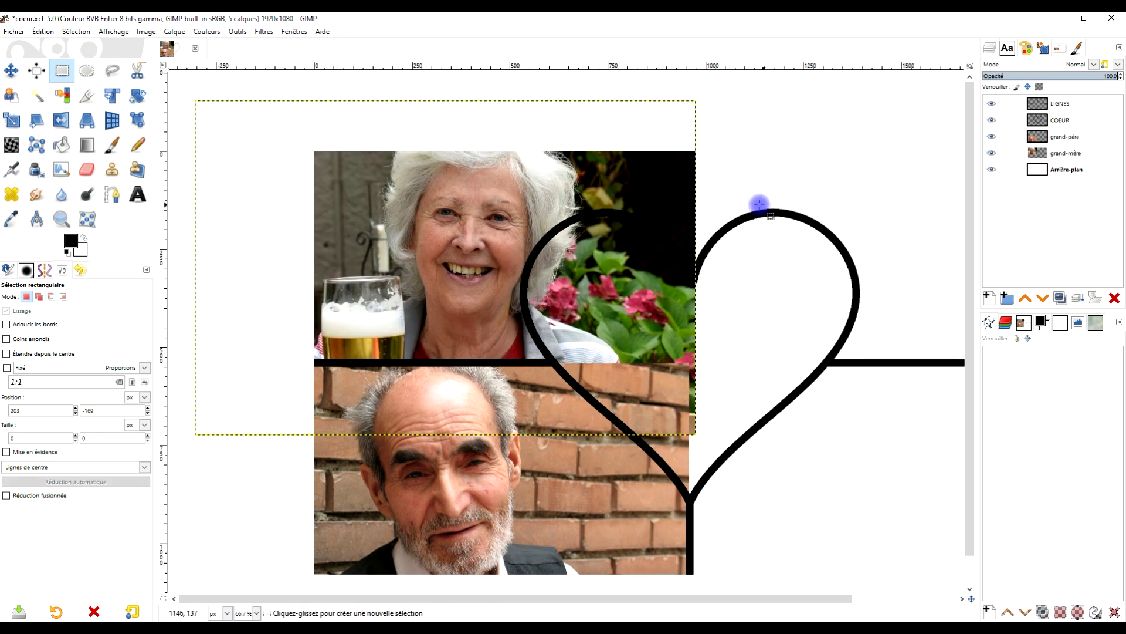
scroll(704, 220, "right", 2)
scroll(704, 220, "down", 1)
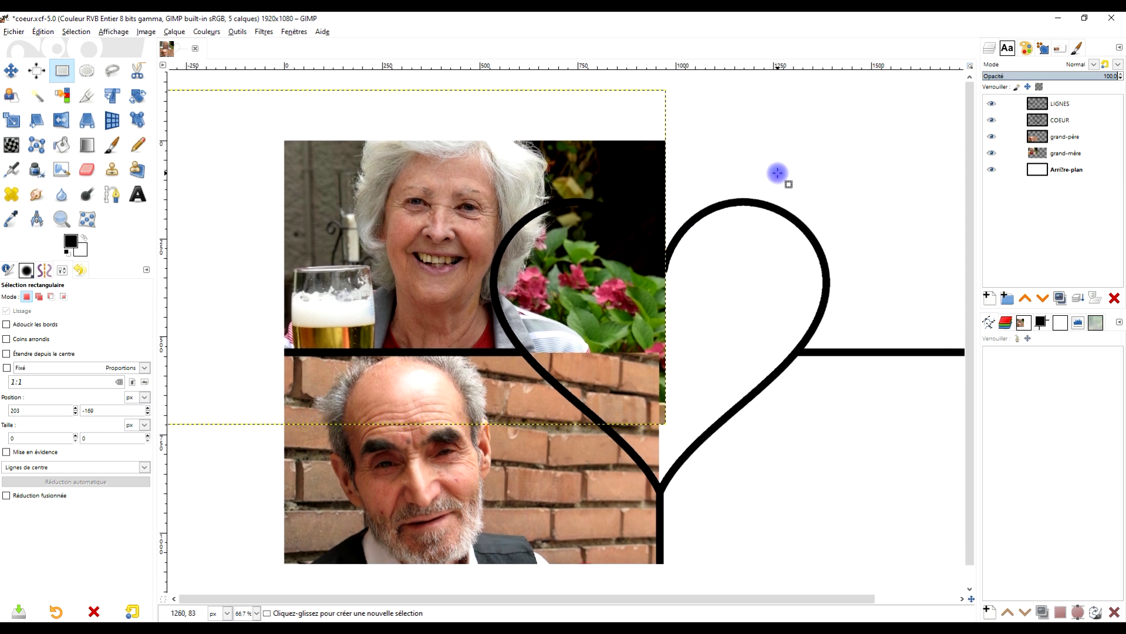
Make Arrière-plan the active layer.
scroll(775, 182, "right", 7)
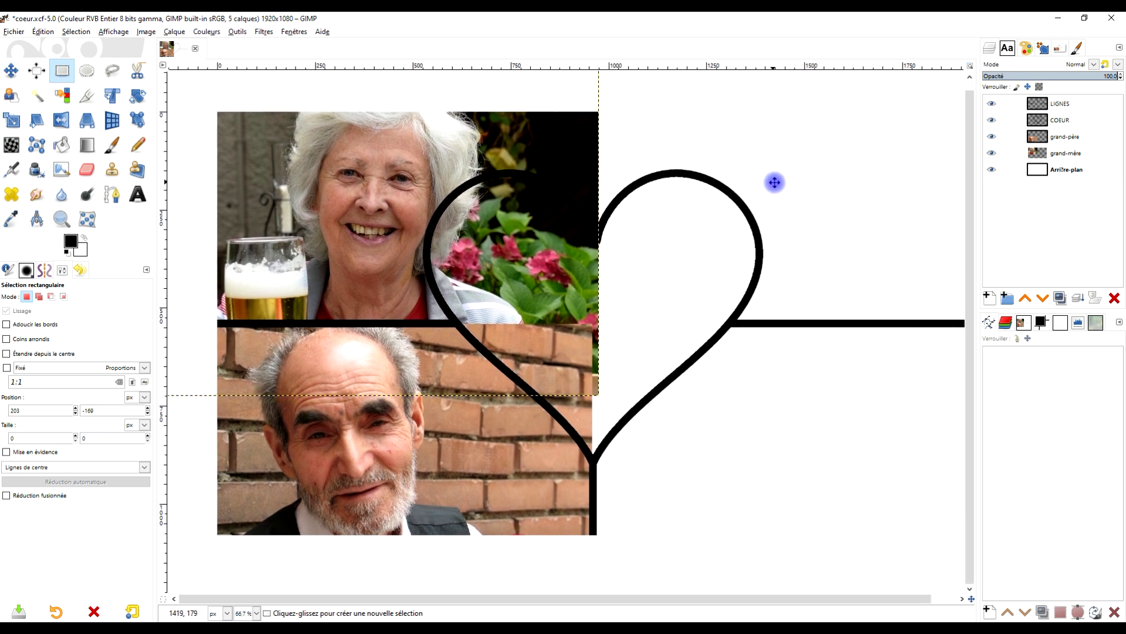
scroll(741, 203, "down", 1)
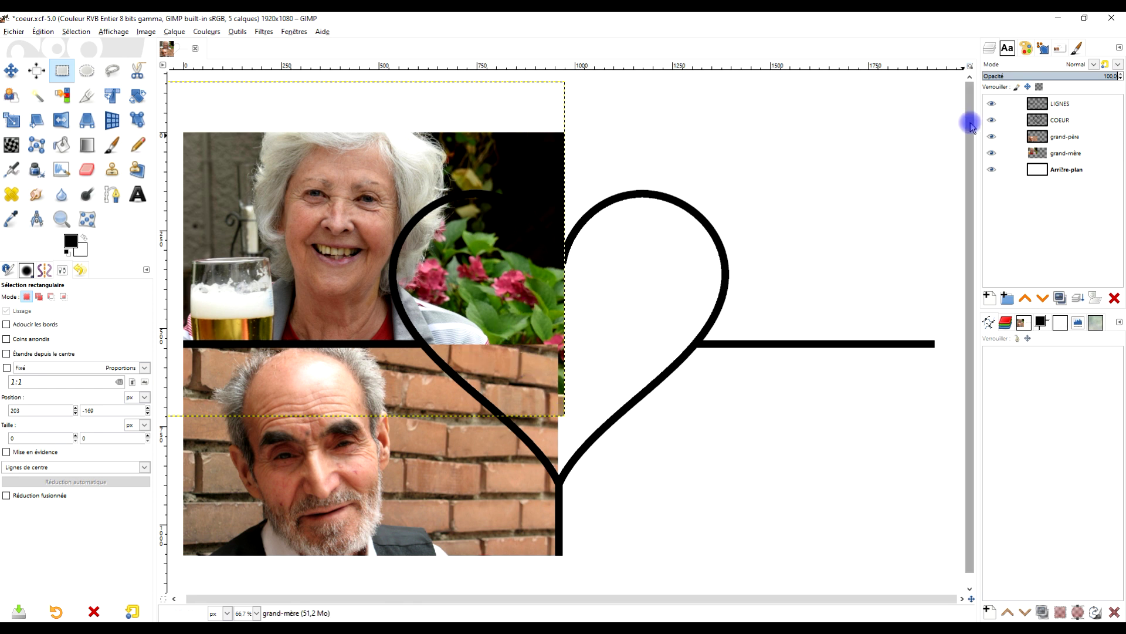
left_click(1058, 171)
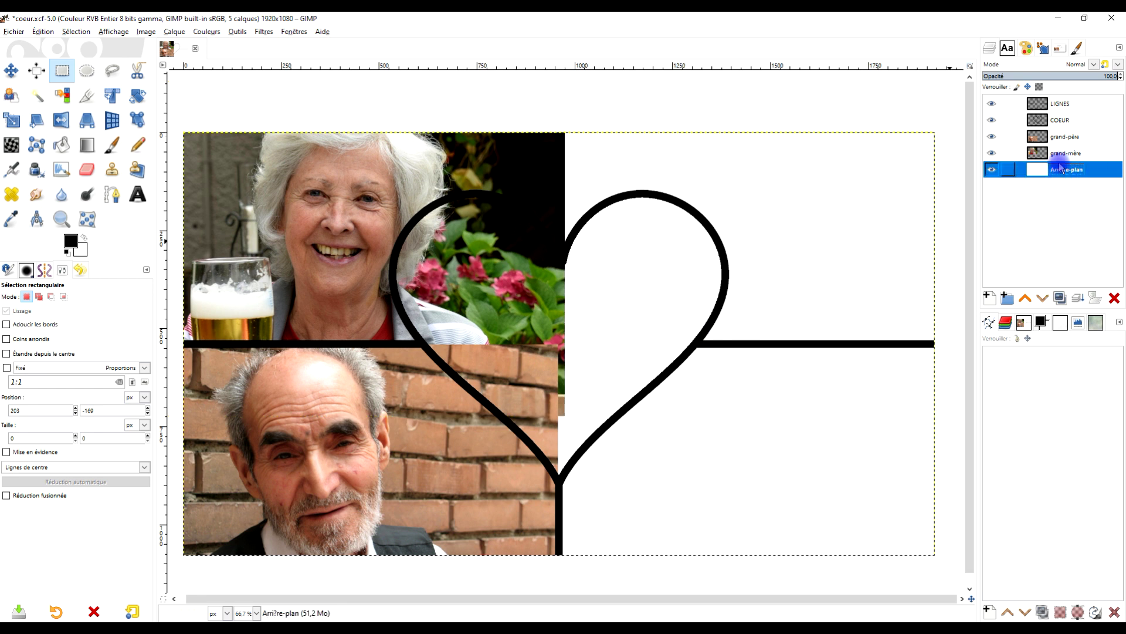
Switch to the browser and copy the full-size photo of the young woman with glasses and the heart-shaped lollipop.
key("alt+Tab")
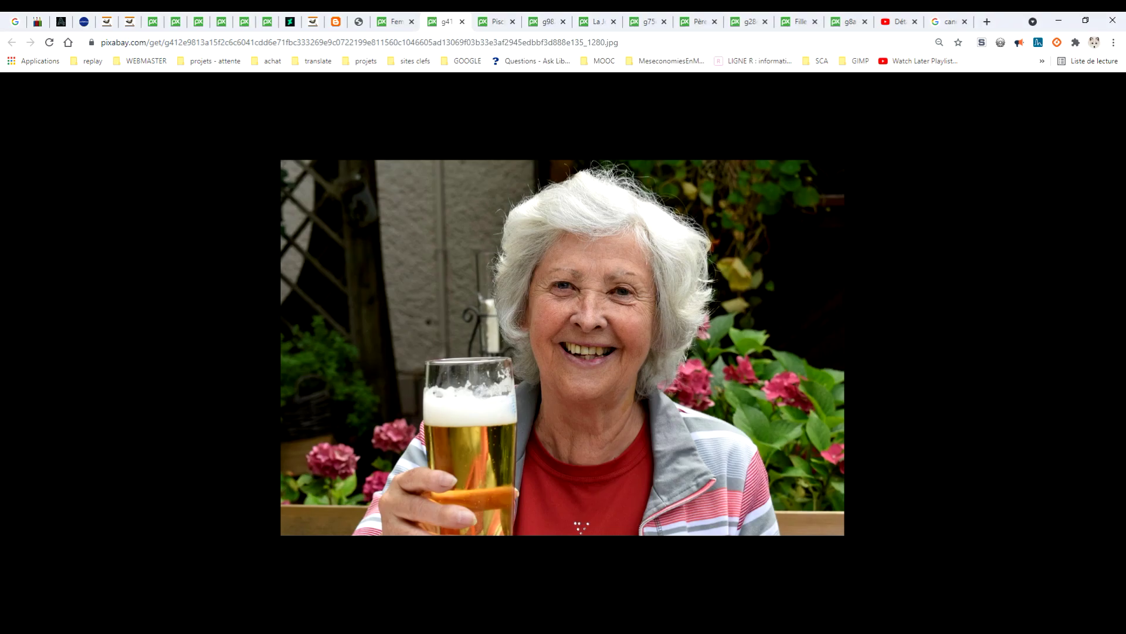
left_click(589, 24)
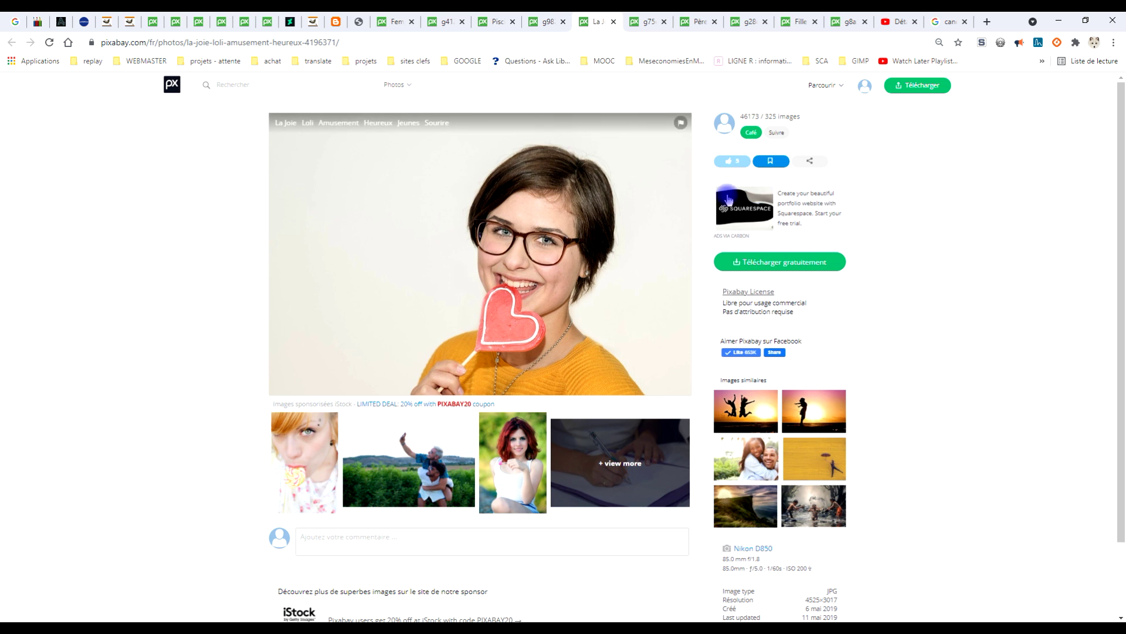
left_click(763, 262)
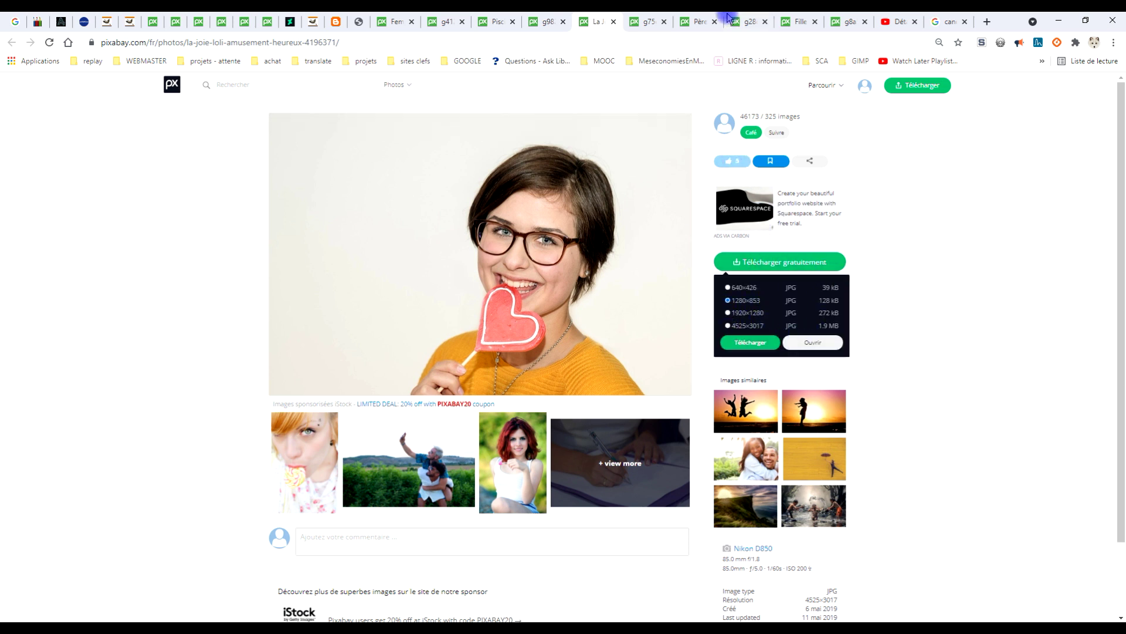
left_click(640, 24)
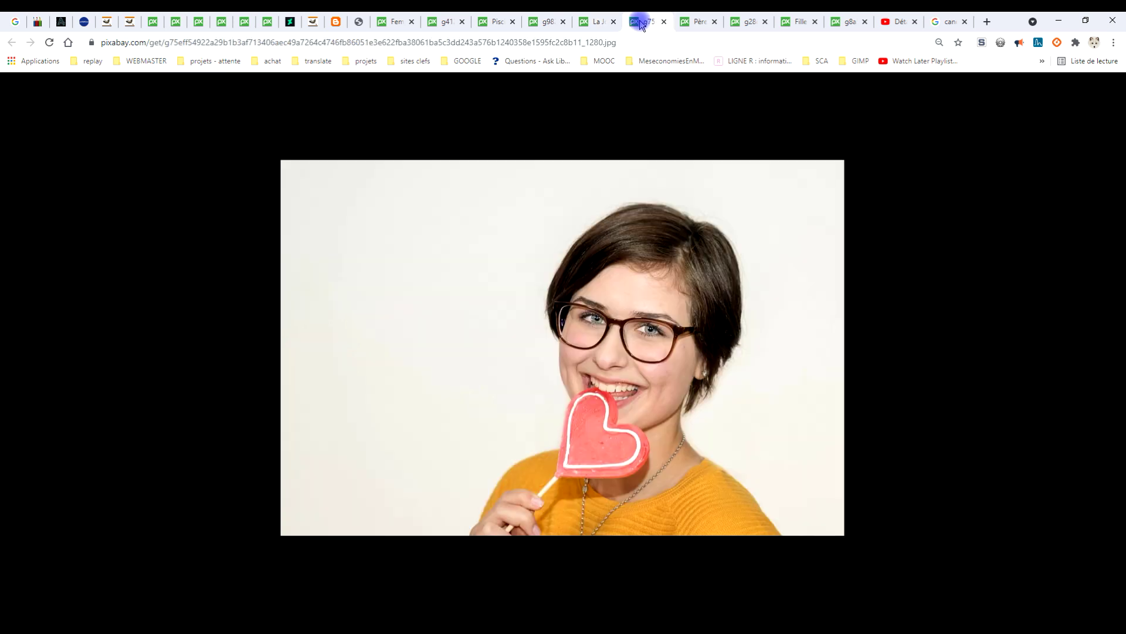
right_click(546, 257)
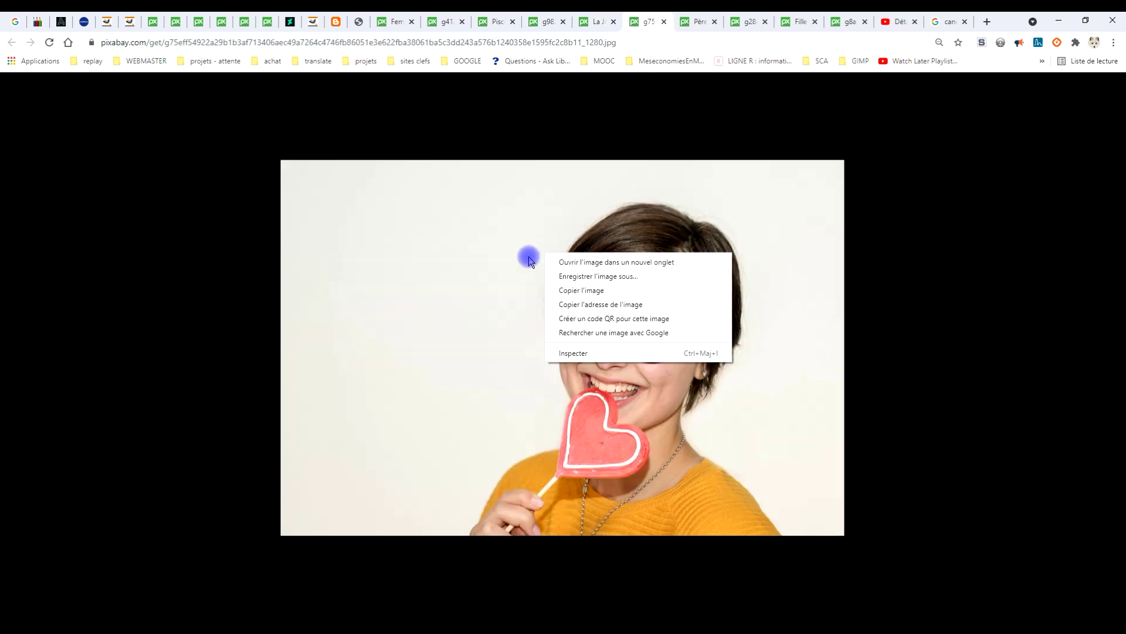
left_click(583, 292)
Switch back to GIMP and paste the copied photo as a new layer directly above Arrière-plan.
key("alt+Tab")
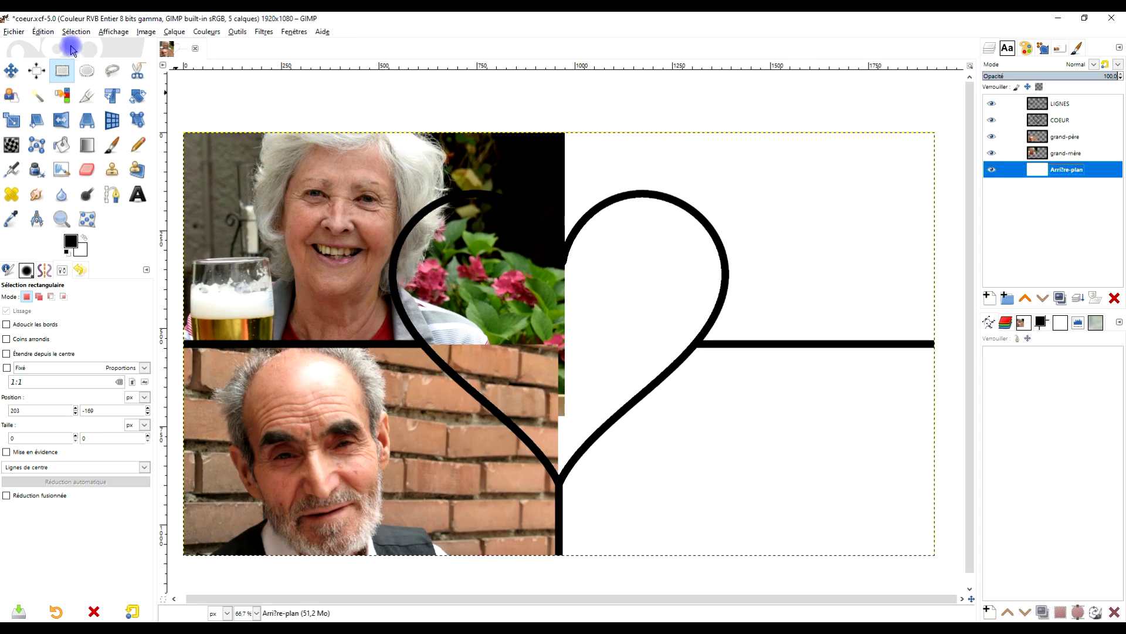
left_click(46, 33)
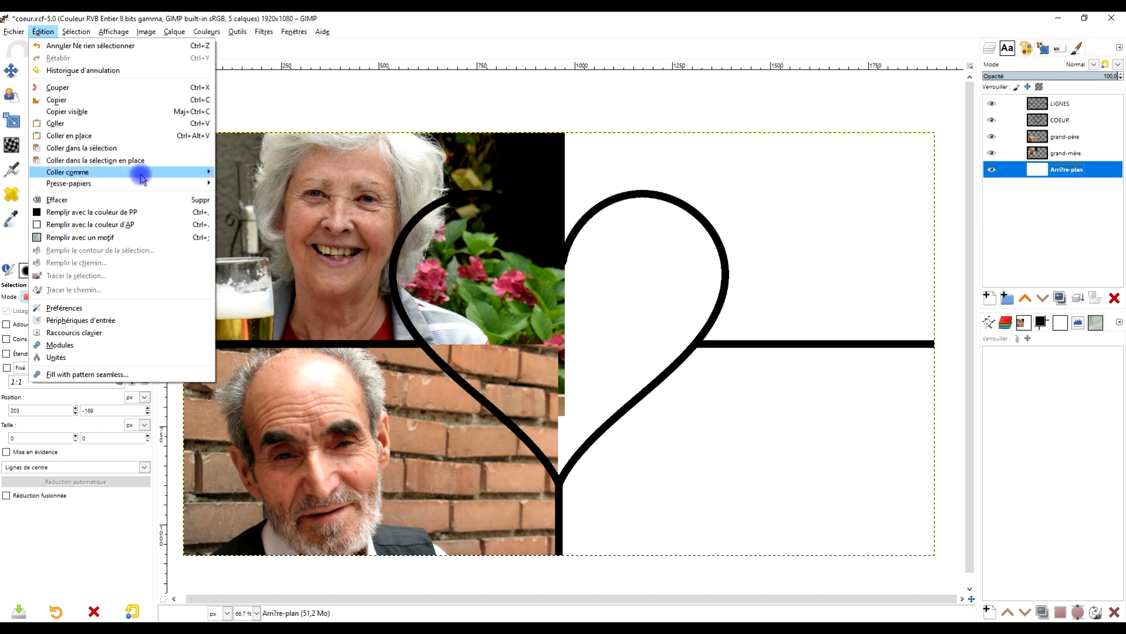
mouse_move(138, 171)
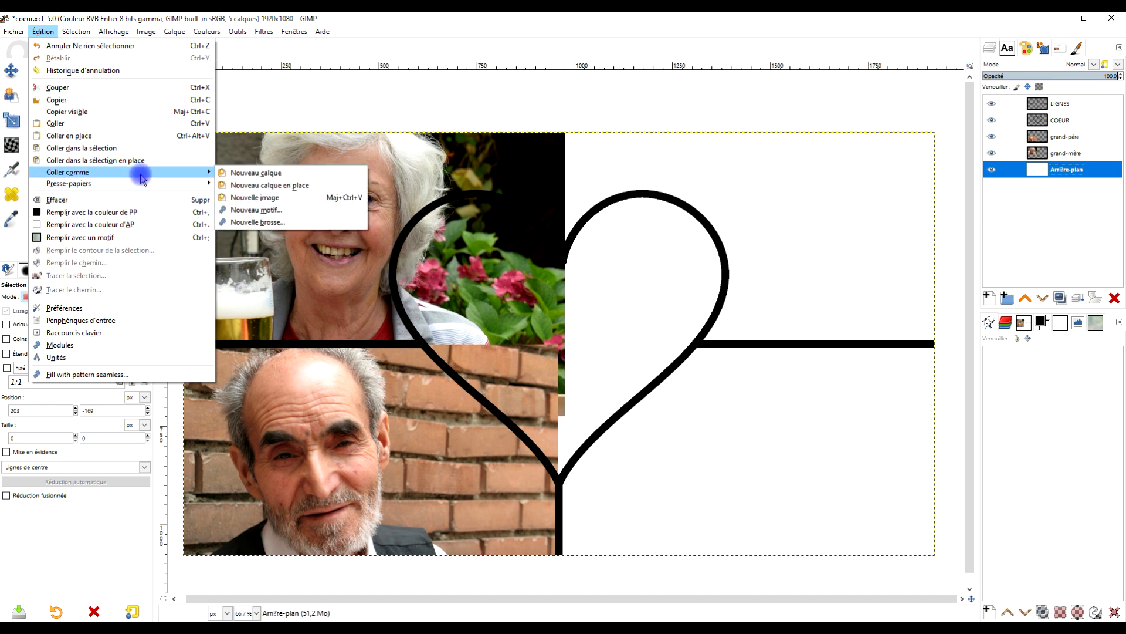
left_click(292, 176)
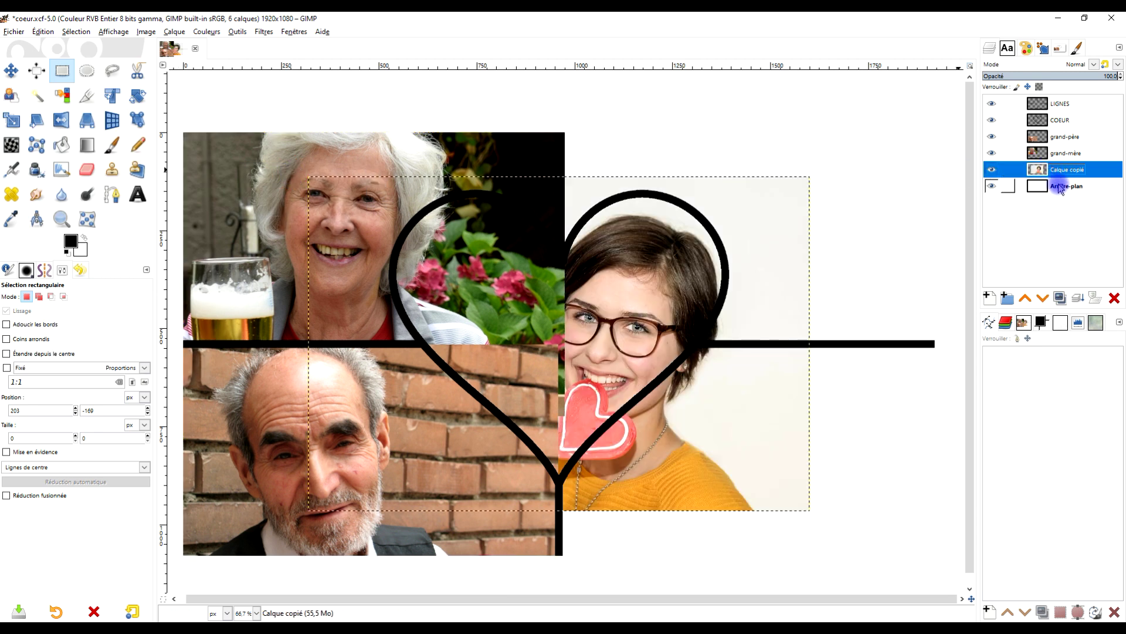
Move the pasted portrait so the woman's face sits in the collage's upper-right section beside the heart.
left_click_drag(684, 276, 628, 269)
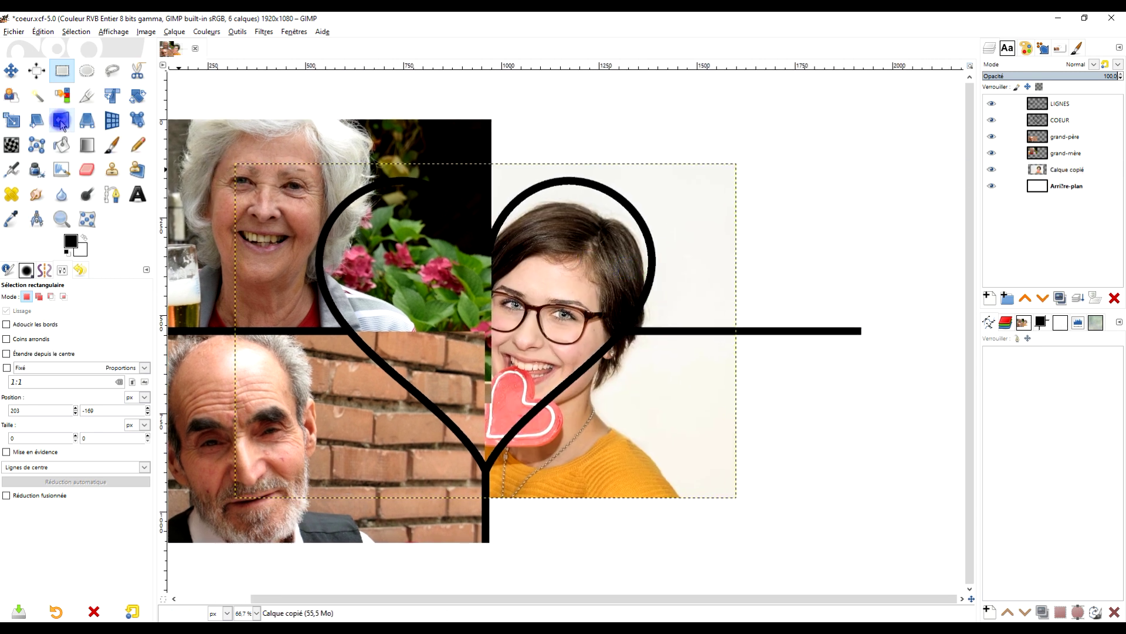
left_click(12, 71)
left_click_drag(578, 265, 768, 140)
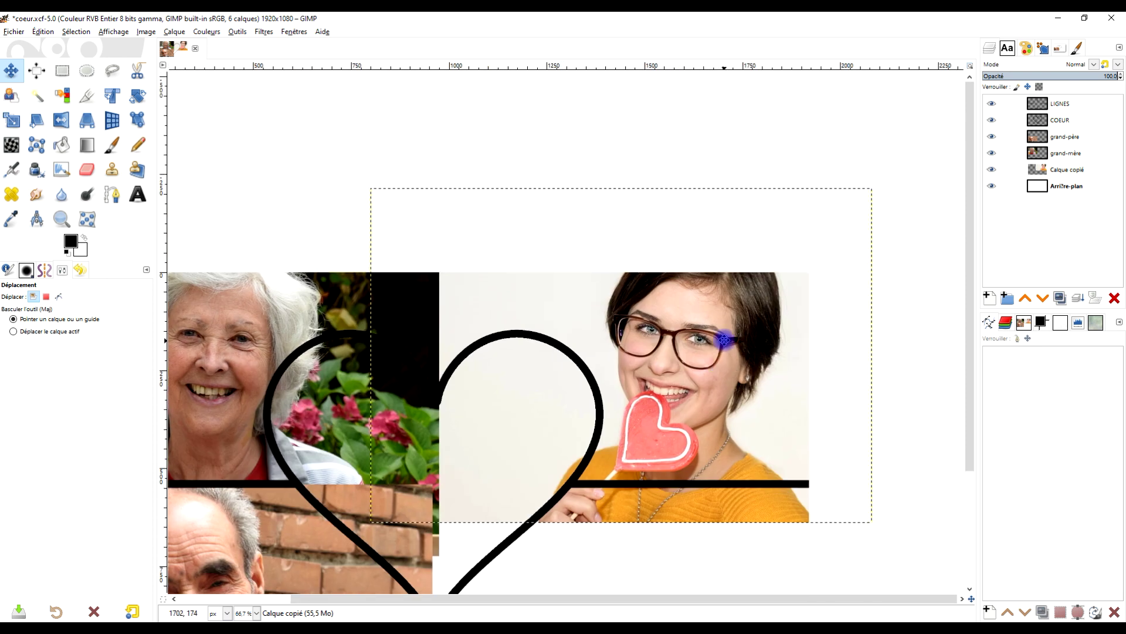
Scale the pasted portrait proportionally to about 931 × 620 px, positioning it over the upper-right section.
left_click(21, 128)
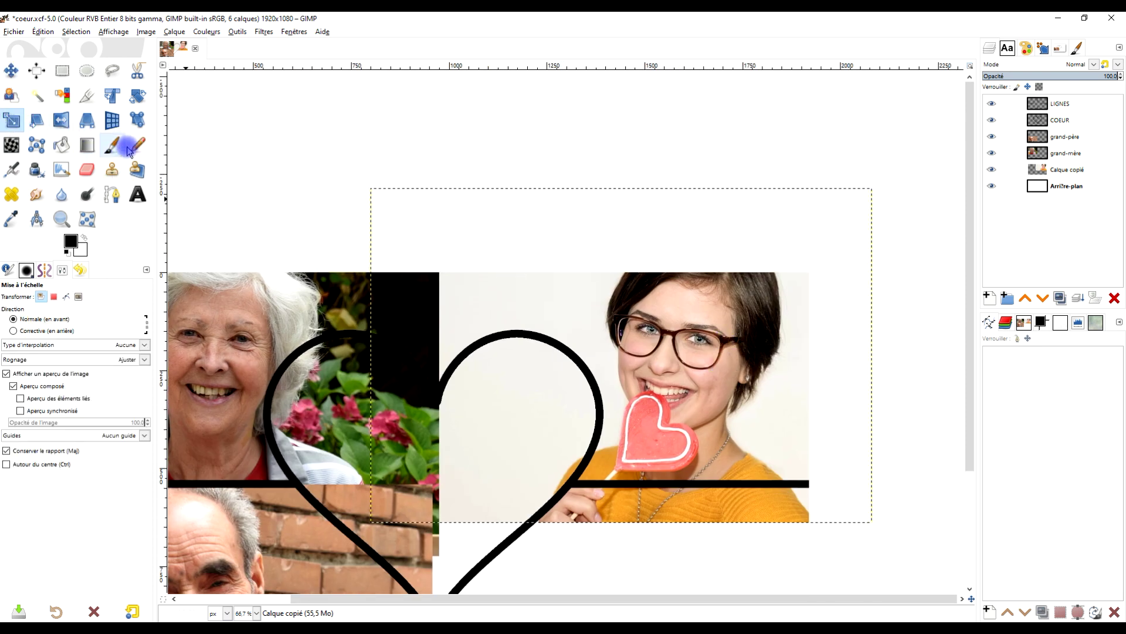
left_click(678, 240)
left_click_drag(873, 189, 819, 249)
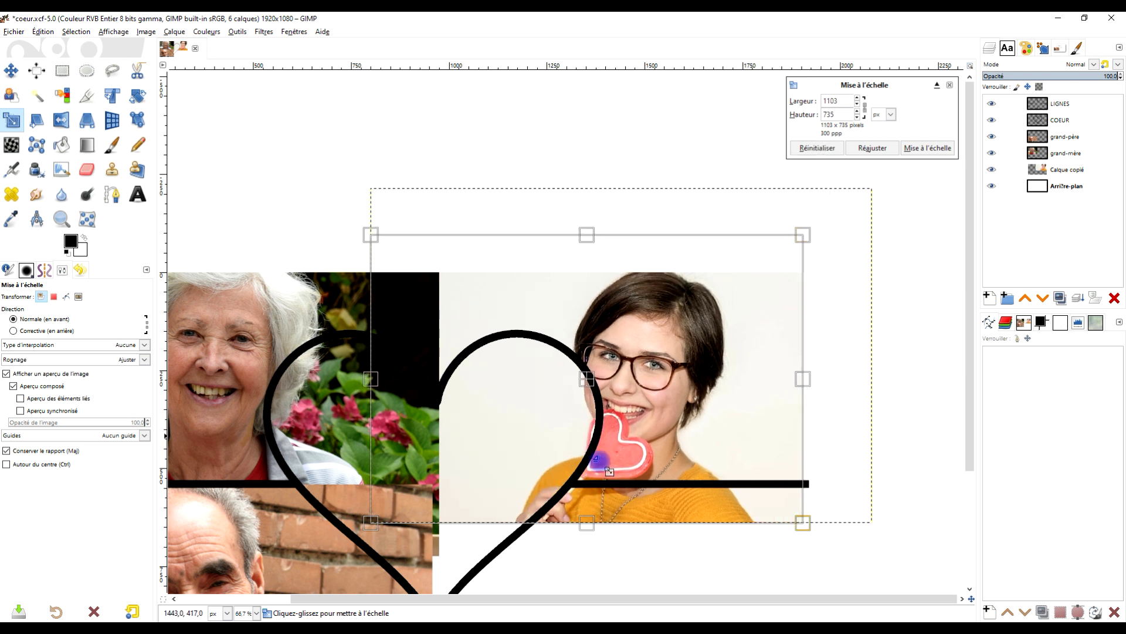
mouse_move(596, 392)
left_mouse_down()
mouse_move(625, 393)
mouse_move(614, 385)
left_mouse_up()
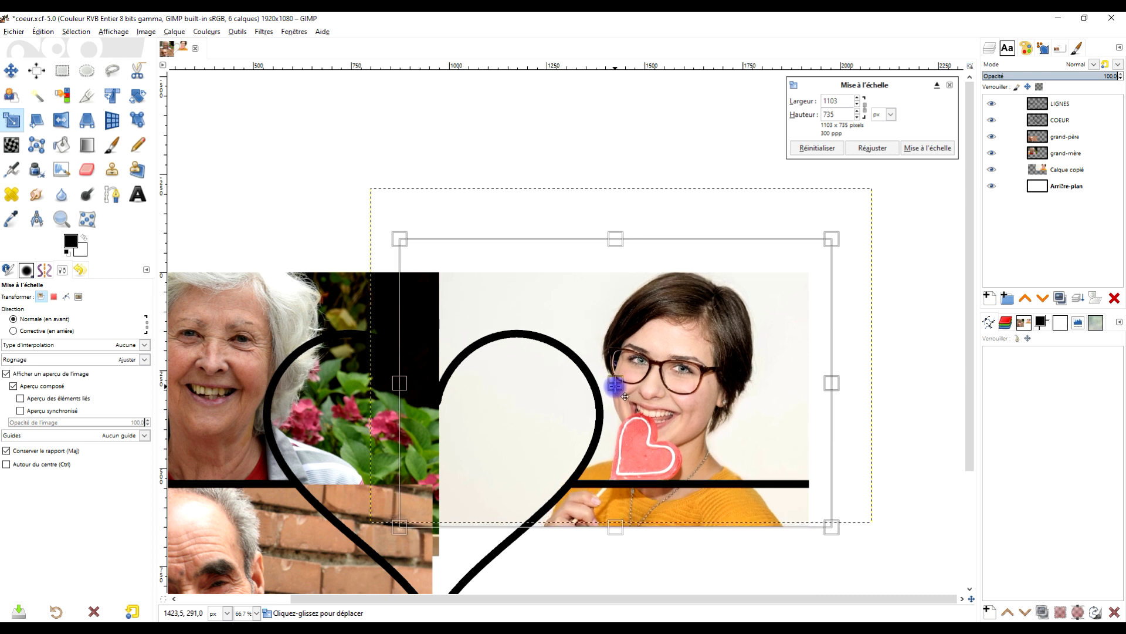
left_click_drag(833, 235, 792, 277)
left_click_drag(592, 405, 644, 391)
left_click_drag(824, 247, 796, 267)
left_click(622, 396)
mouse_move(622, 396)
left_mouse_down()
mouse_move(637, 389)
mouse_move(621, 392)
mouse_move(630, 378)
left_mouse_up()
left_click_drag(813, 253, 821, 243)
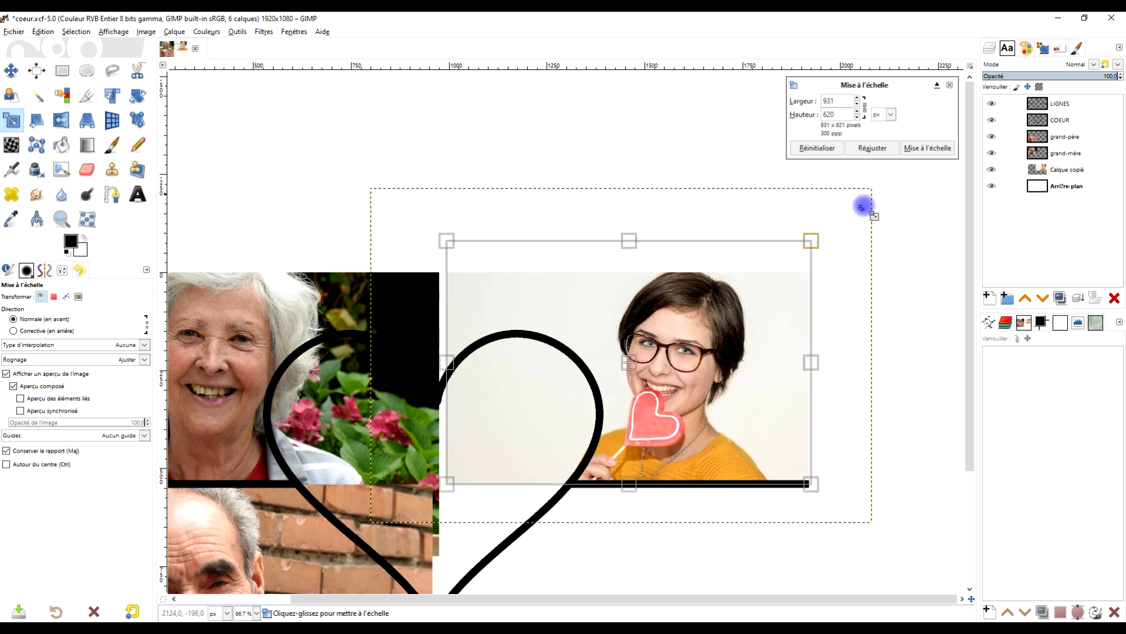
left_click(930, 147)
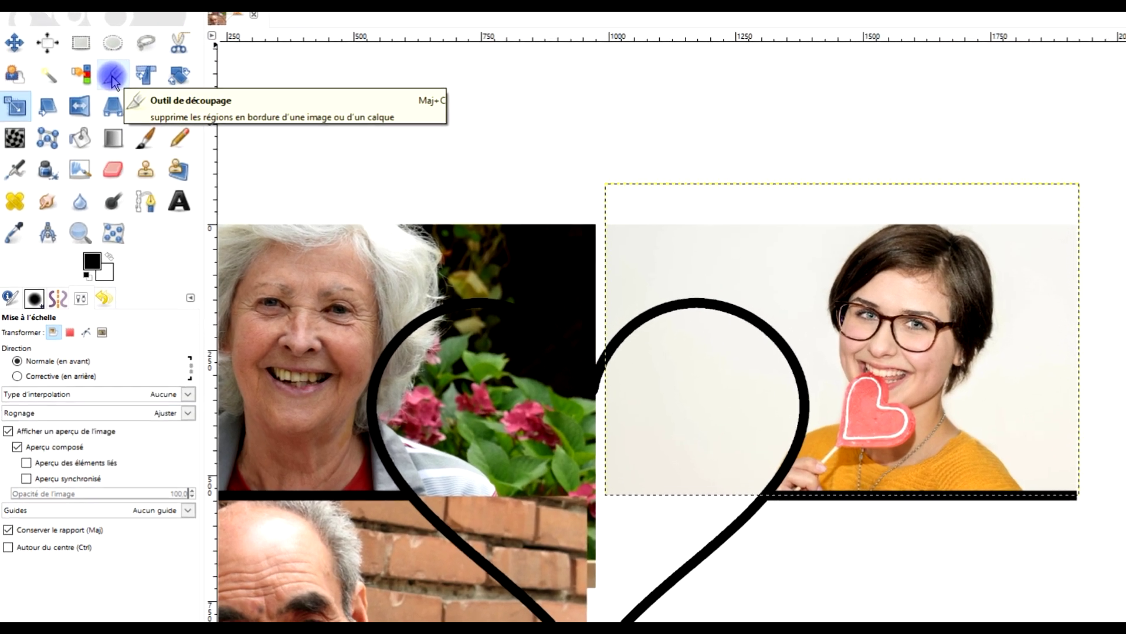
Restrict the Crop tool to the current layer only, and rename the pasted layer mère.
left_click(112, 77)
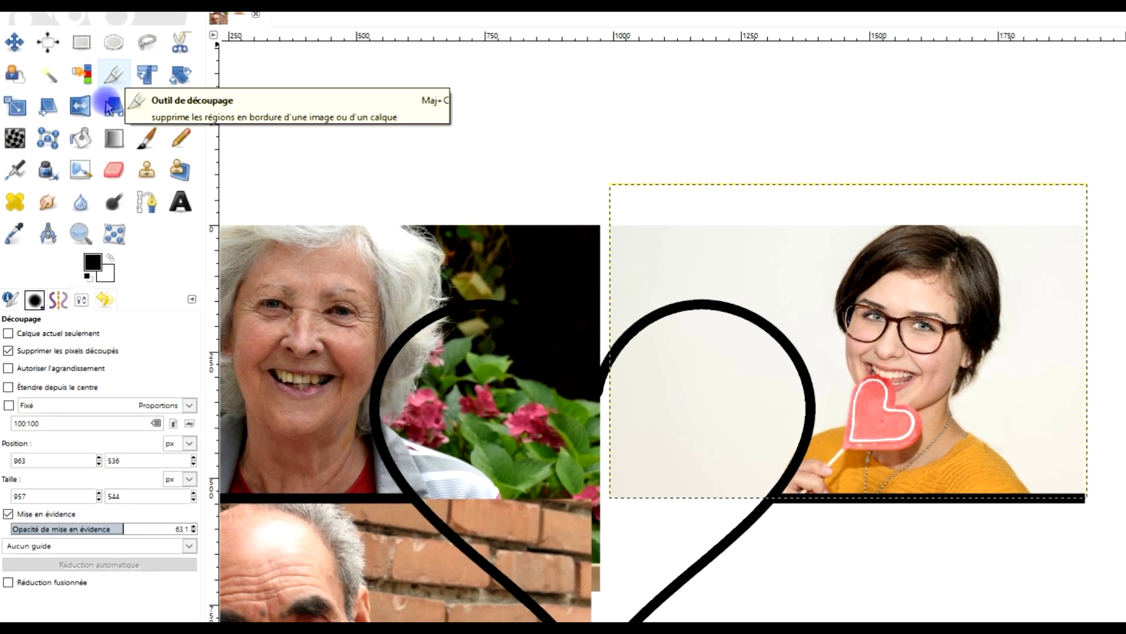
left_click(44, 335)
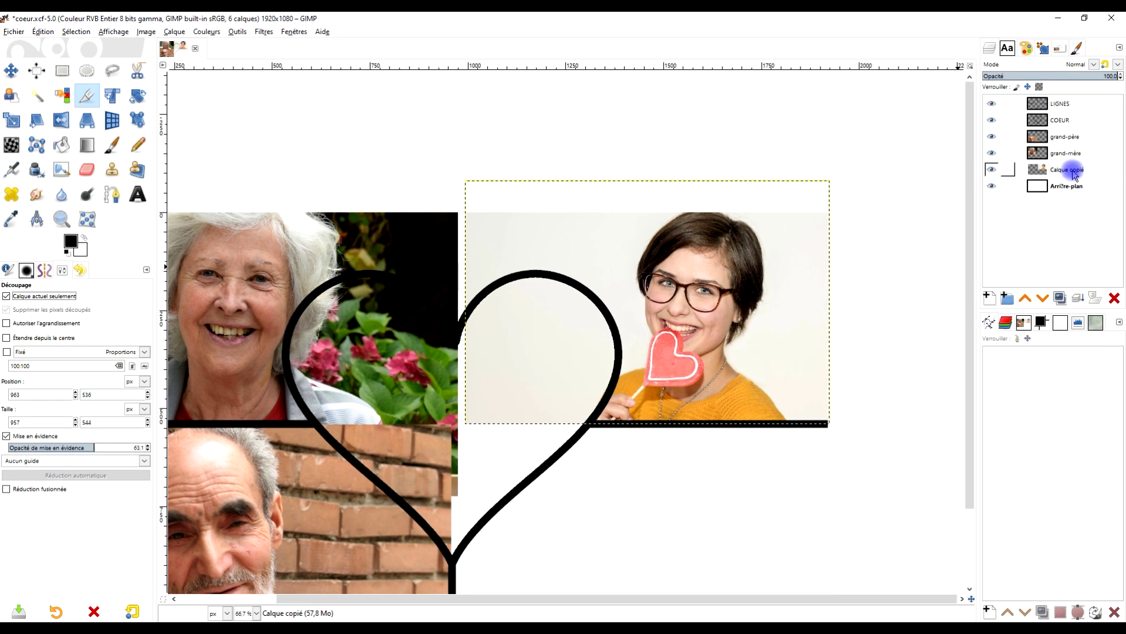
double_click(1066, 169)
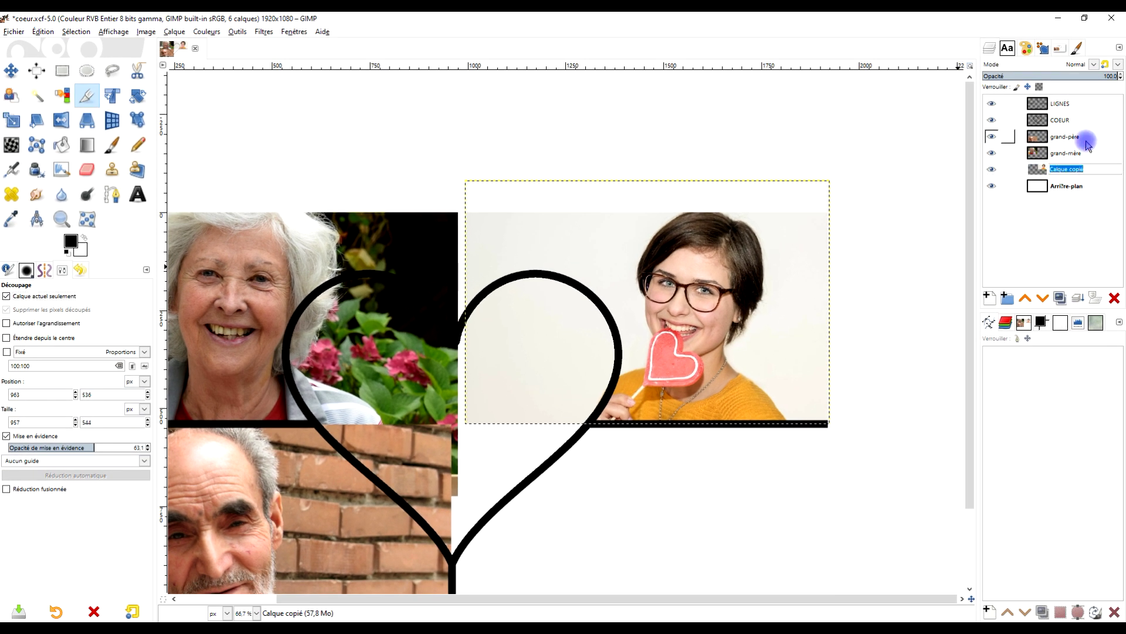
type("mère")
key("Return")
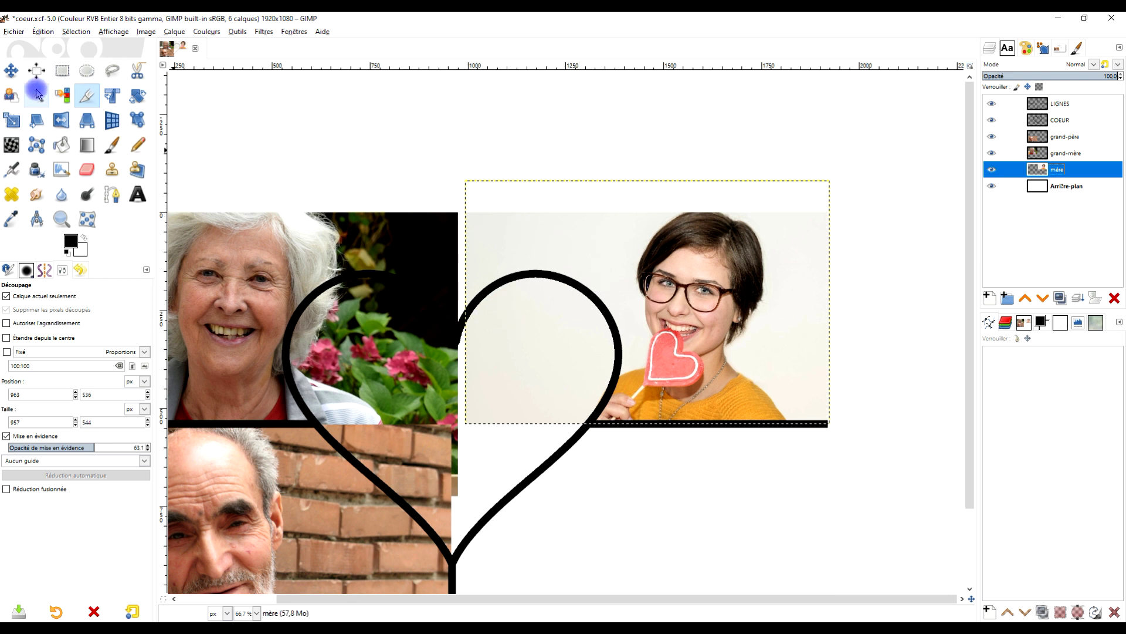
Nudge the mère layer slightly left and scale it up slightly to reach the canvas's right edge.
left_click(10, 72)
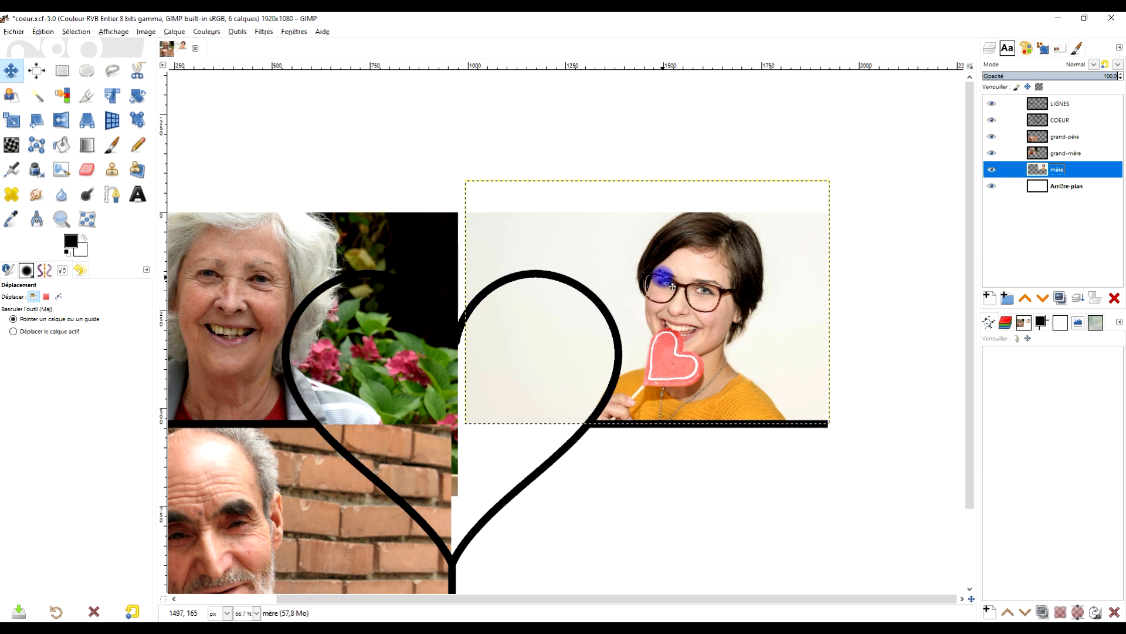
left_click_drag(661, 284, 659, 283)
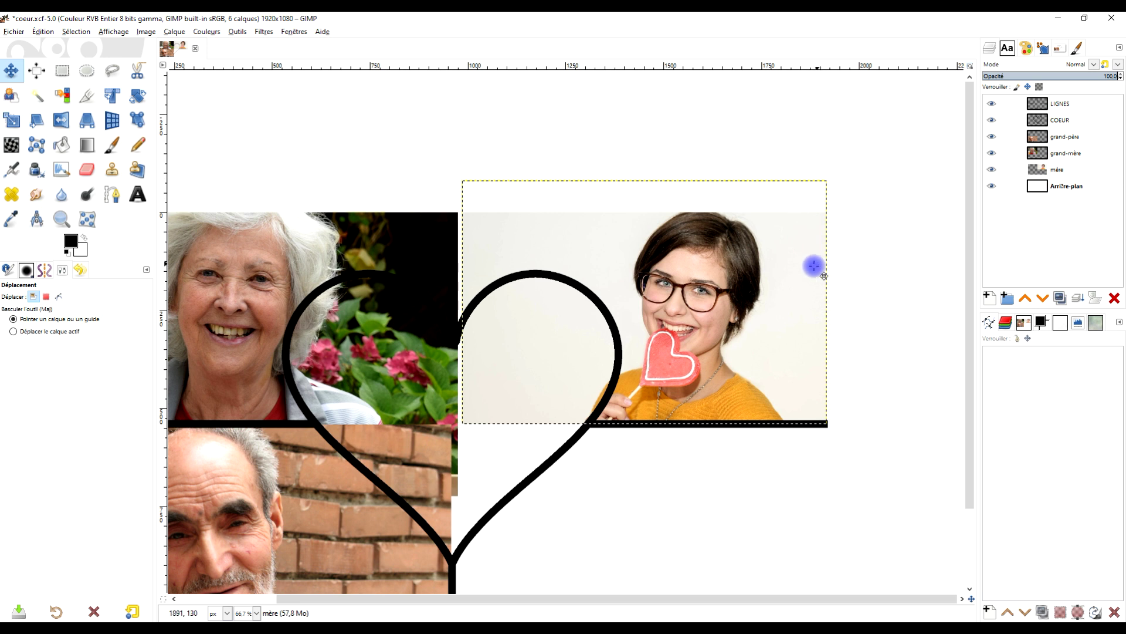
left_click(11, 121)
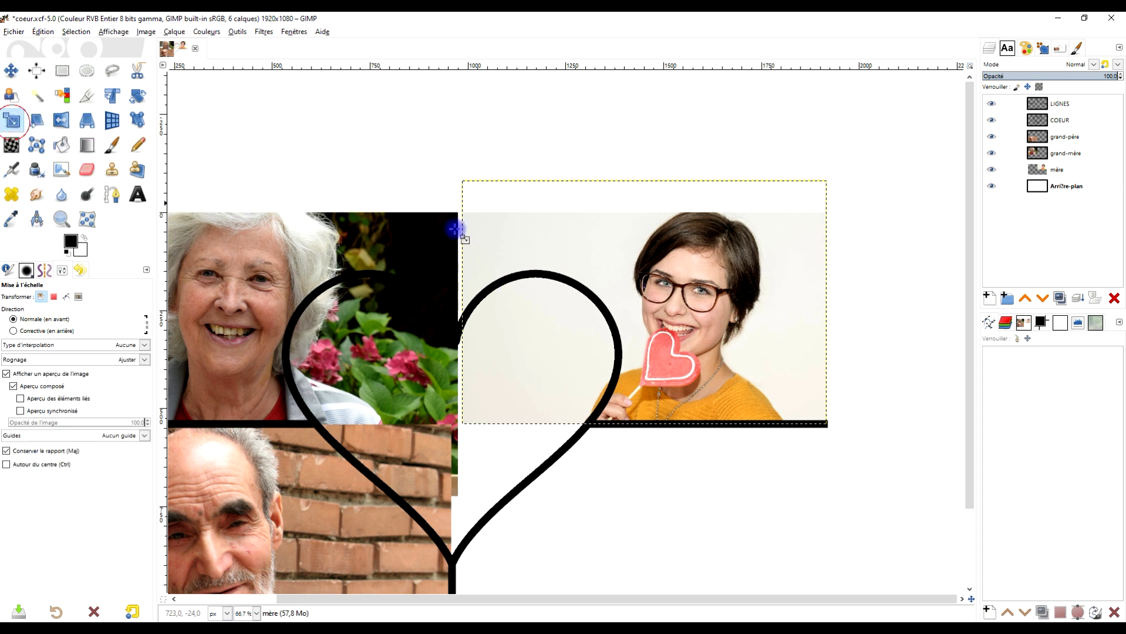
left_click(713, 302)
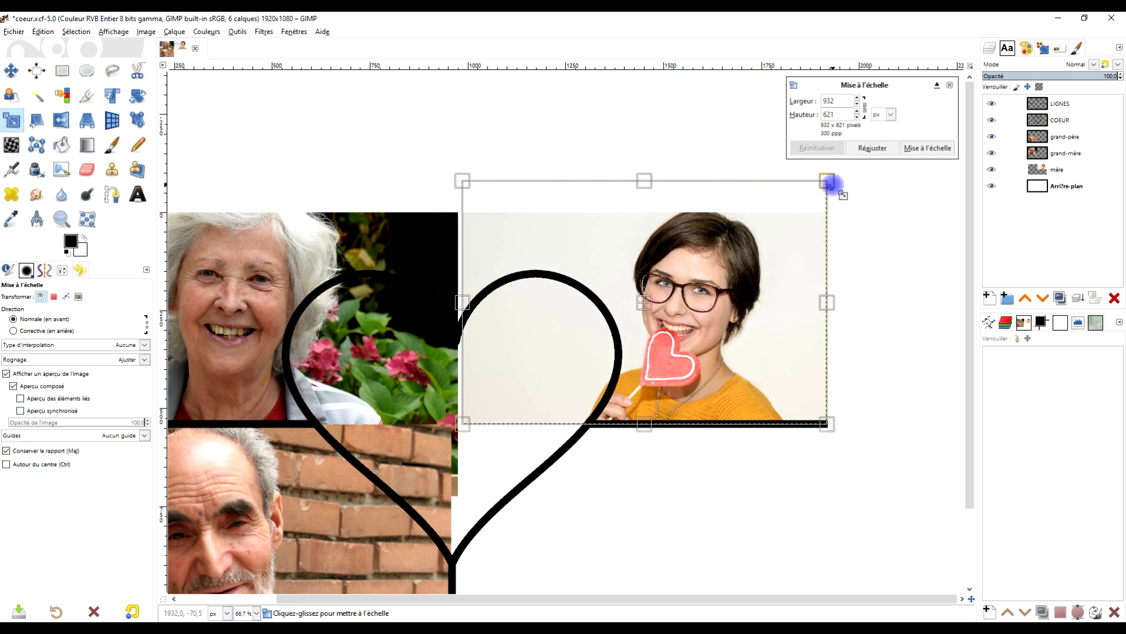
left_click(922, 149)
Scale mère to 949 × 633 px, shifted left so it spans from the grandmother's photo to the canvas's right edge.
scroll(622, 320, "left", 3)
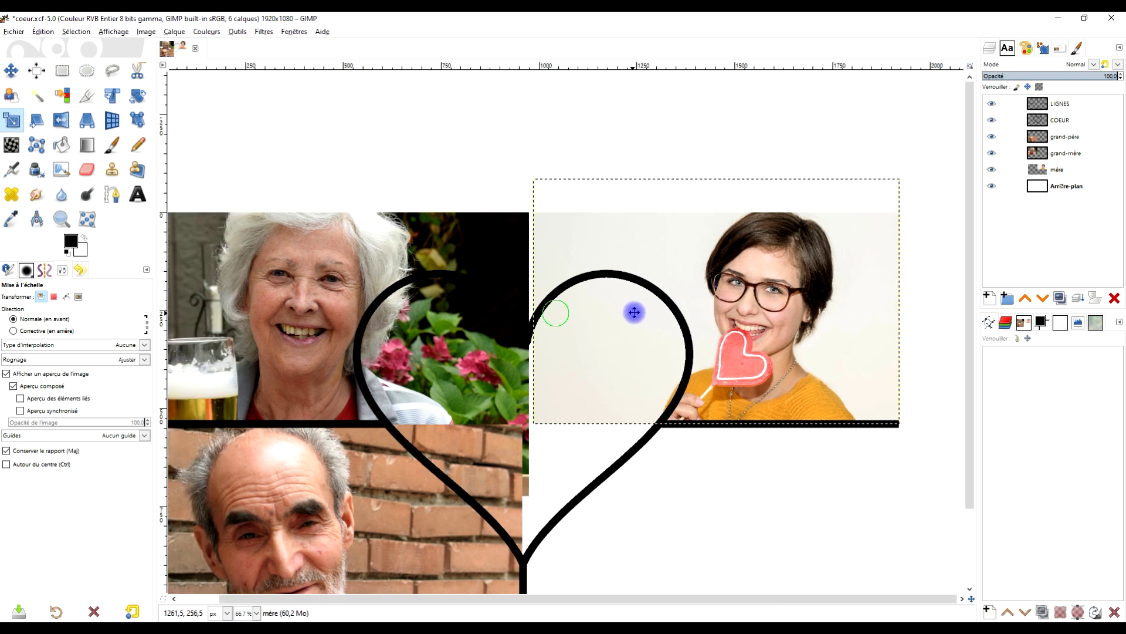
scroll(694, 314, "up", 1)
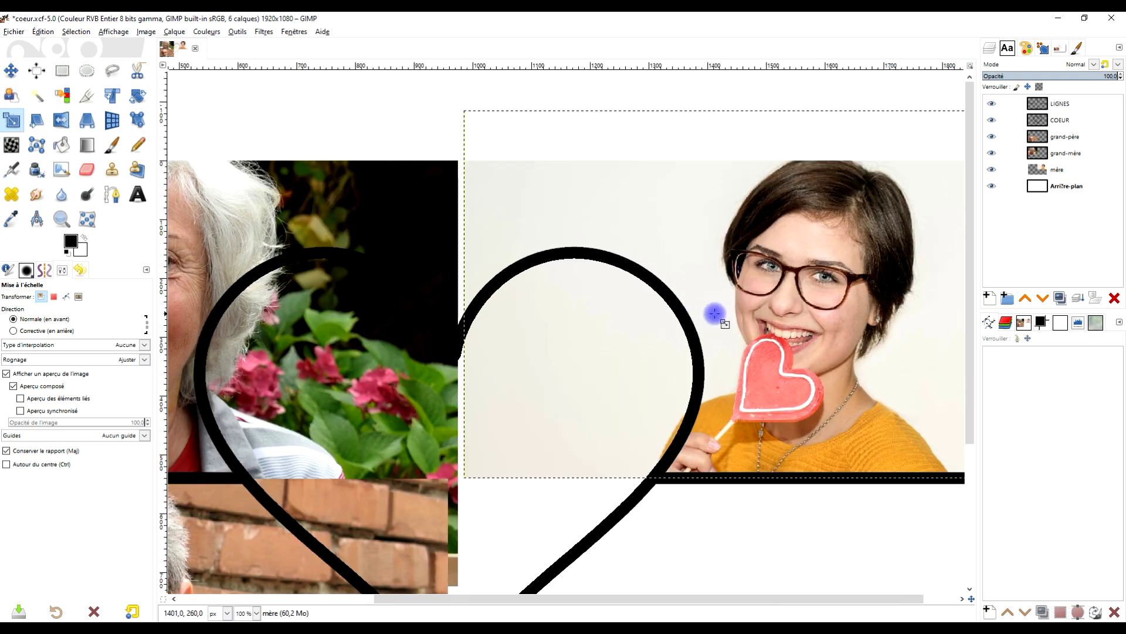
left_click(799, 294)
left_click_drag(738, 297, 732, 298)
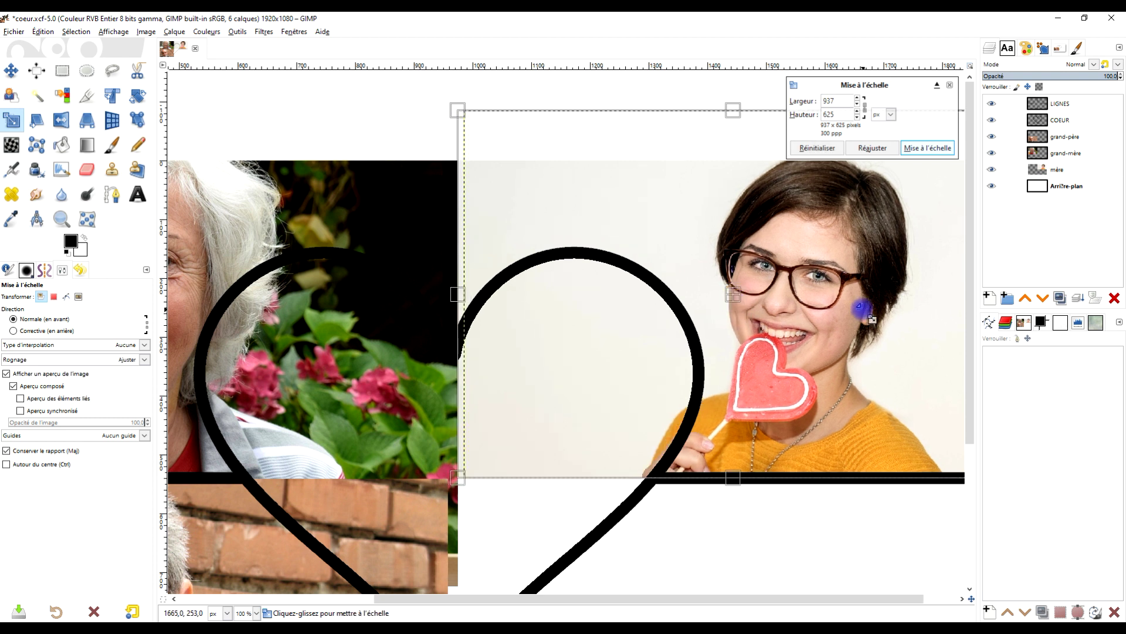
scroll(863, 307, "right", 5)
scroll(862, 307, "up", 2)
scroll(888, 247, "right", 2)
scroll(888, 246, "up", 1)
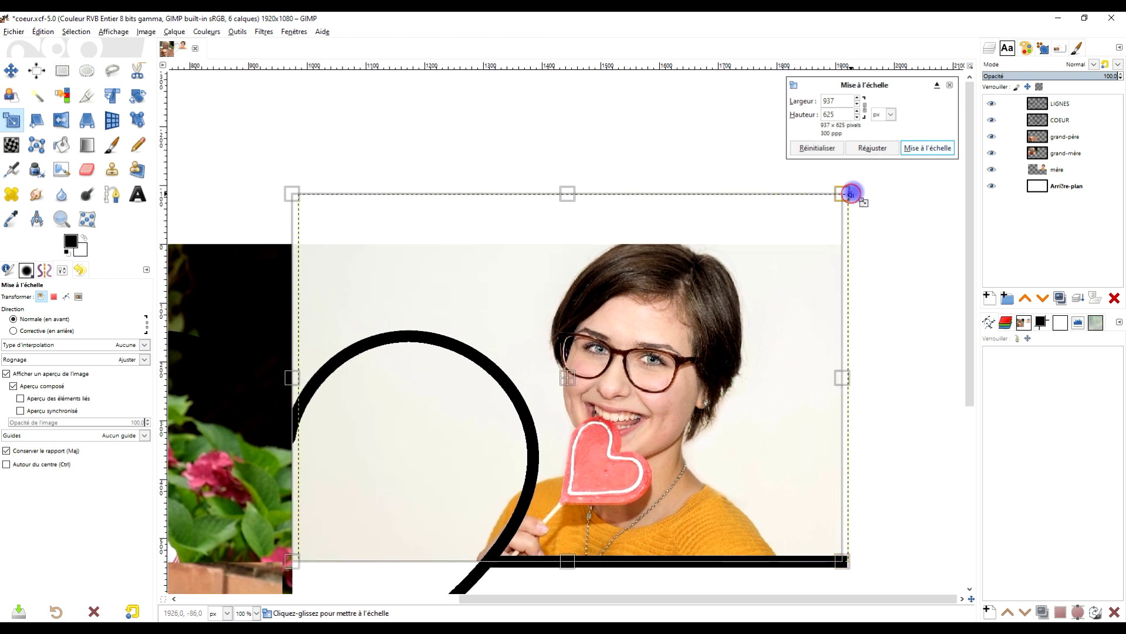
left_click_drag(851, 194, 858, 191)
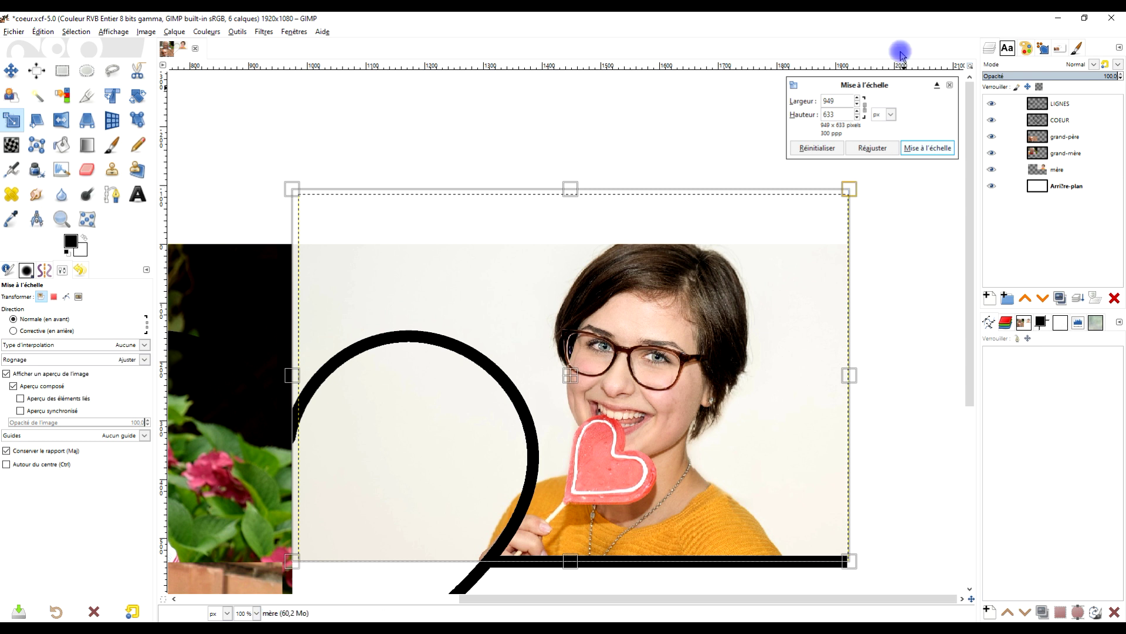
left_click(928, 148)
scroll(639, 322, "down", 2)
scroll(639, 322, "left", 1)
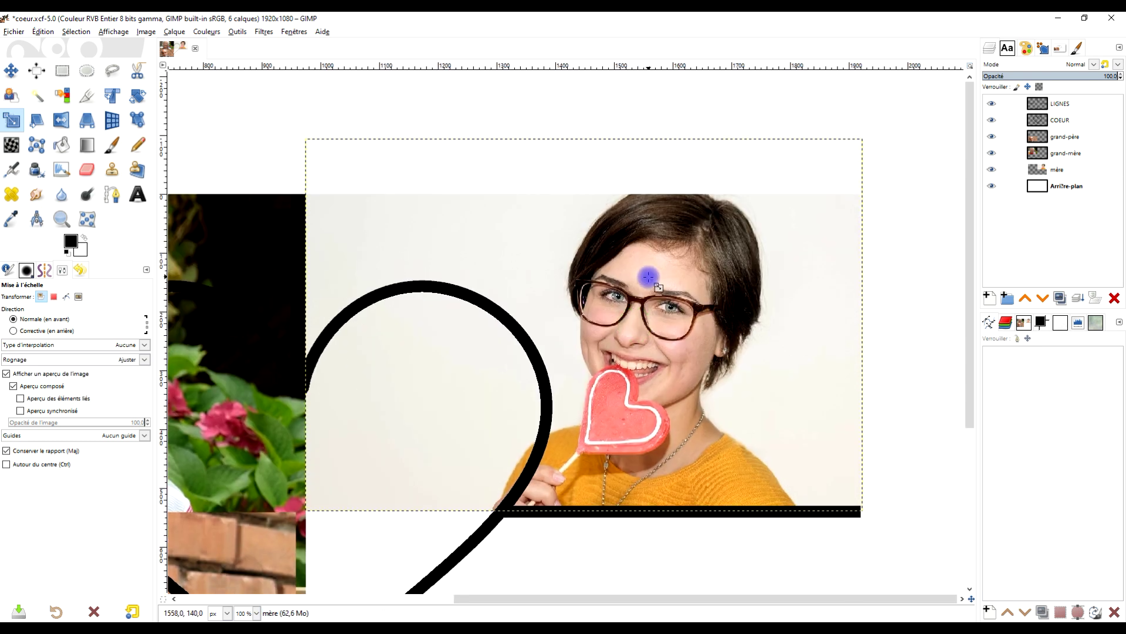
scroll(425, 289, "up", 4)
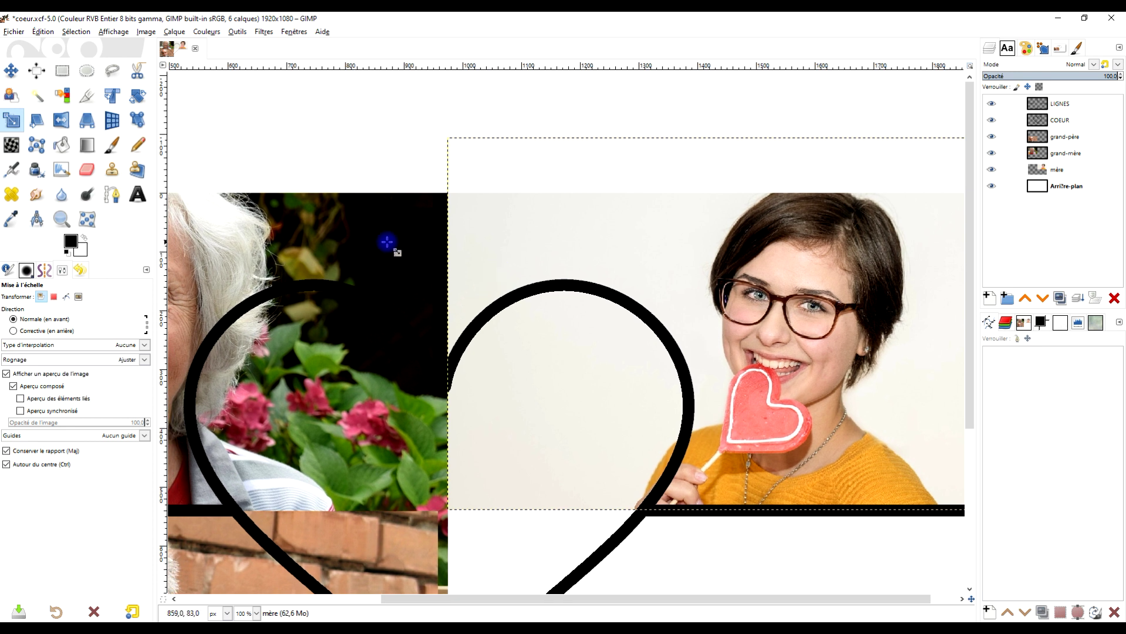
scroll(449, 233, "down", 5)
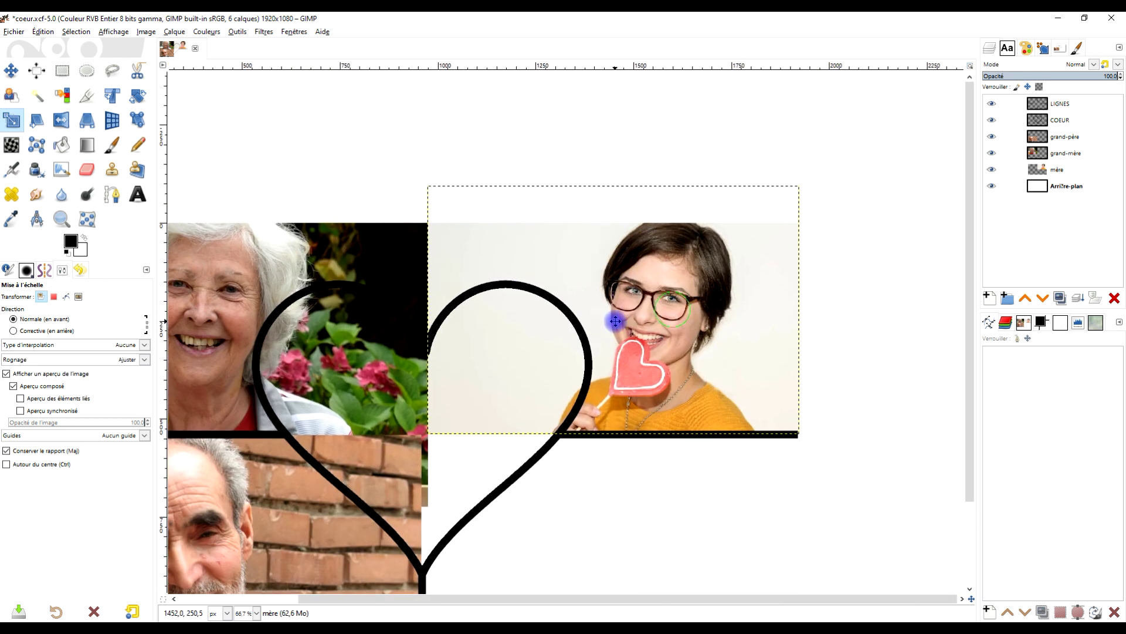
Crop the mère layer to the upper-right section of the canvas, about 948 × 540 px.
scroll(651, 318, "up", 1)
scroll(660, 330, "right", 1)
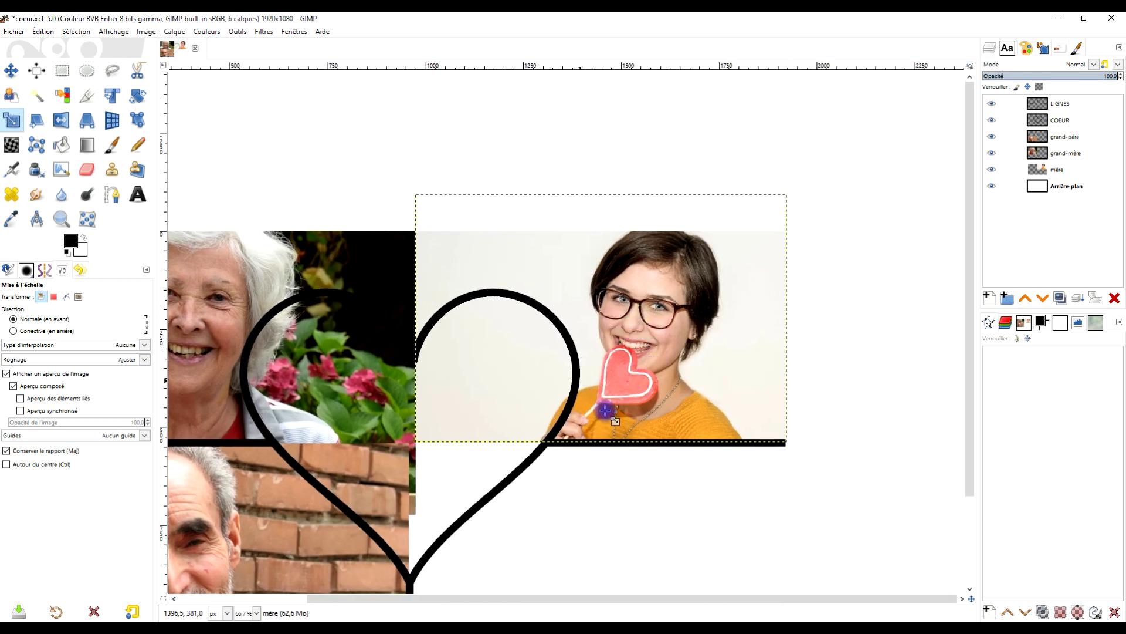
left_click(89, 101)
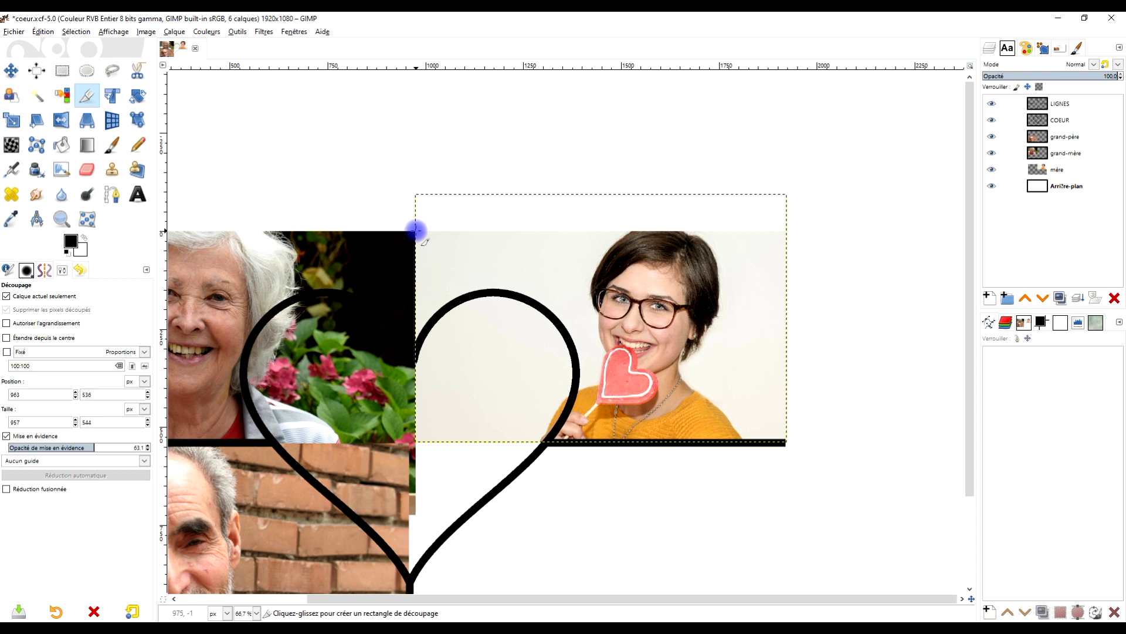
left_click_drag(415, 230, 786, 444)
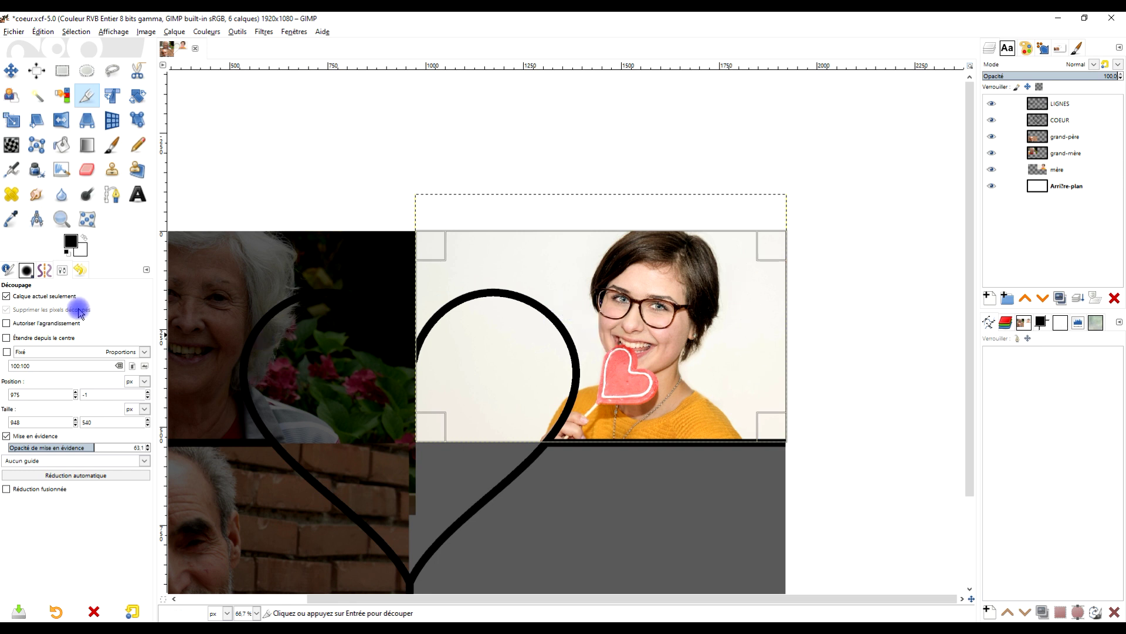
left_click(614, 328)
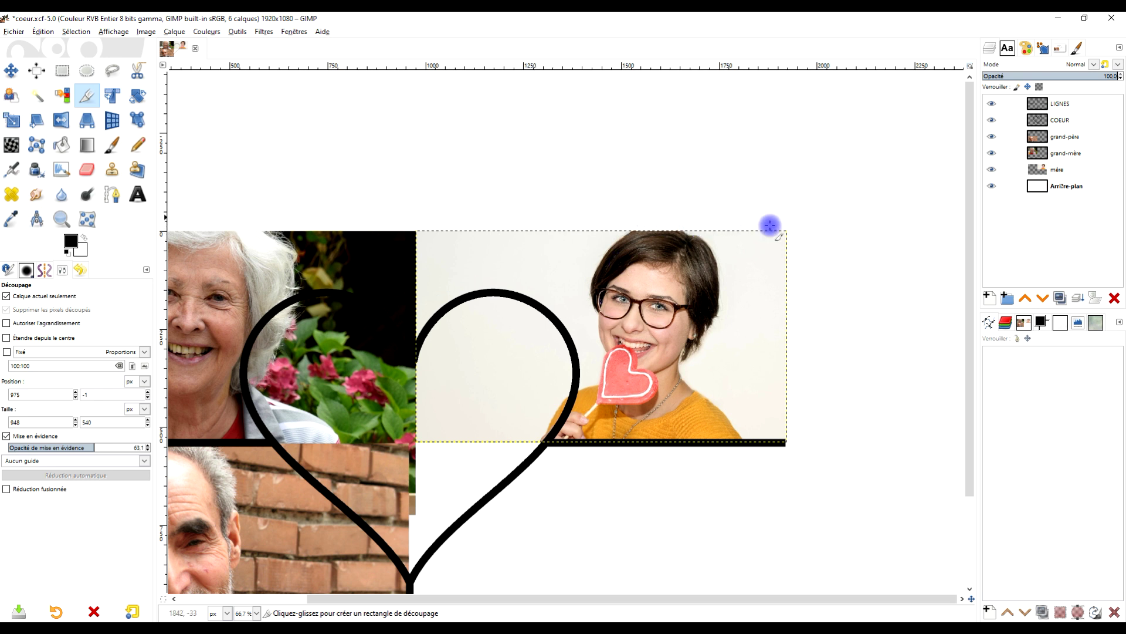
Make Arrière-plan the active layer, then switch to the browser and copy the full-size Pixabay photo of the man at the pool.
left_click_drag(695, 360, 767, 279)
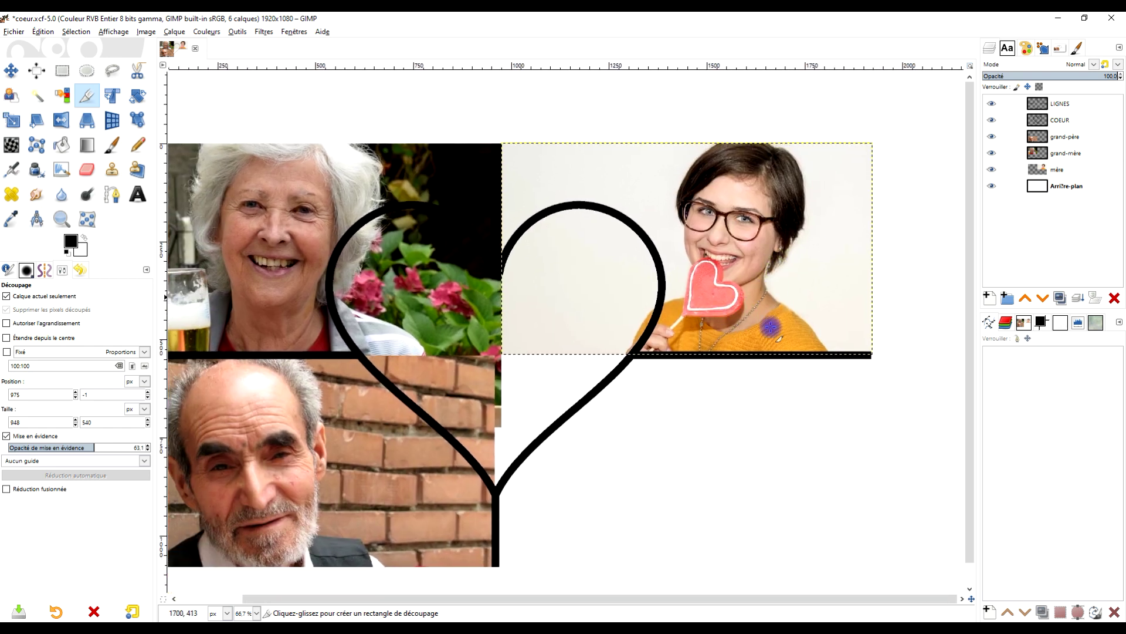
left_click_drag(752, 355, 772, 288)
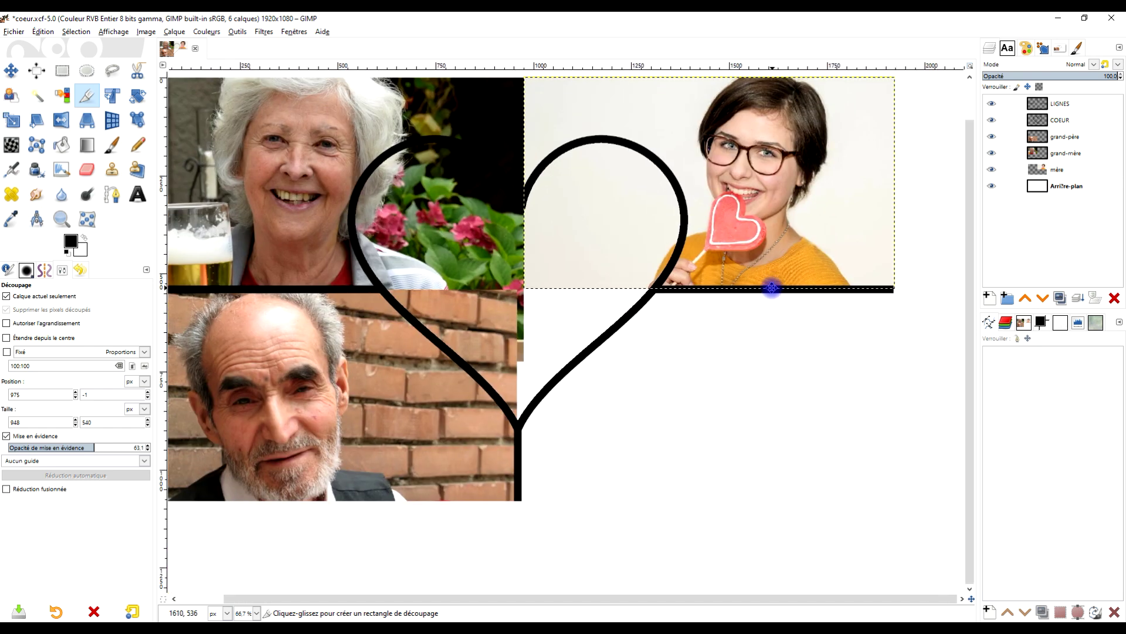
left_click(1079, 186)
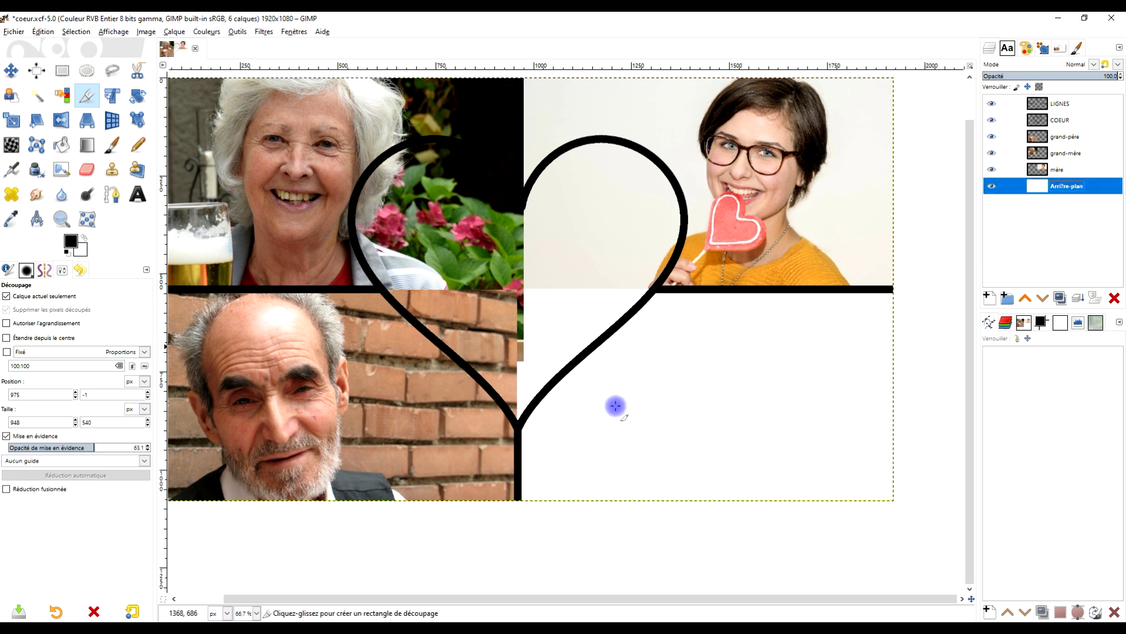
key("alt+Tab")
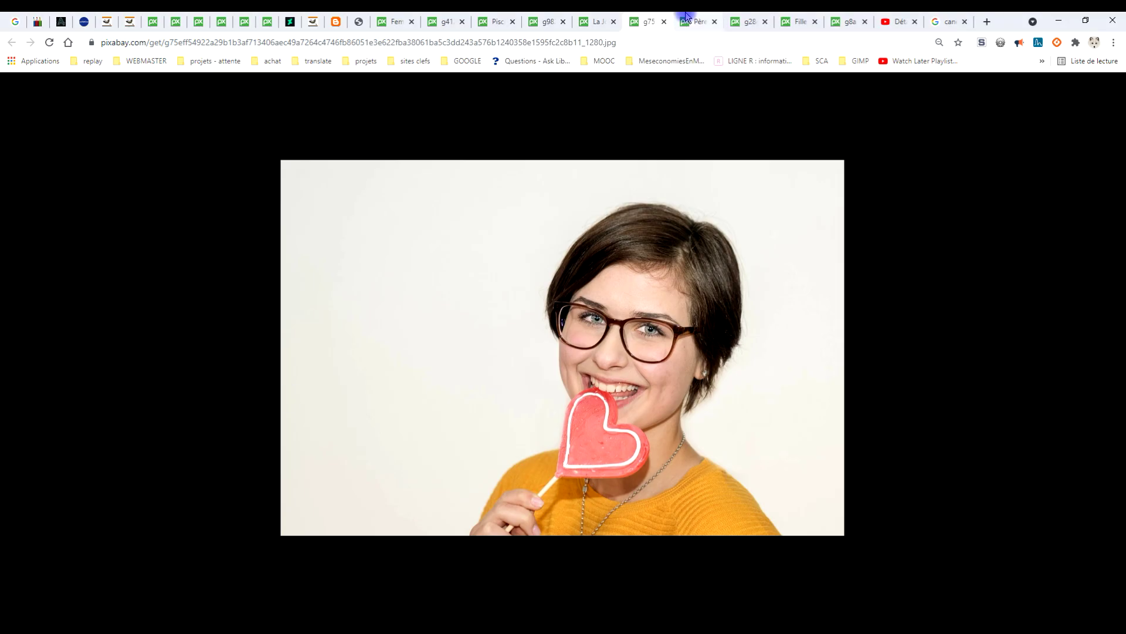
left_click(702, 30)
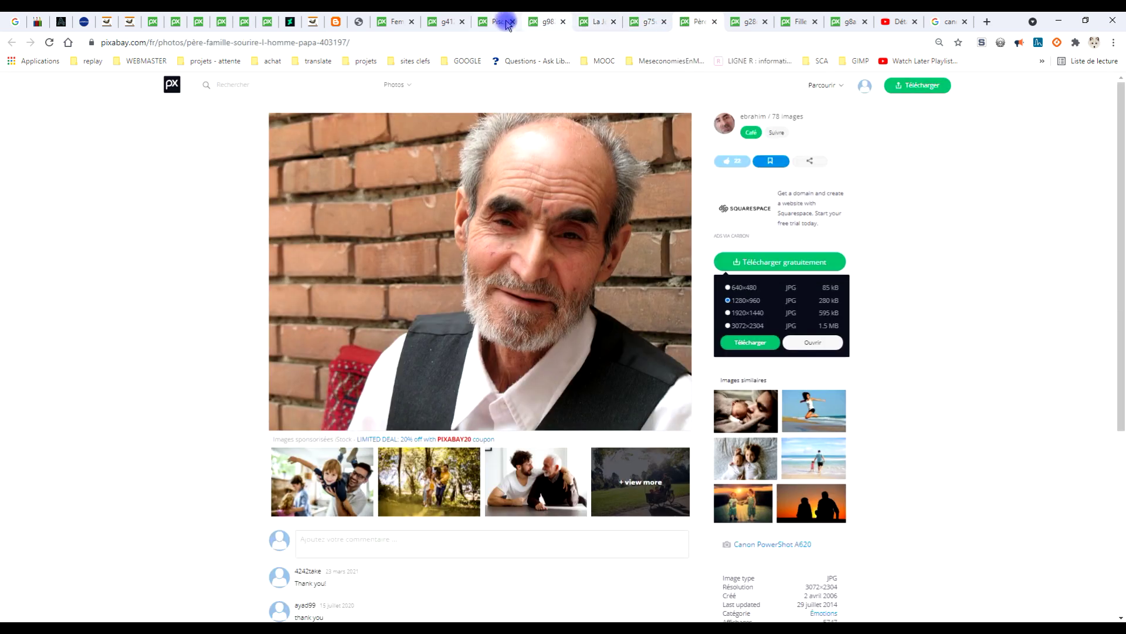
left_click(500, 27)
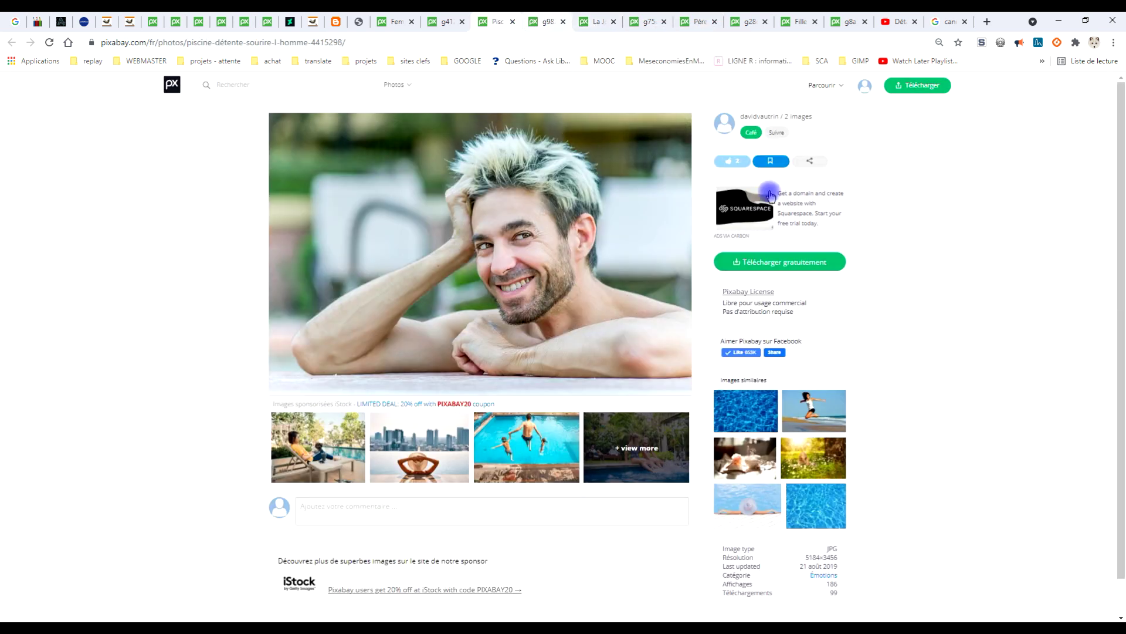
left_click(785, 266)
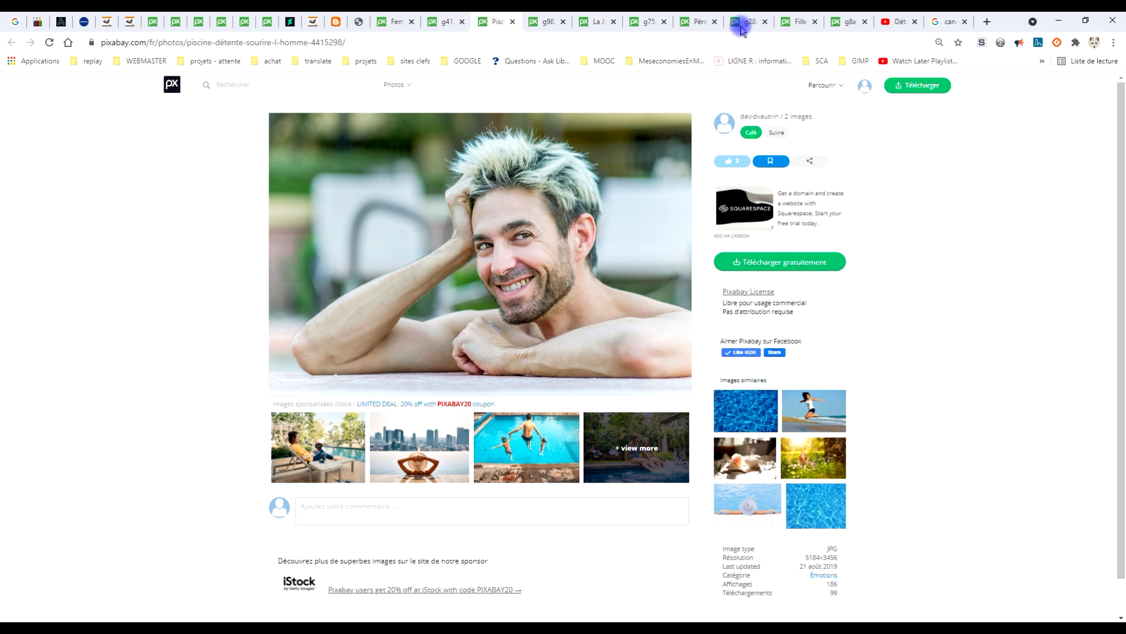
left_click(544, 27)
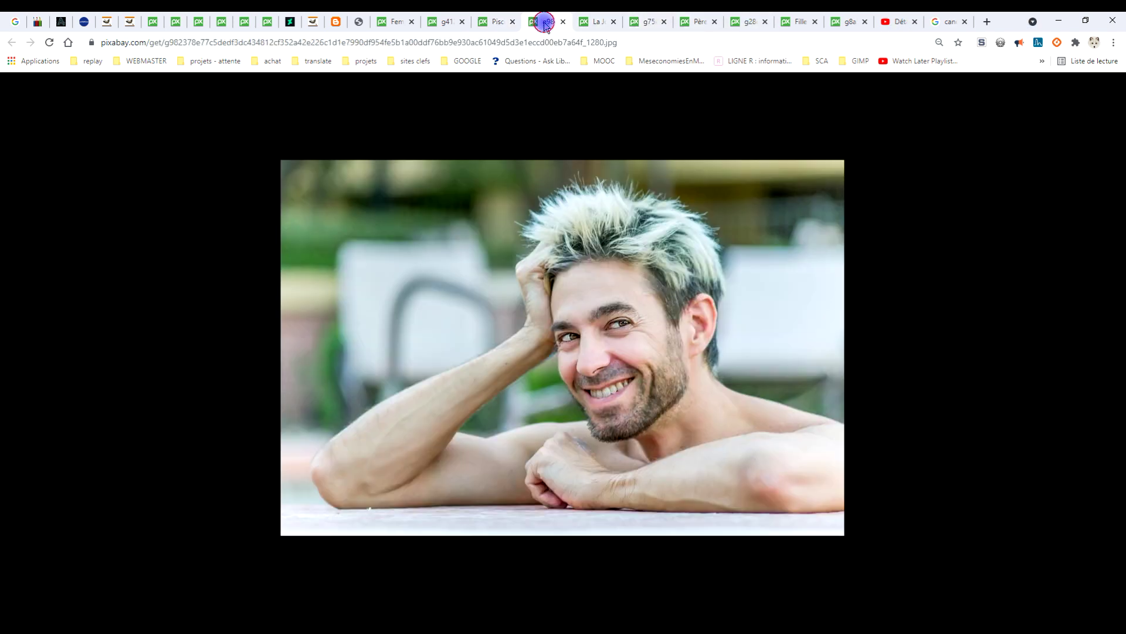
right_click(508, 253)
left_click(534, 287)
Switch back to GIMP, paste the copied photo as a new layer above Arrière-plan, and move it over the lower-right section.
left_click(187, 620)
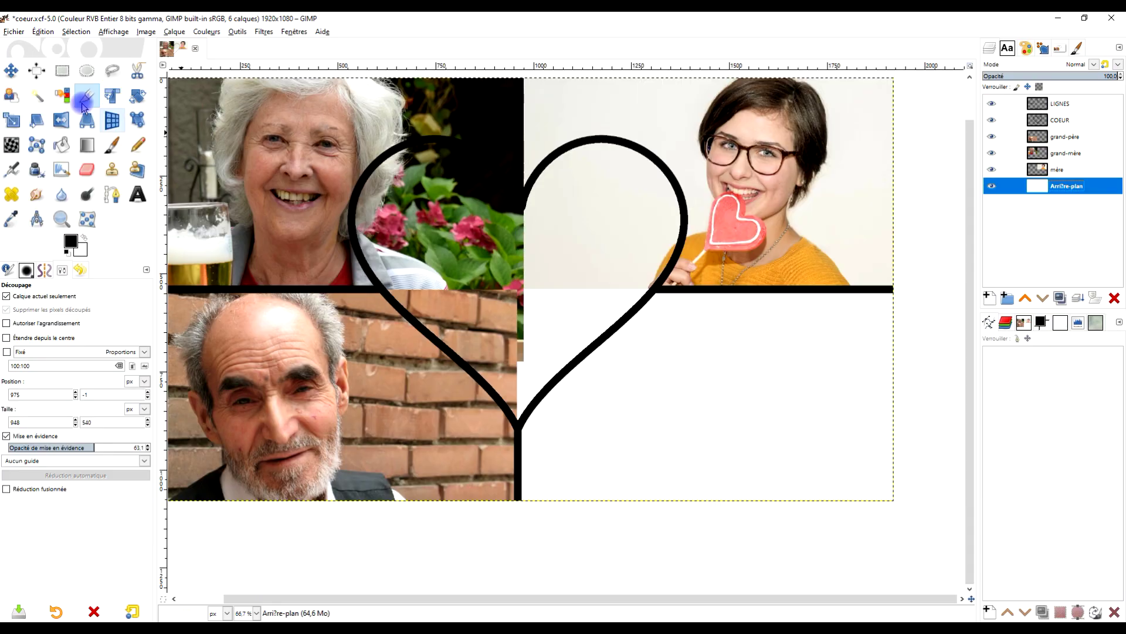
left_click(54, 31)
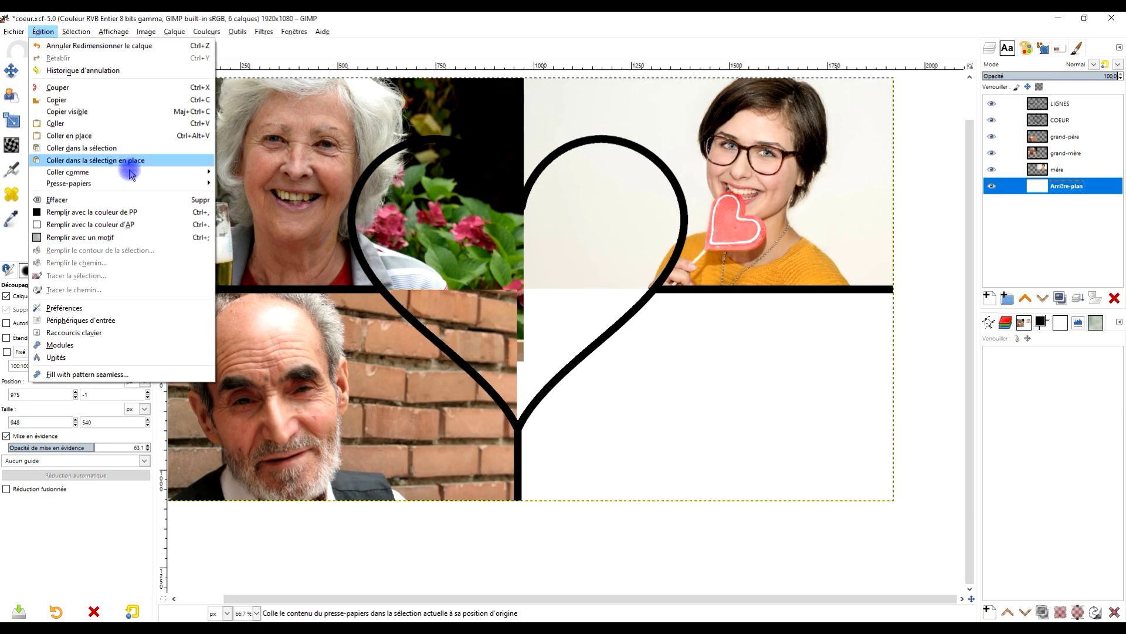
mouse_move(130, 175)
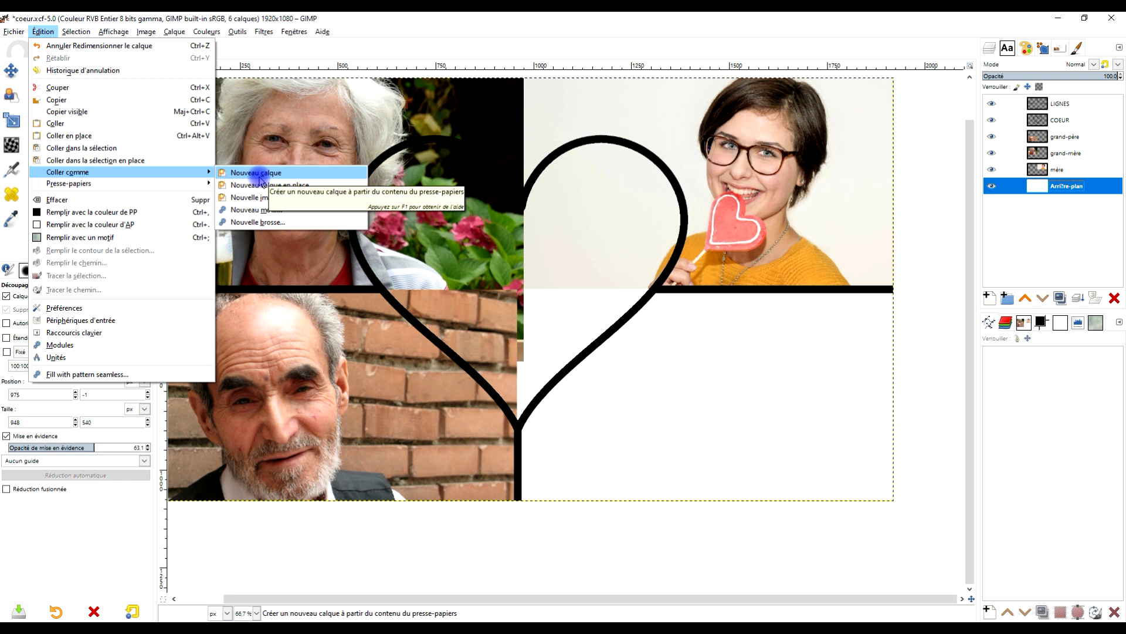
left_click(258, 176)
scroll(606, 264, "right", 3)
left_click(12, 71)
left_click_drag(564, 322, 684, 473)
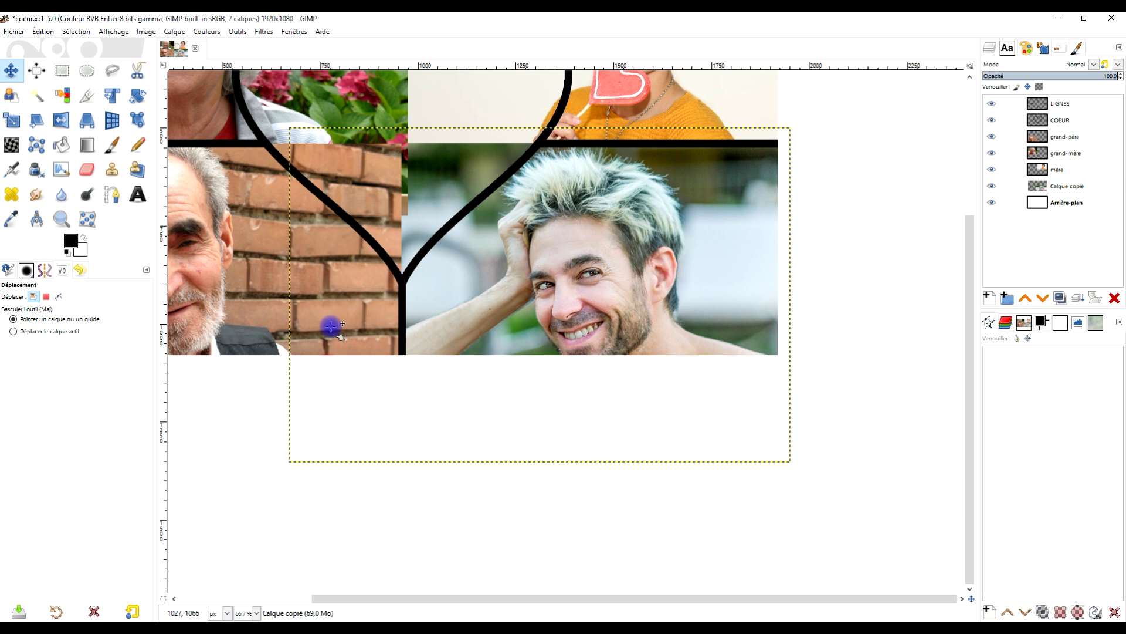
Scale the pasted pool photo proportionally to about 949 × 632 px, positioning it over the lower-right section.
left_click(10, 120)
left_click(566, 298)
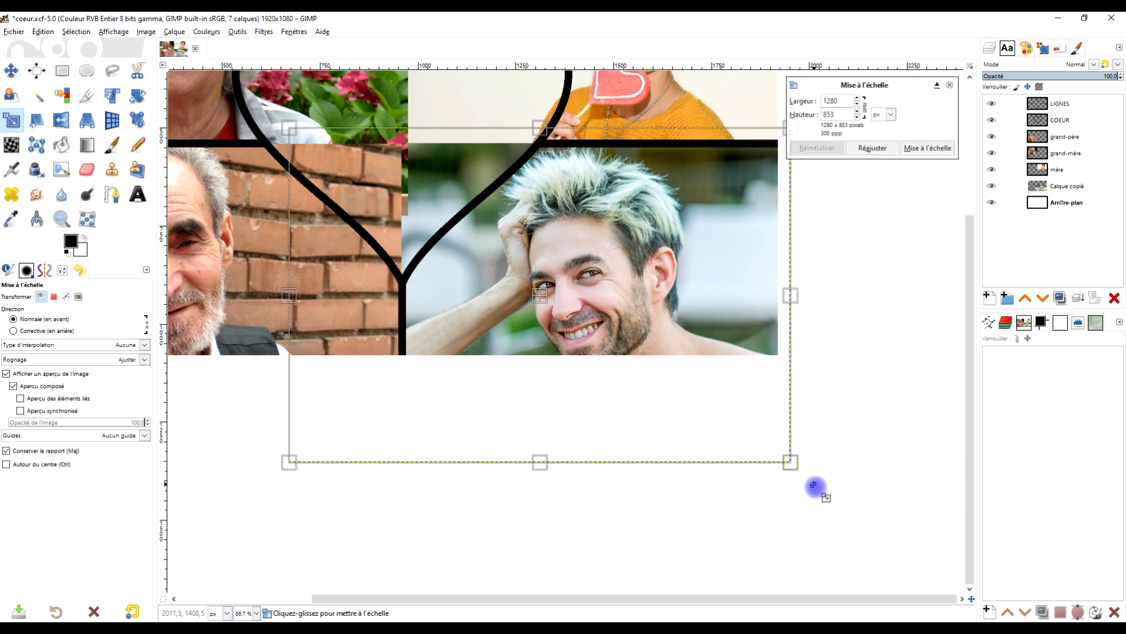
left_click_drag(796, 467, 674, 372)
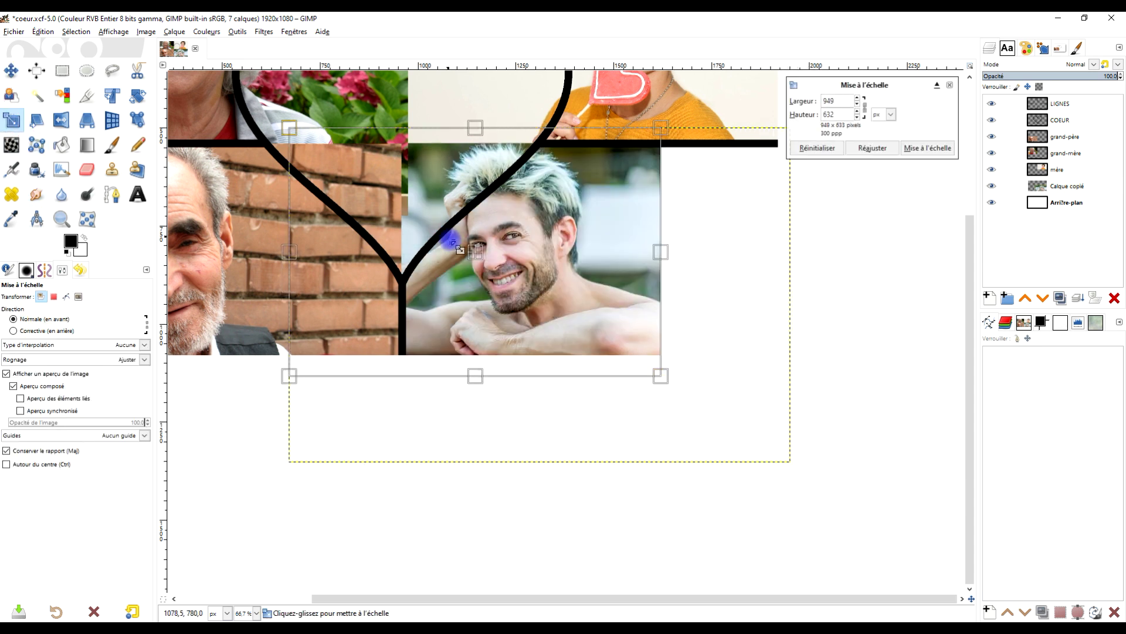
left_click_drag(479, 259, 599, 275)
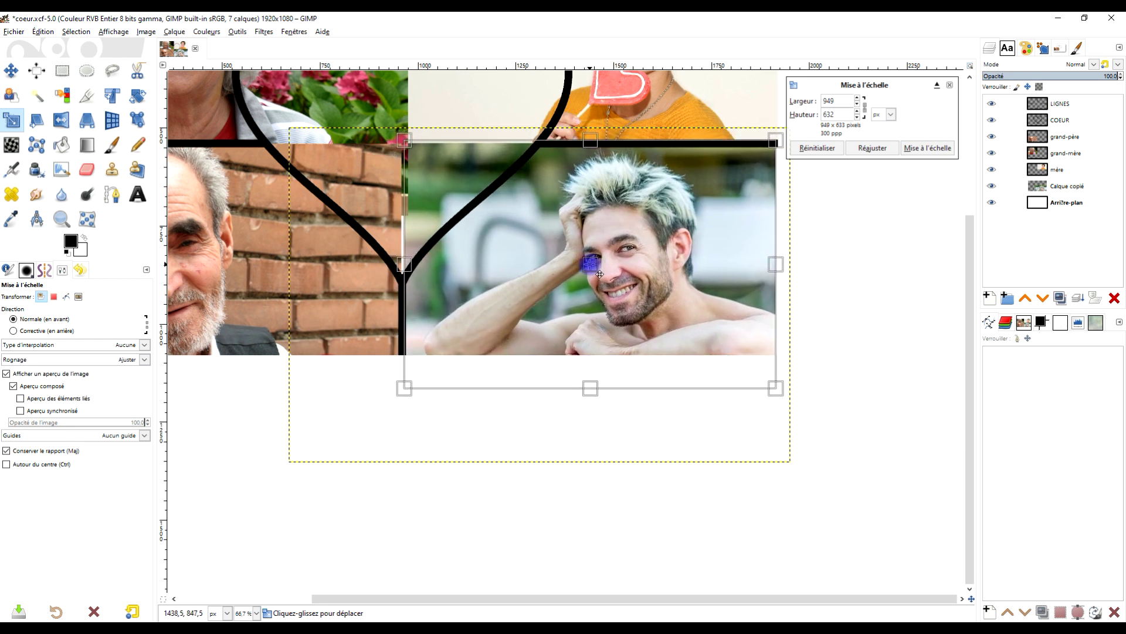
left_click(915, 148)
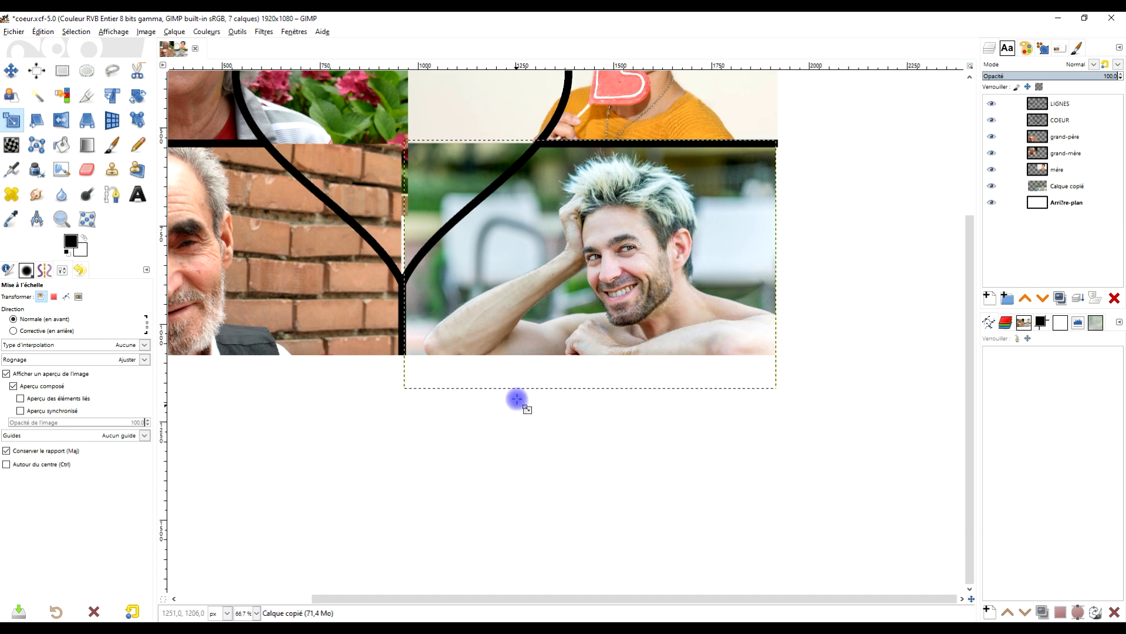
left_click(61, 72)
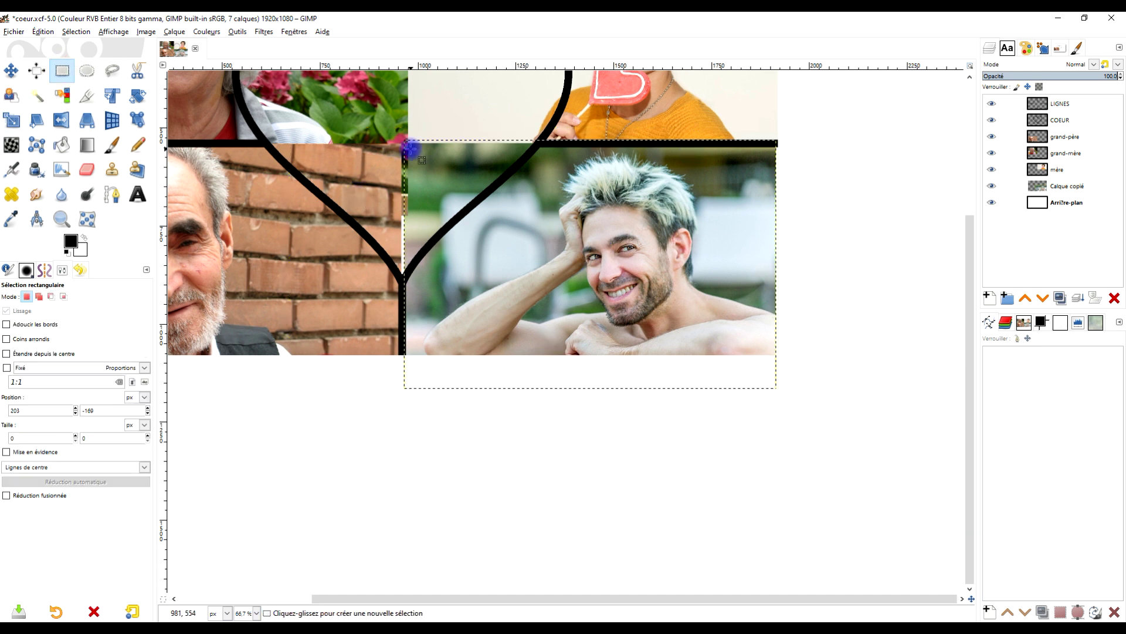
left_click_drag(402, 141, 776, 355)
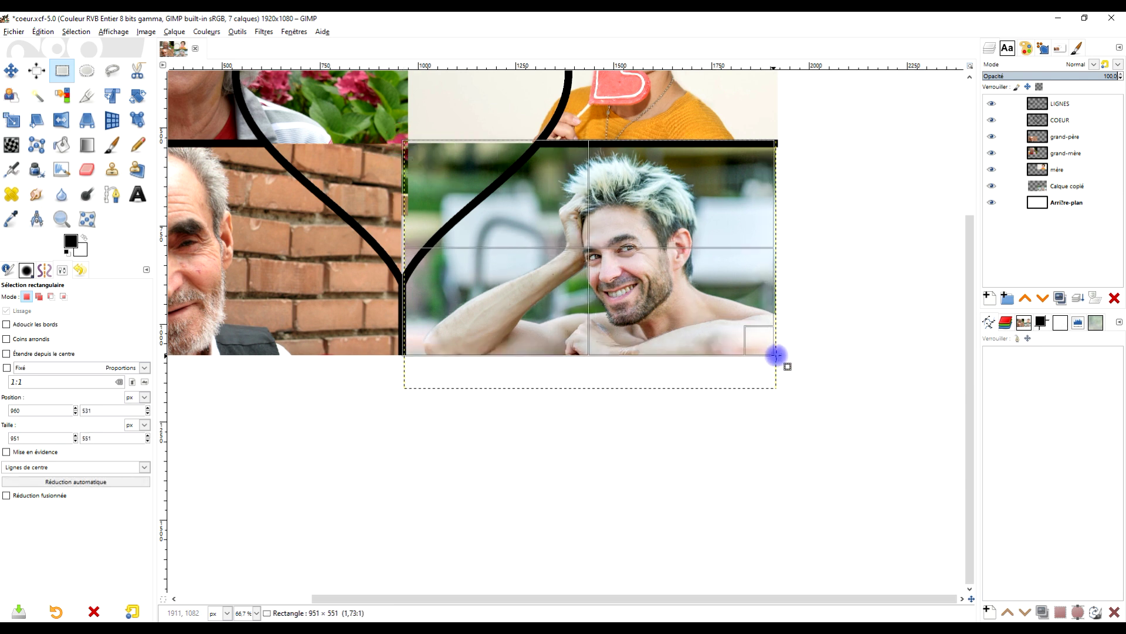
left_click(848, 232)
Nudge the pool photo layer slightly right and up, and scale it to 965 × 644 px so it covers the lower-right section.
key("m")
left_click_drag(528, 260, 536, 255)
key("shift+s")
left_click(551, 263)
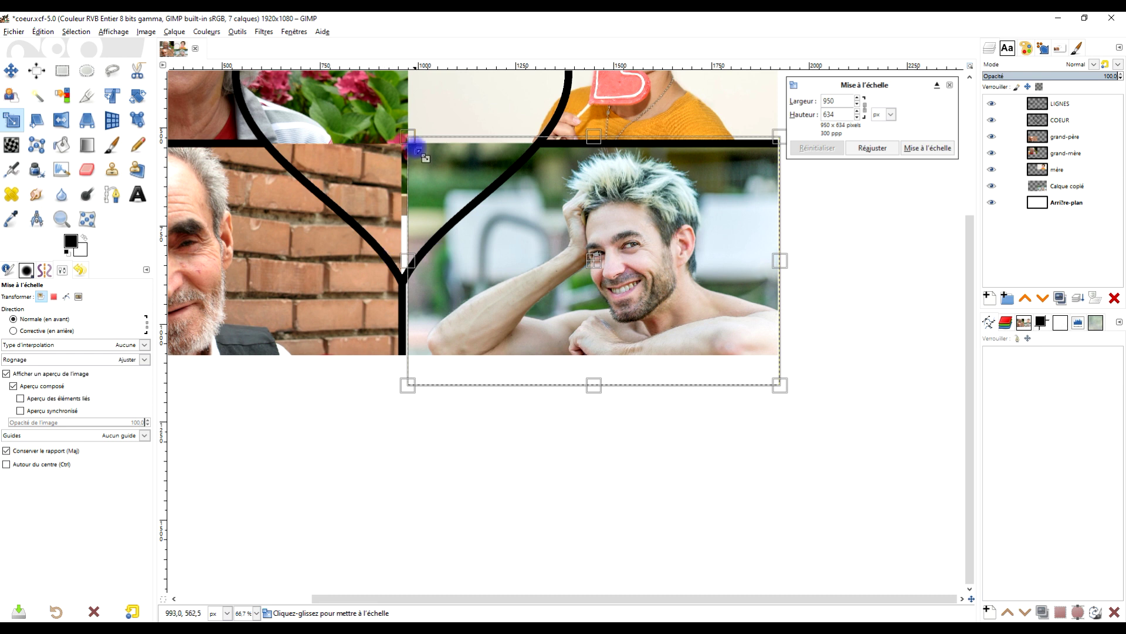
left_click_drag(404, 137, 399, 132)
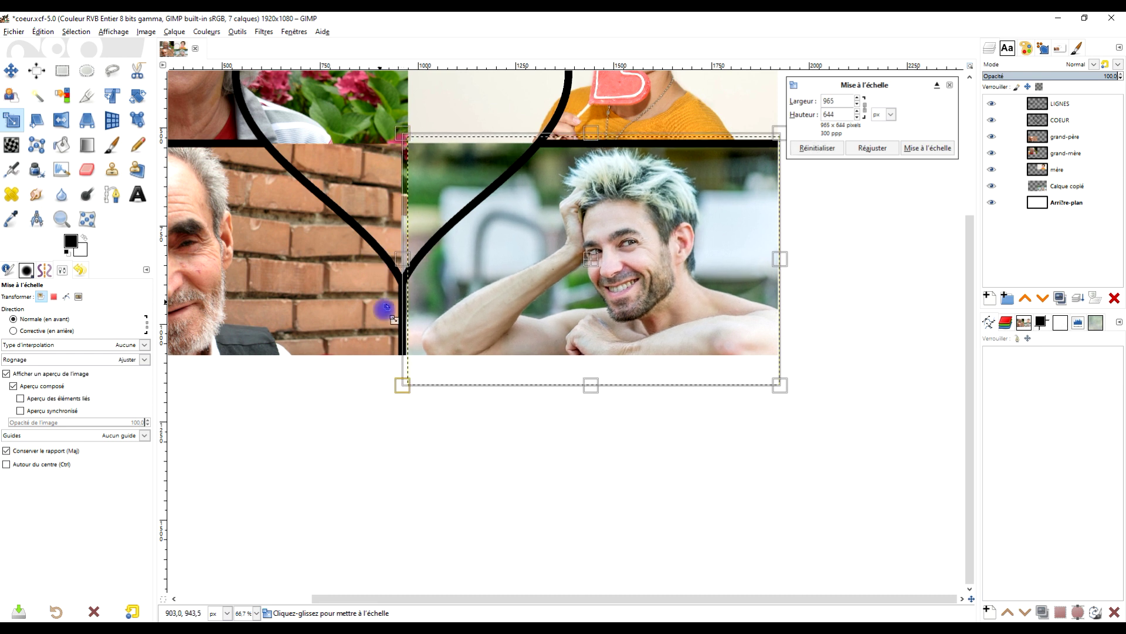
left_click(928, 148)
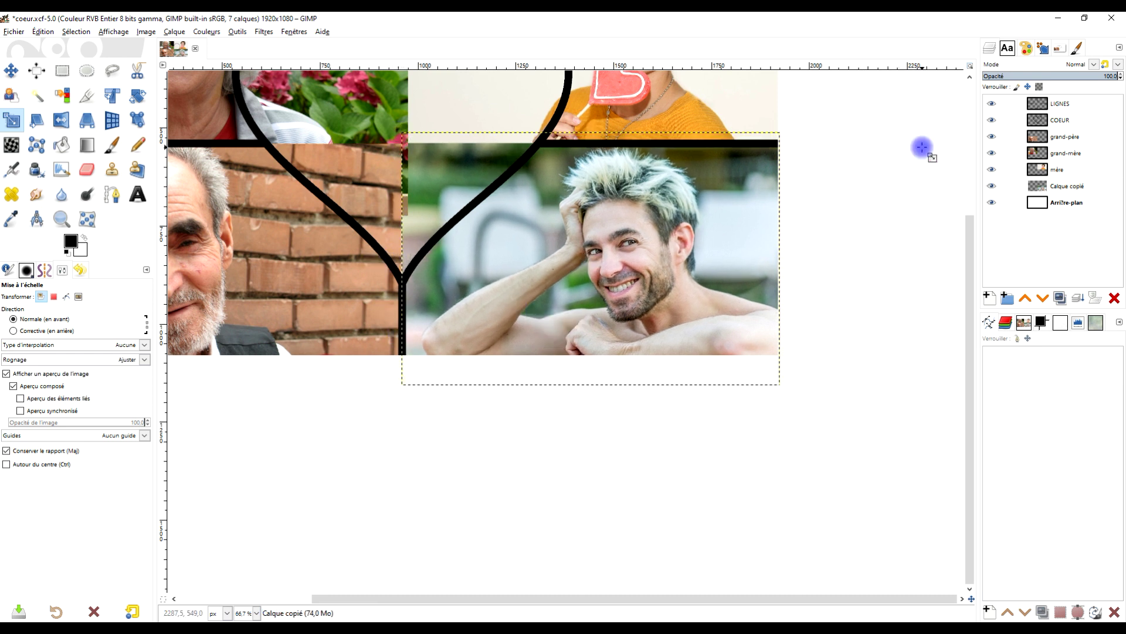
Crop the pool photo layer to a rectangular selection of about 956 × 546 px around the lower-right section.
left_click(69, 80)
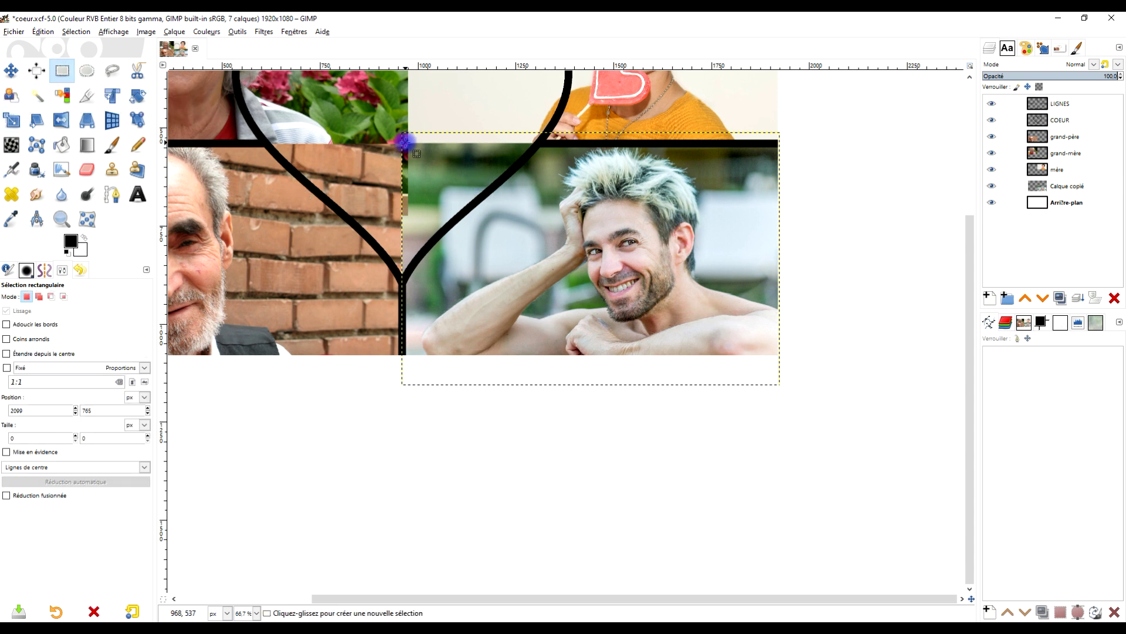
left_click_drag(404, 144, 779, 358)
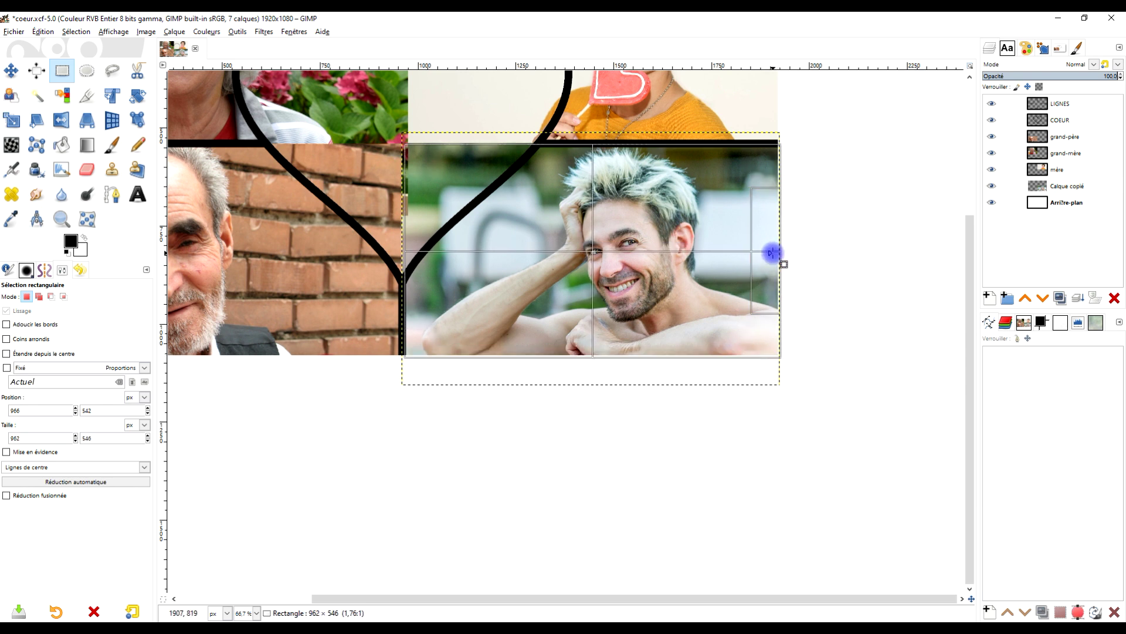
left_click(182, 32)
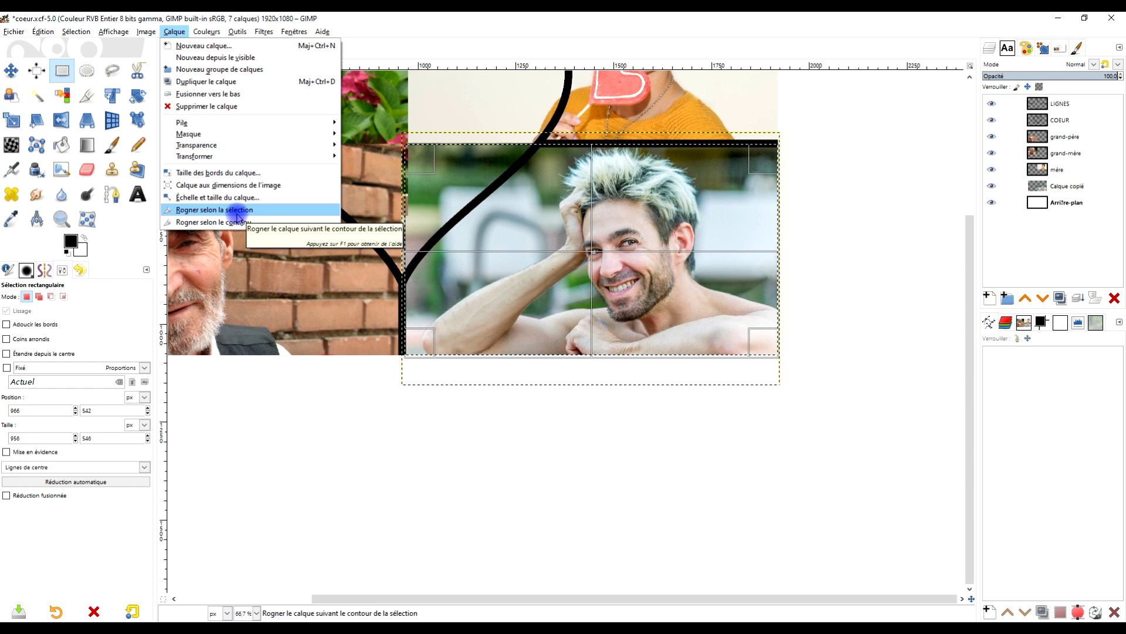
left_click(237, 213)
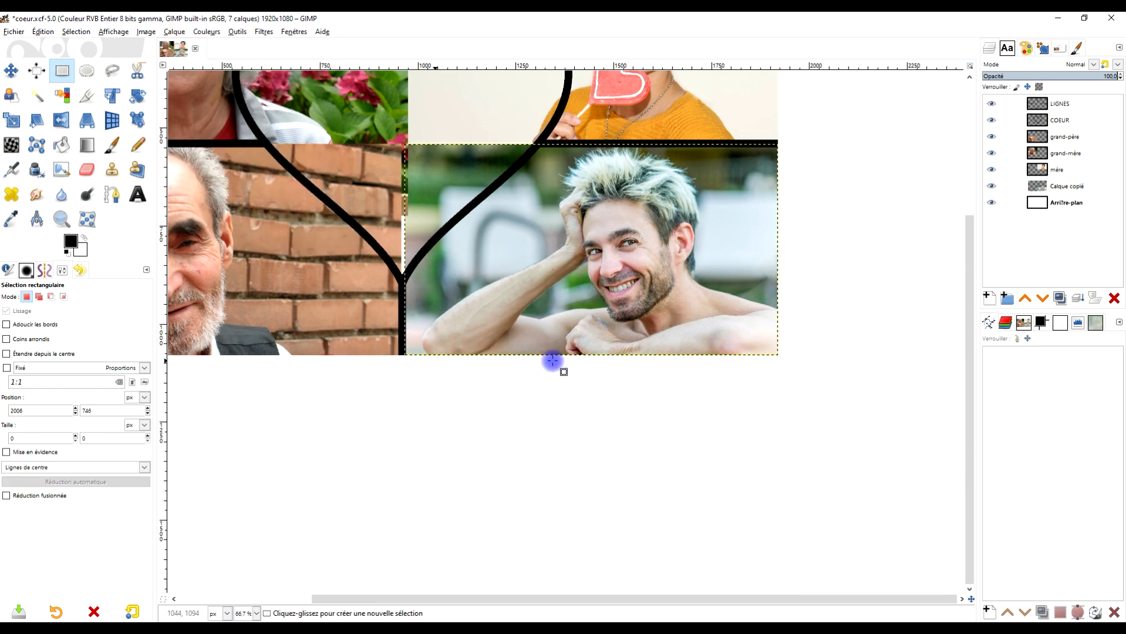
Rename the pasted layer with the man at the pool père.
left_click_drag(802, 174, 878, 323)
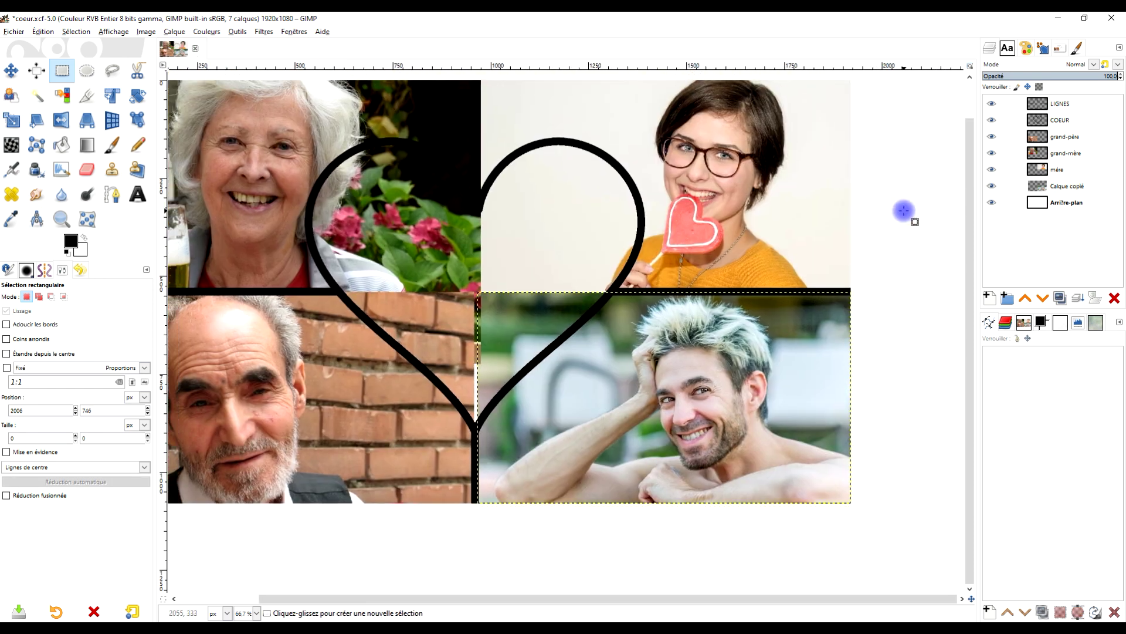
left_click_drag(697, 214, 715, 235)
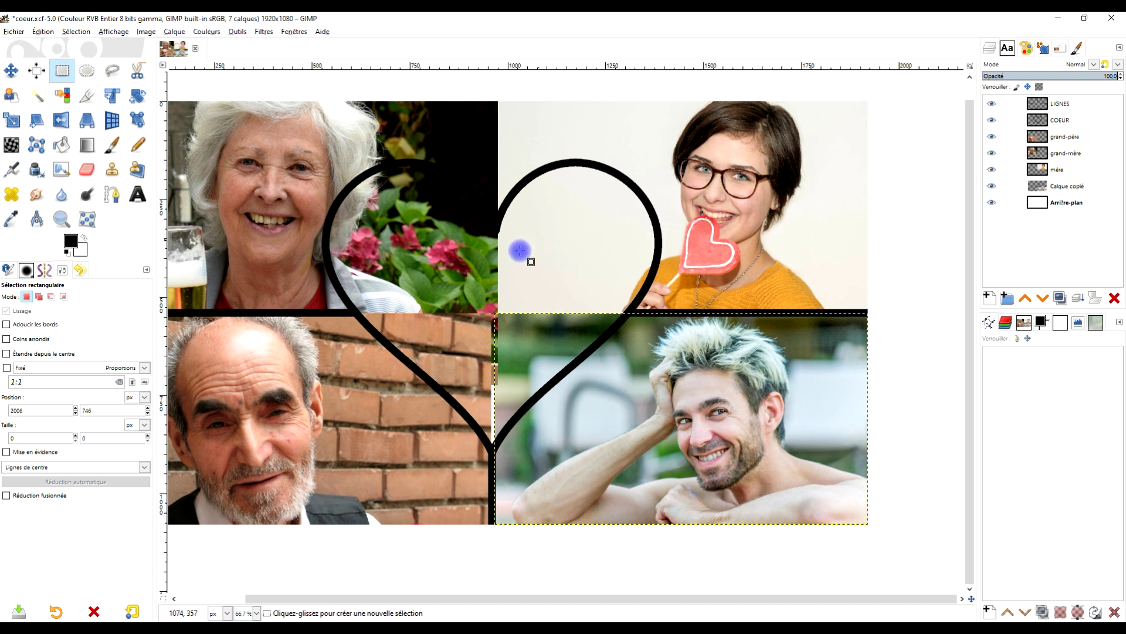
key("shift+j")
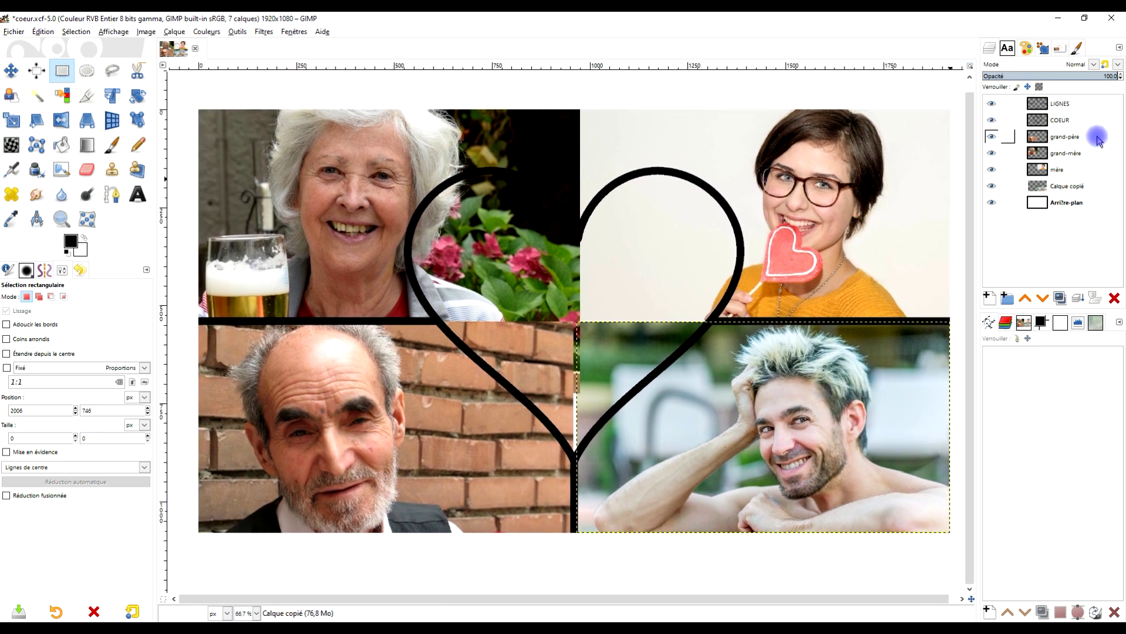
left_click(1067, 136)
double_click(1081, 192)
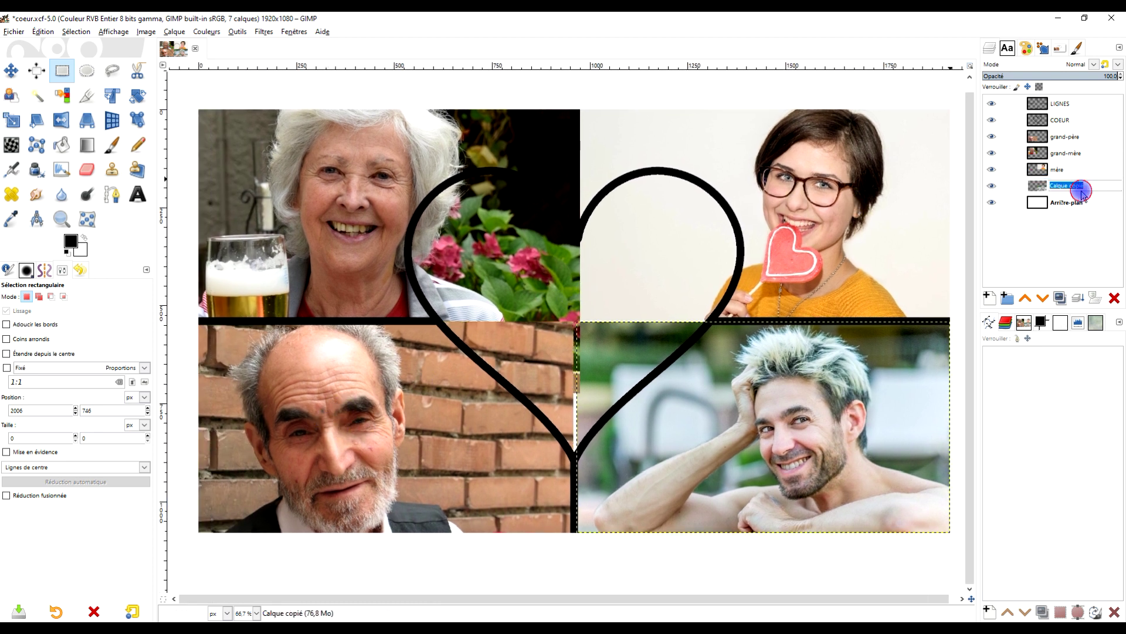
type("pè")
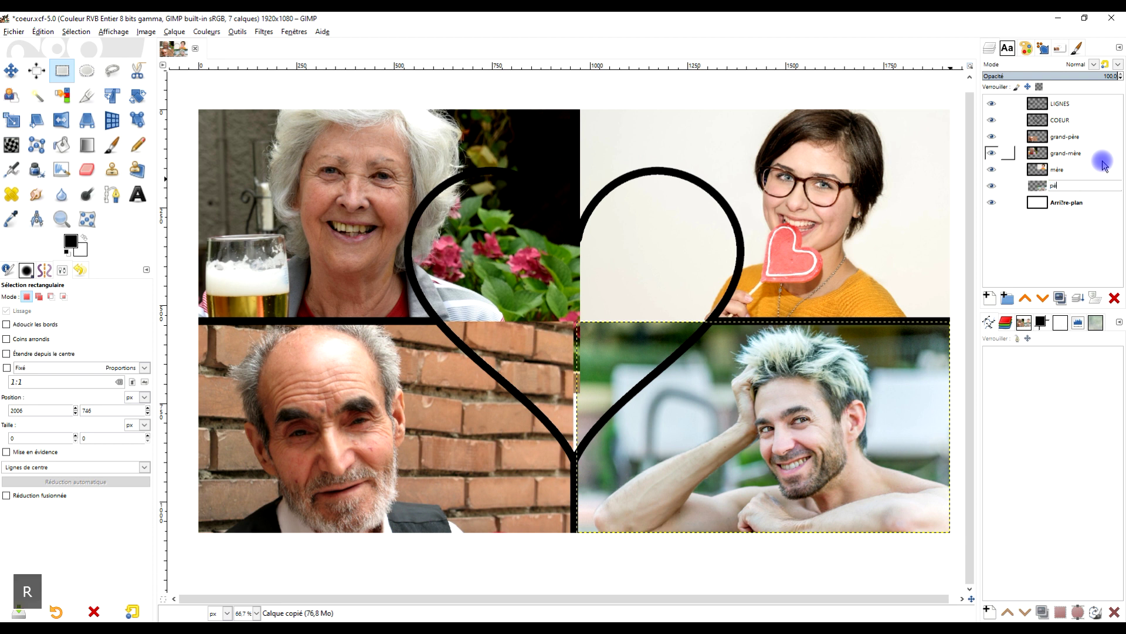
type("re")
key("Return")
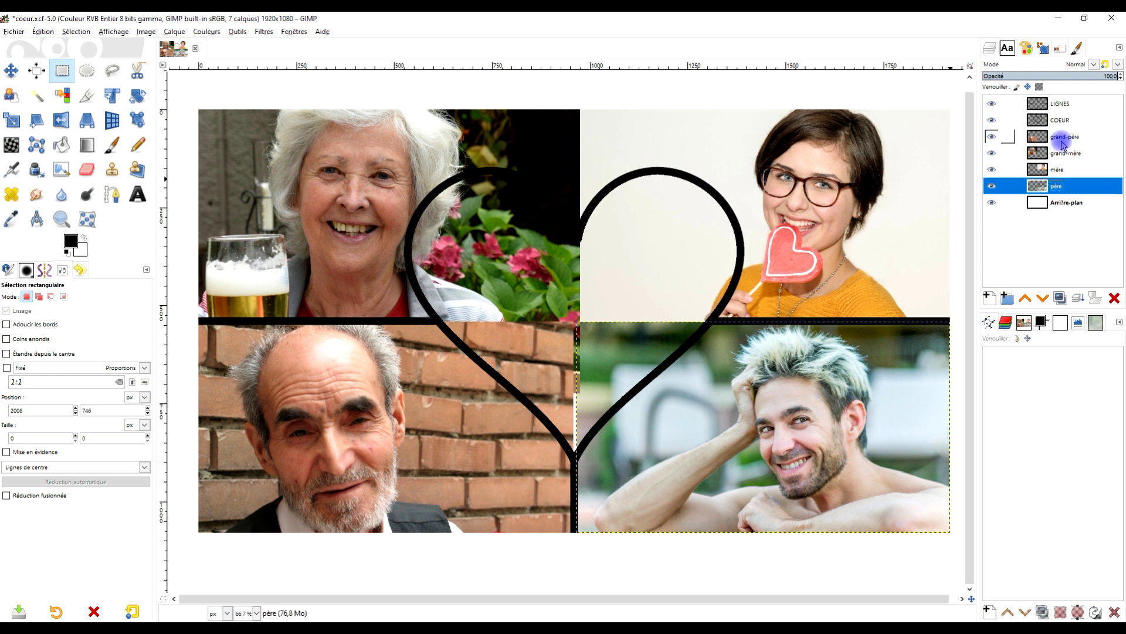
Examine how far the boundaries of the grand-père, grand-mère and mère layers extend around their sections of the collage.
left_click(1033, 136)
scroll(945, 170, "down", 5)
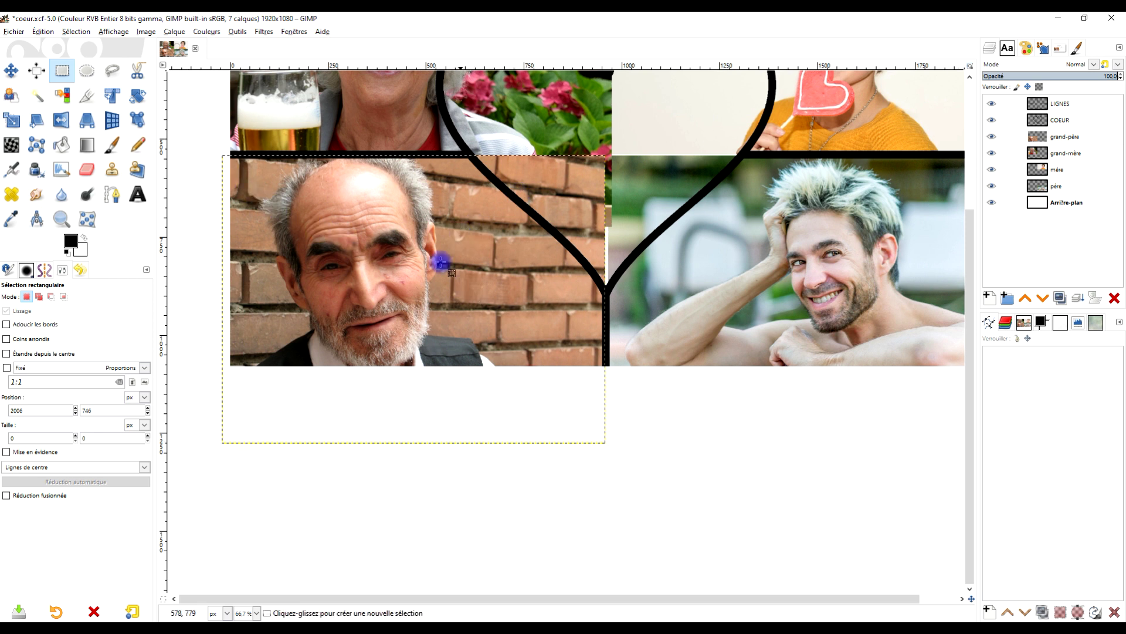
scroll(624, 242, "up", 5)
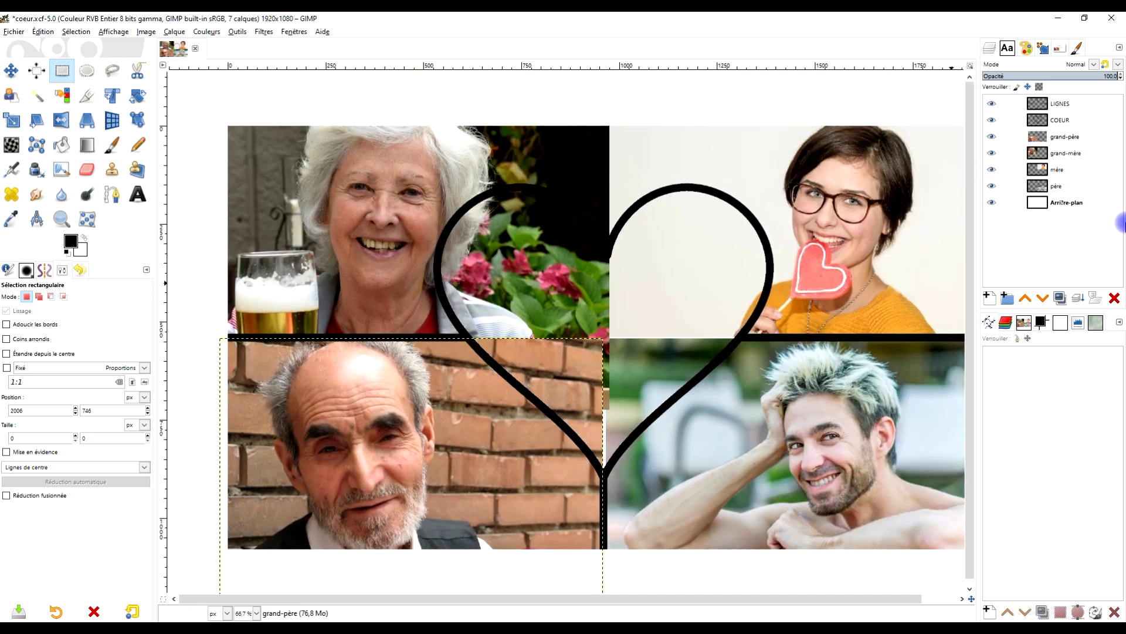
left_click(1070, 152)
left_click_drag(767, 210, 818, 279)
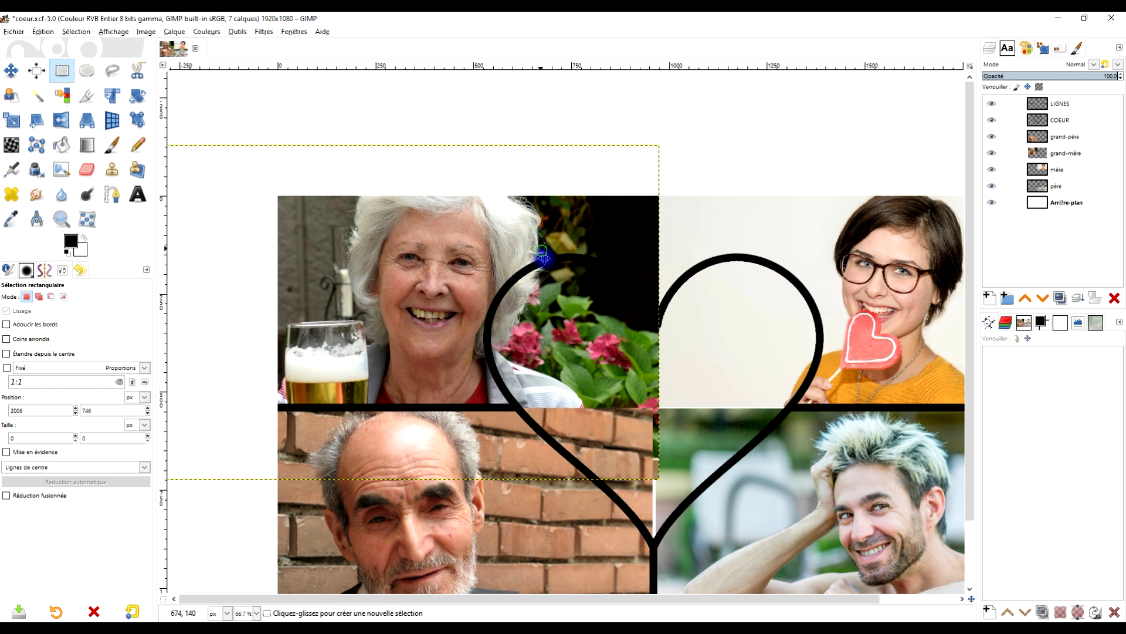
scroll(544, 257, "left", 1)
scroll(544, 257, "up", 1)
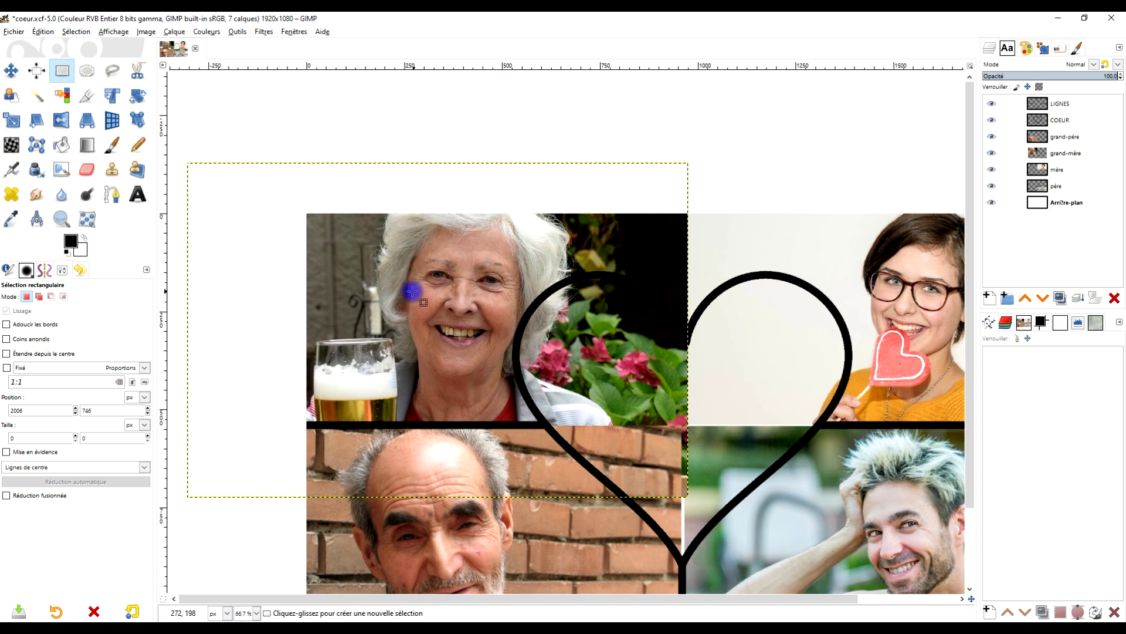
scroll(412, 291, "right", 4)
scroll(509, 284, "down", 1)
scroll(604, 270, "right", 2)
scroll(604, 270, "down", 3)
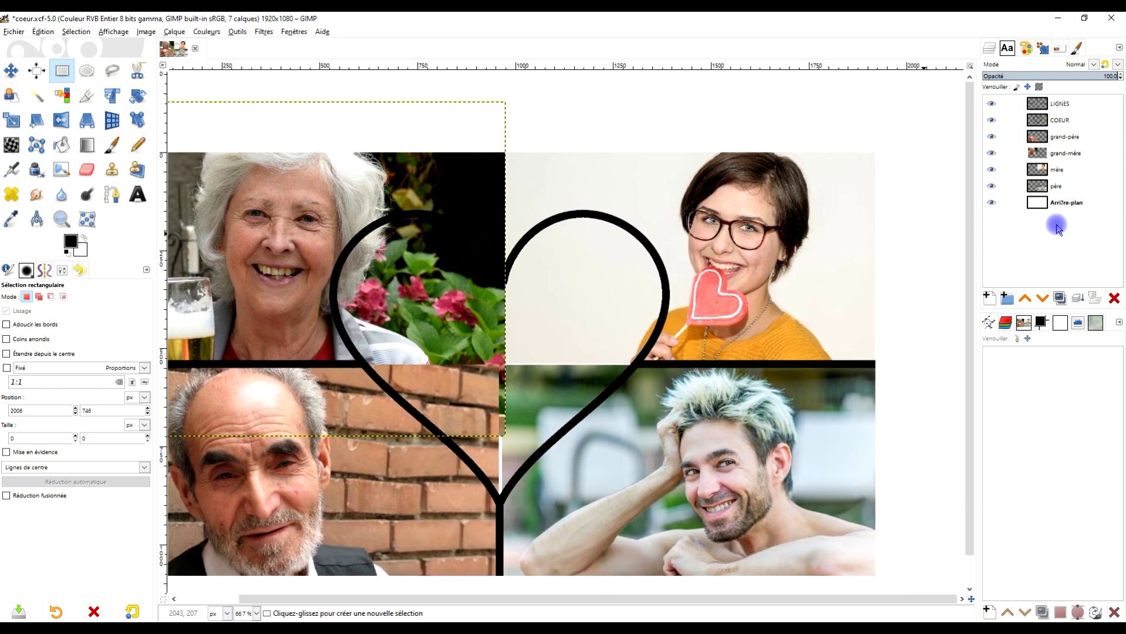
left_click(1077, 136)
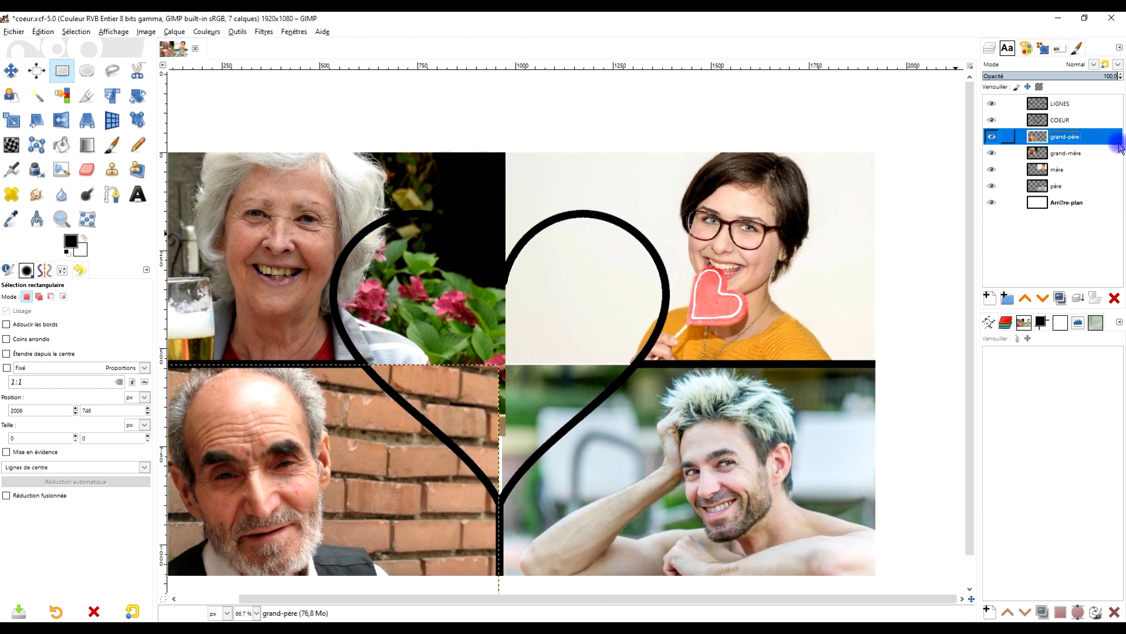
left_click(1063, 169)
scroll(754, 245, "right", 1)
scroll(753, 246, "up", 1)
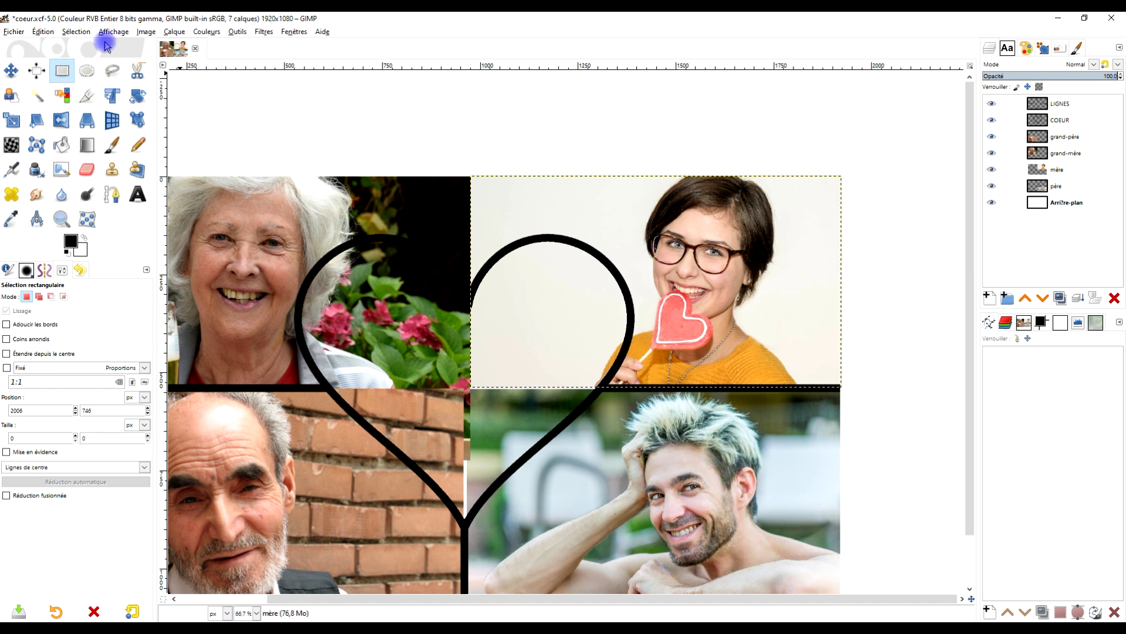
Try cropping with the current-layer-only option turned off, using an area of about 1176 × 868 px around the heart, and undo it.
left_click(90, 99)
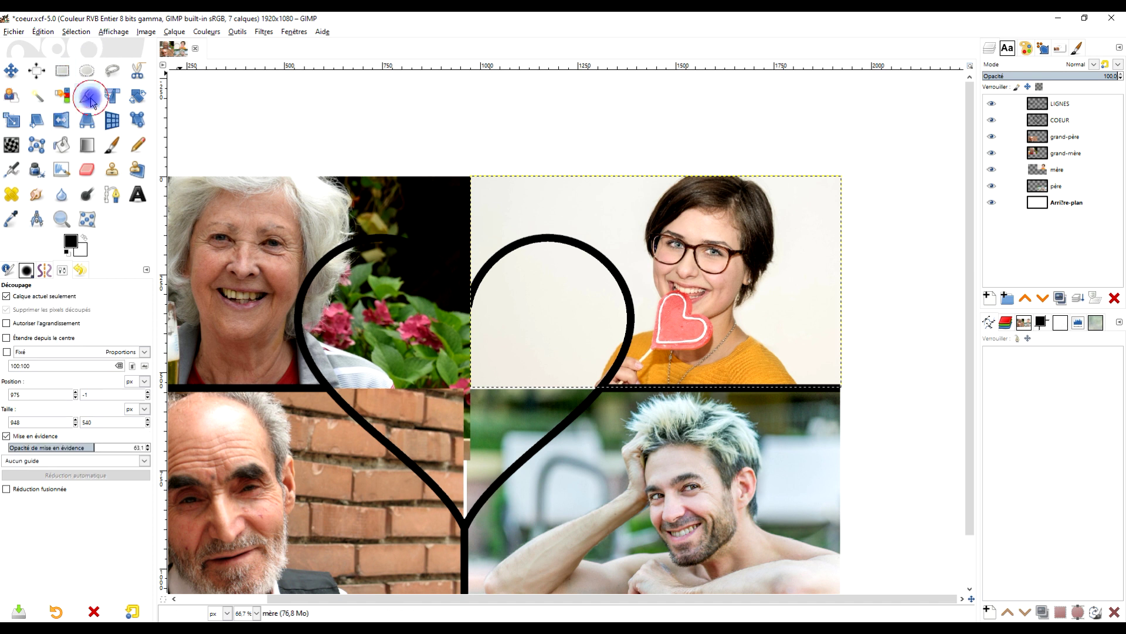
left_click(45, 297)
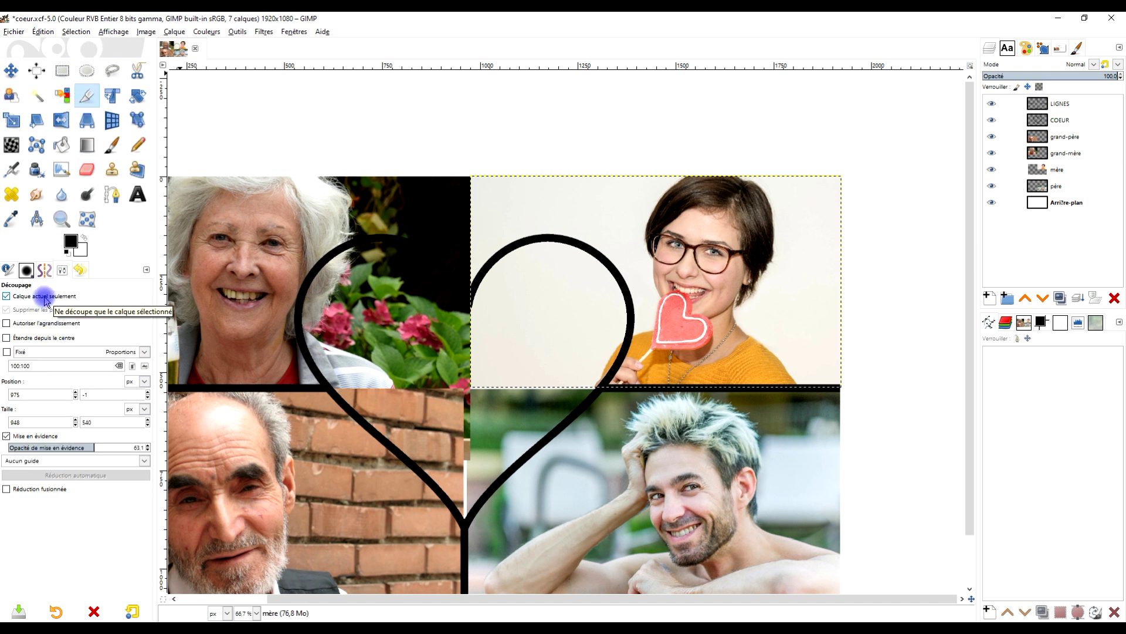
left_click(44, 298)
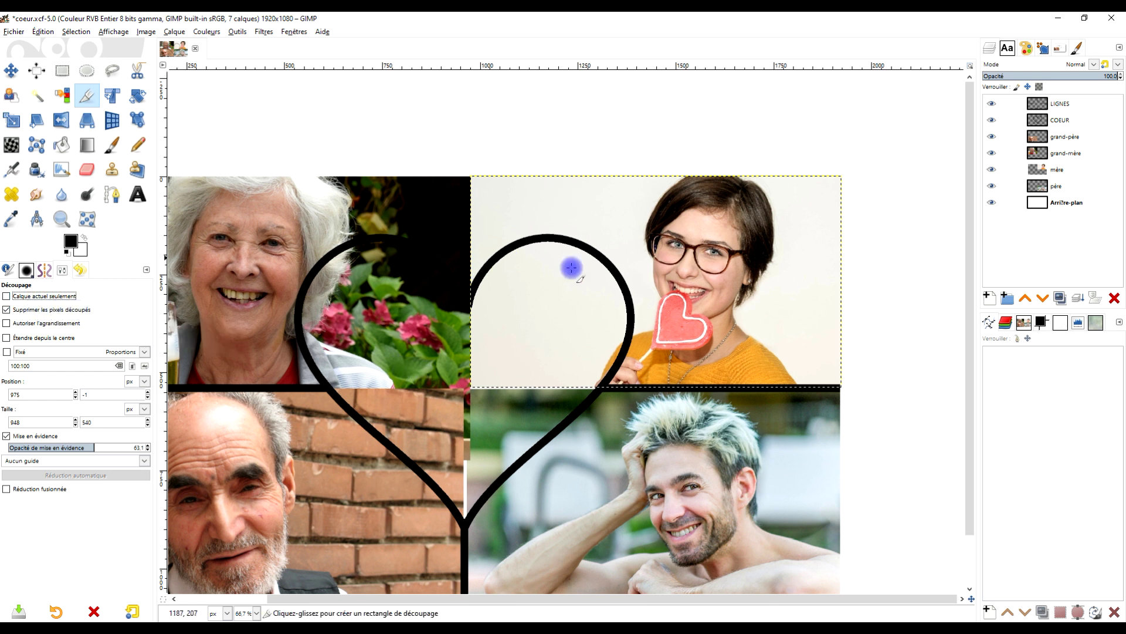
key("shift+j")
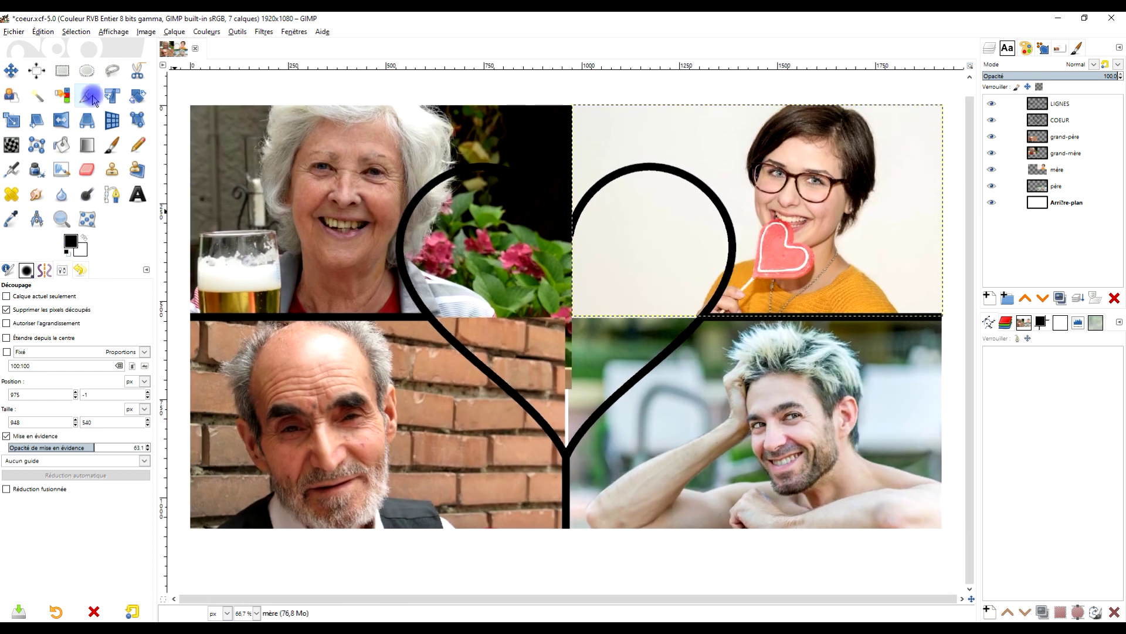
left_click_drag(348, 137, 809, 476)
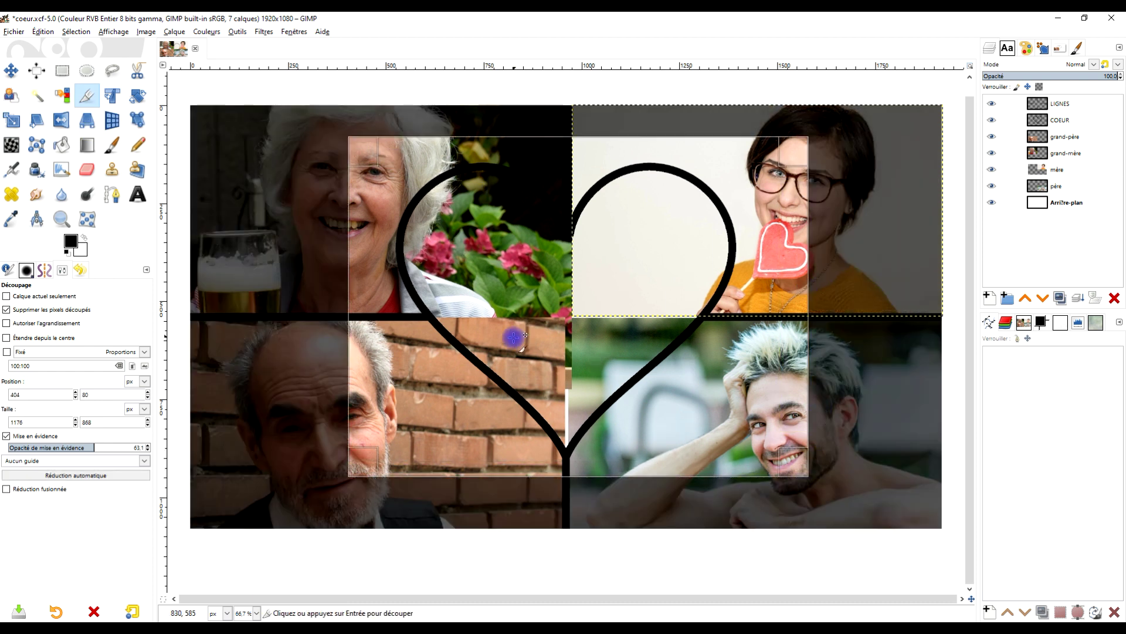
left_click(559, 278)
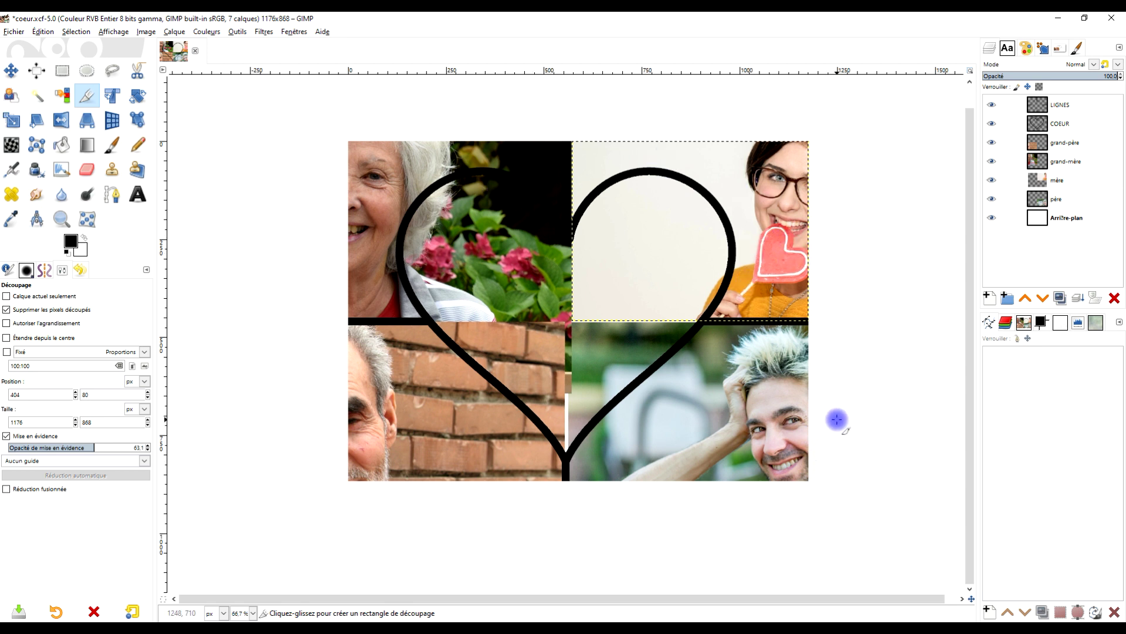
key("ctrl+z")
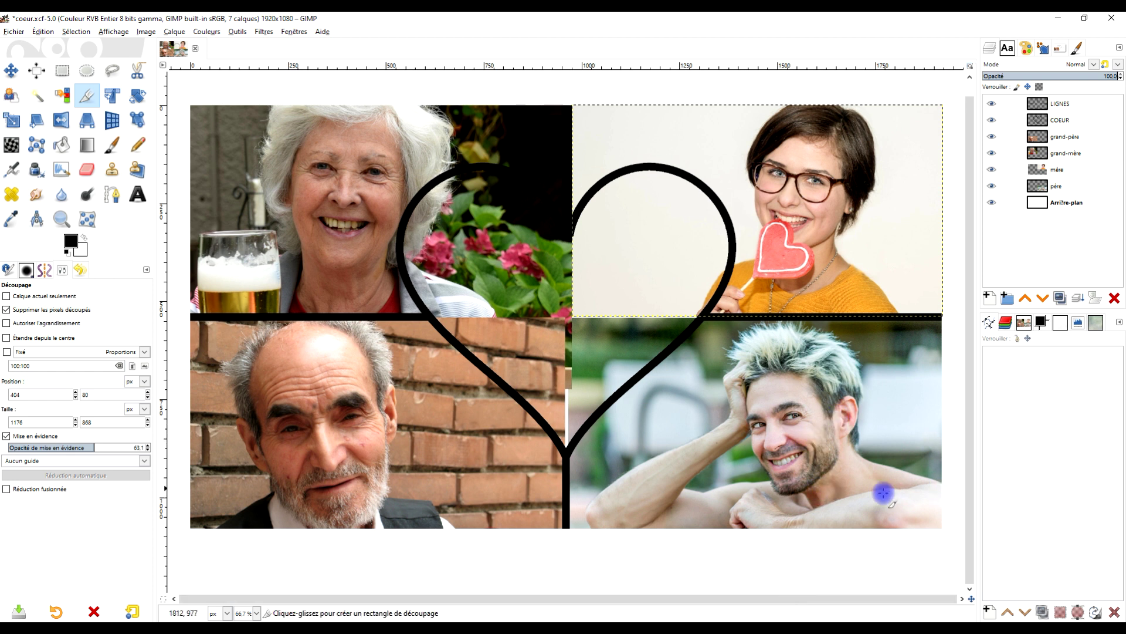
Make grand-père the active layer, switch to the browser and copy the full-size Pixabay photo of the girl with pigtails.
left_click(1077, 141)
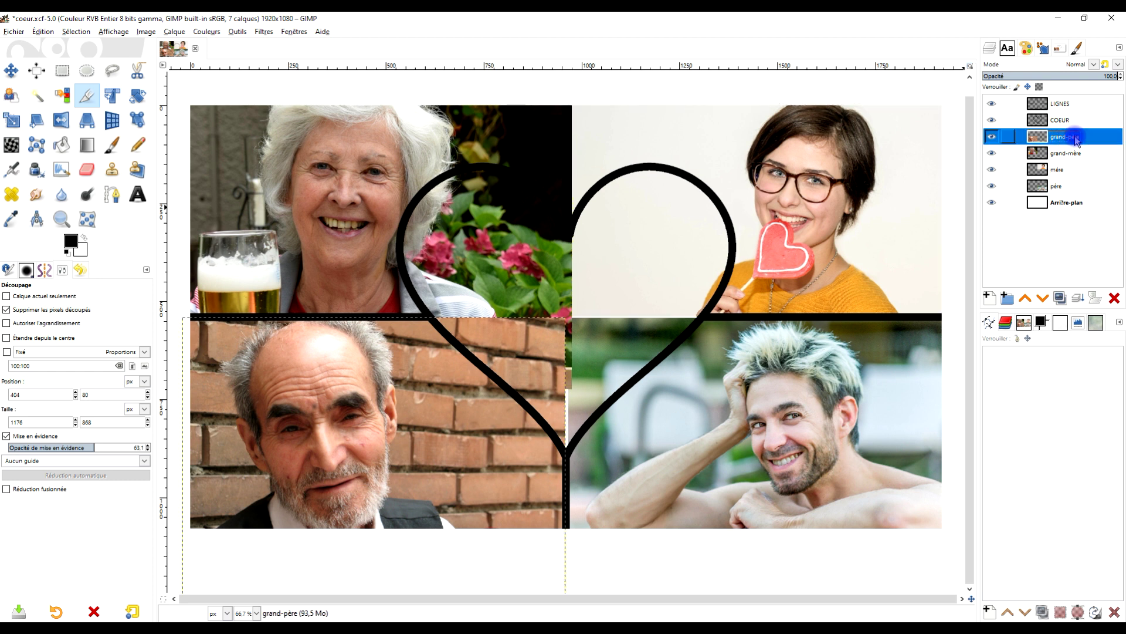
mouse_move(1047, 142)
left_mouse_down()
mouse_move(1052, 125)
mouse_move(1054, 136)
left_mouse_up()
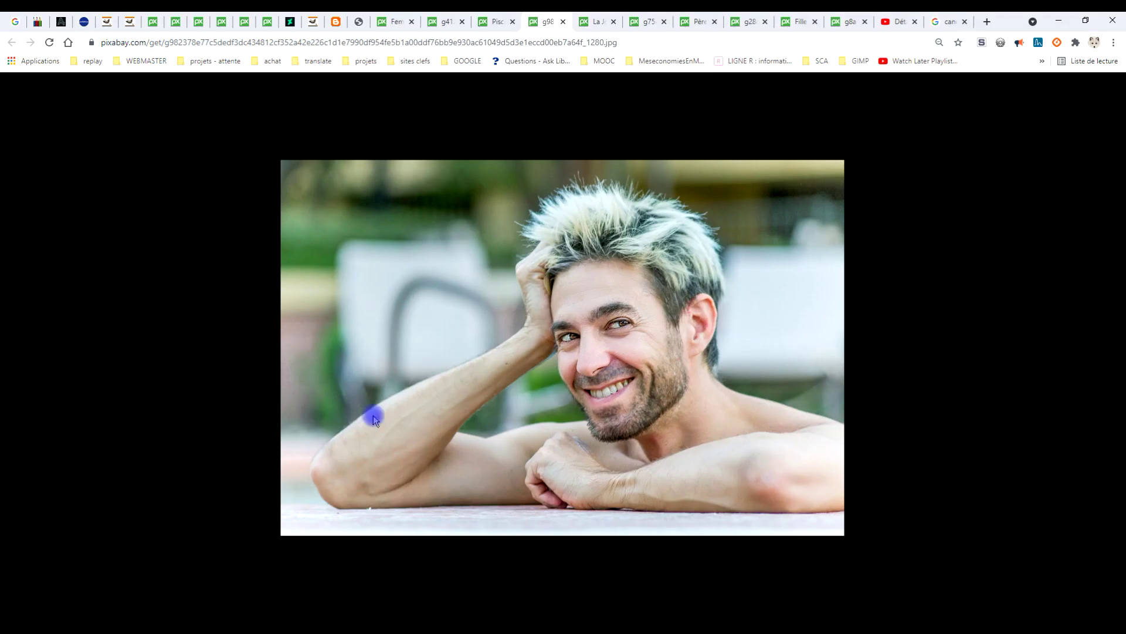
left_click(797, 21)
left_click(683, 124)
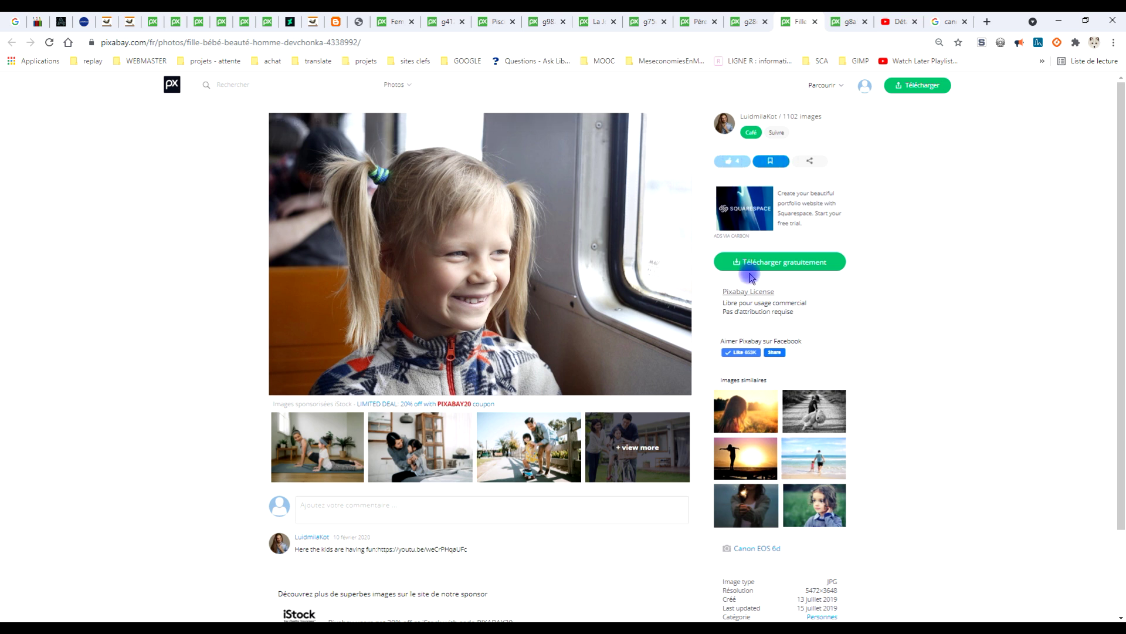
left_click(774, 267)
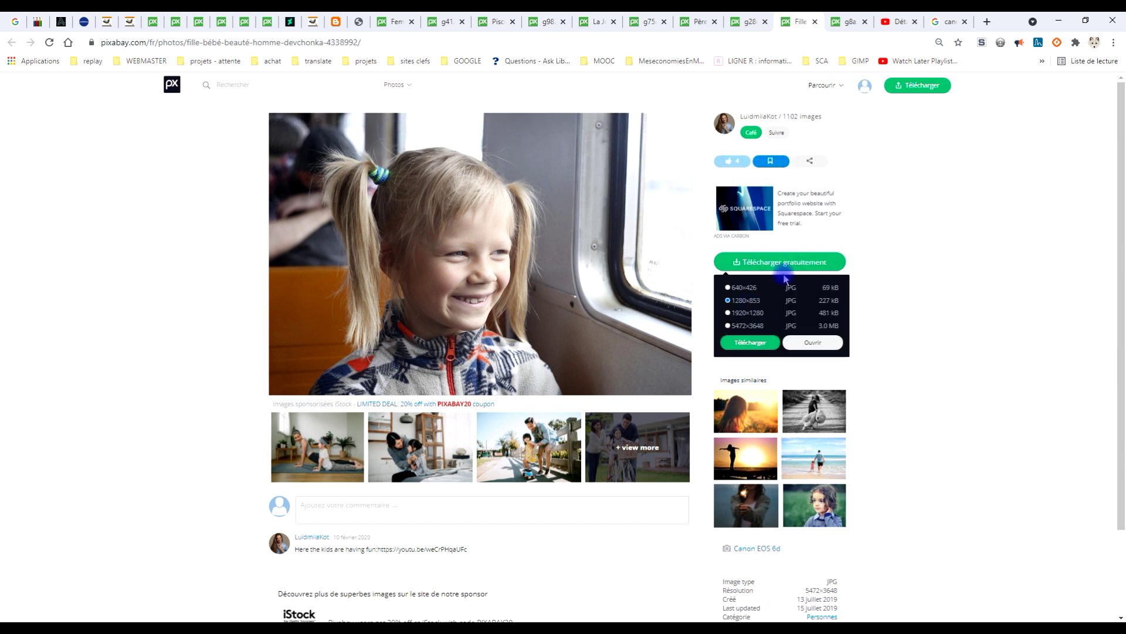
left_click(837, 24)
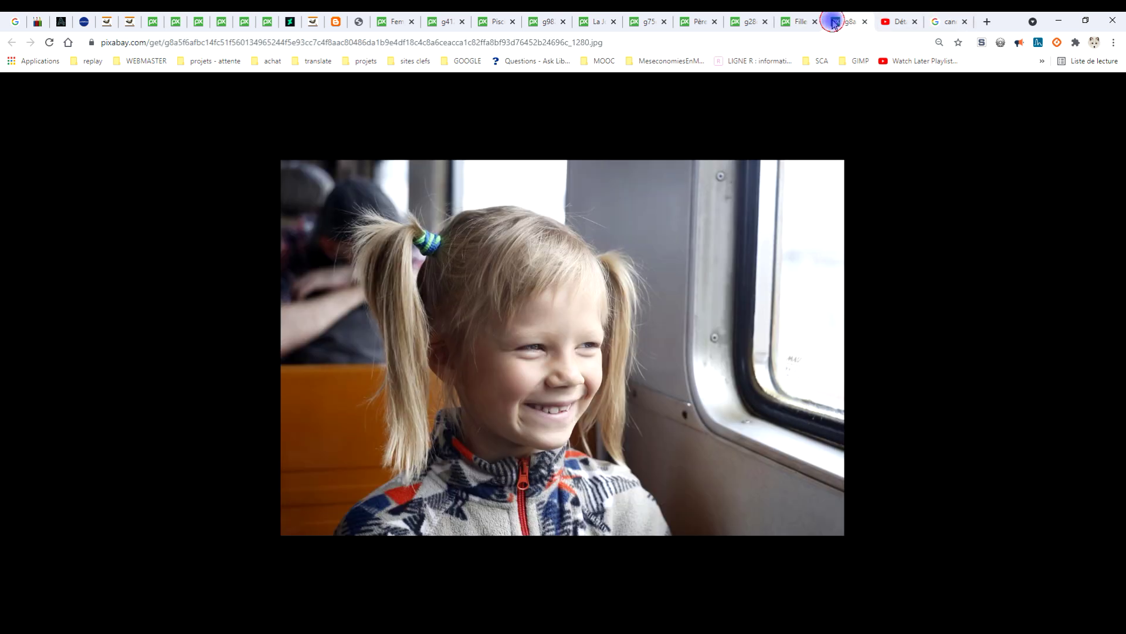
right_click(510, 265)
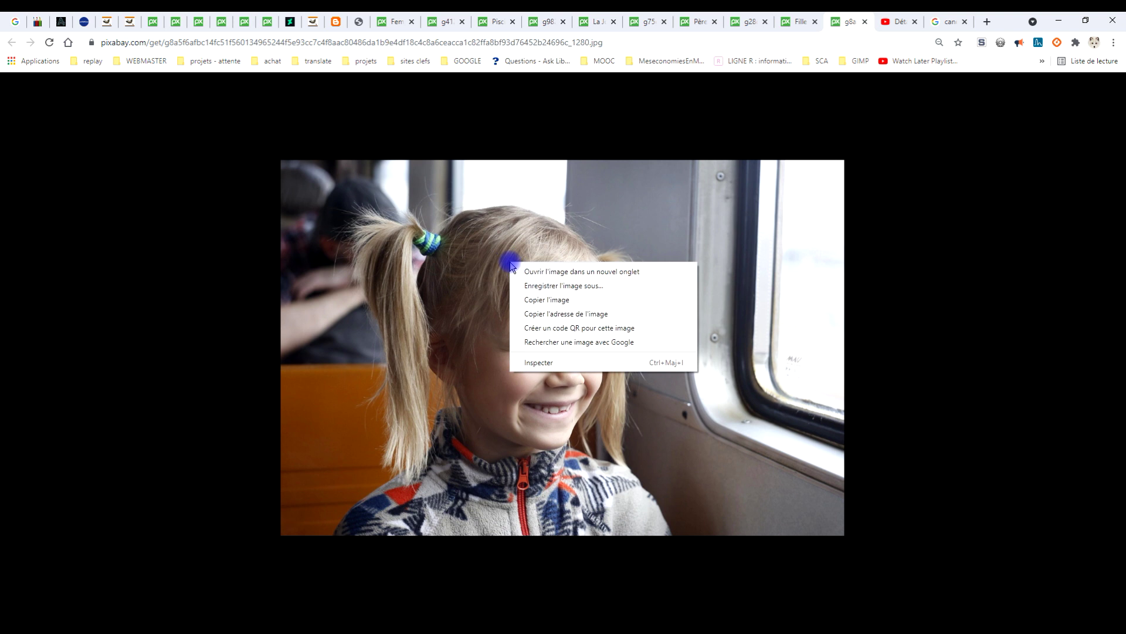
left_click(559, 302)
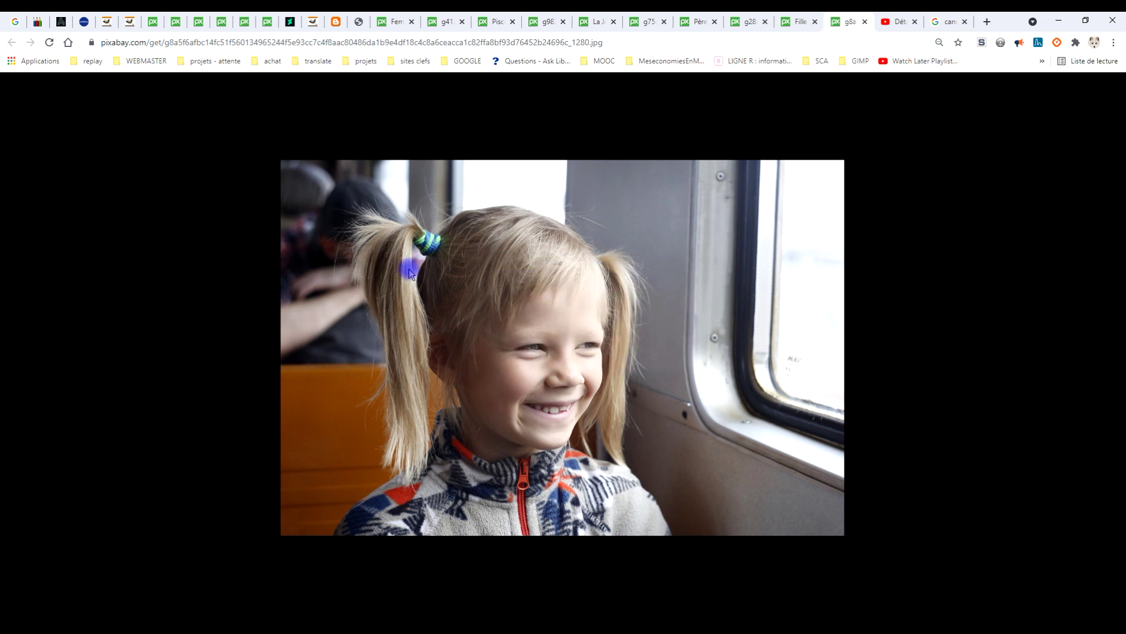
Switch back to GIMP, paste the girl's photo as a new layer above grand-père, and move it over the heart.
left_click(184, 619)
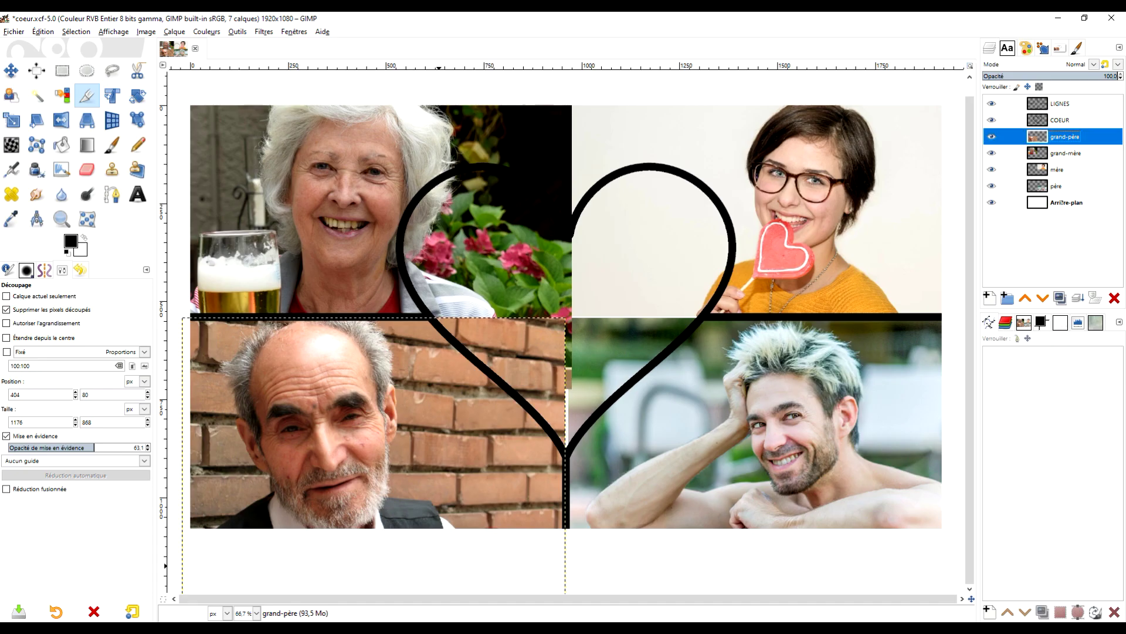
left_click(41, 33)
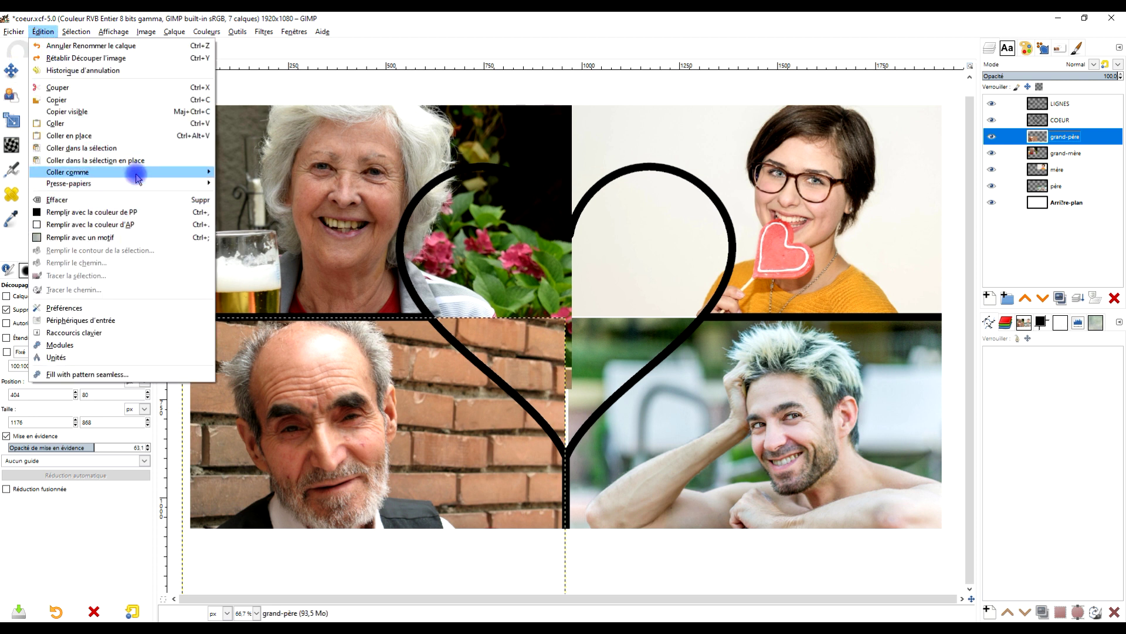
mouse_move(138, 176)
left_click(265, 176)
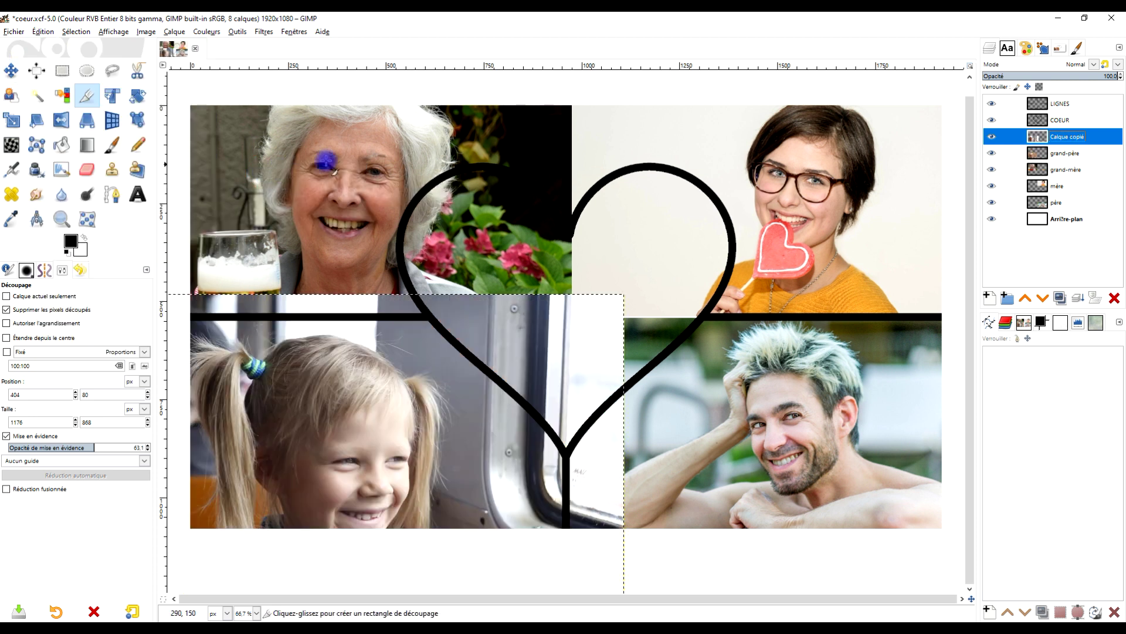
left_click(11, 71)
left_click_drag(324, 399, 568, 292)
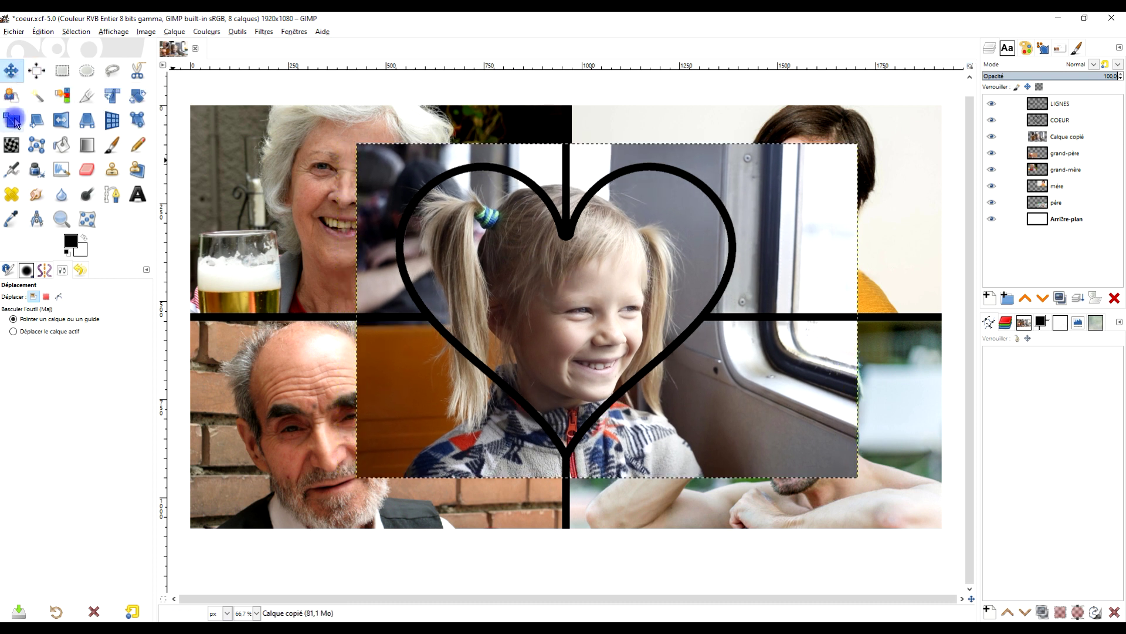
Scale the girl's photo layer proportionally to 1067 × 711 px, positioning it so her face sits inside the heart.
left_click(11, 119)
left_click(757, 433)
left_click_drag(868, 483, 779, 424)
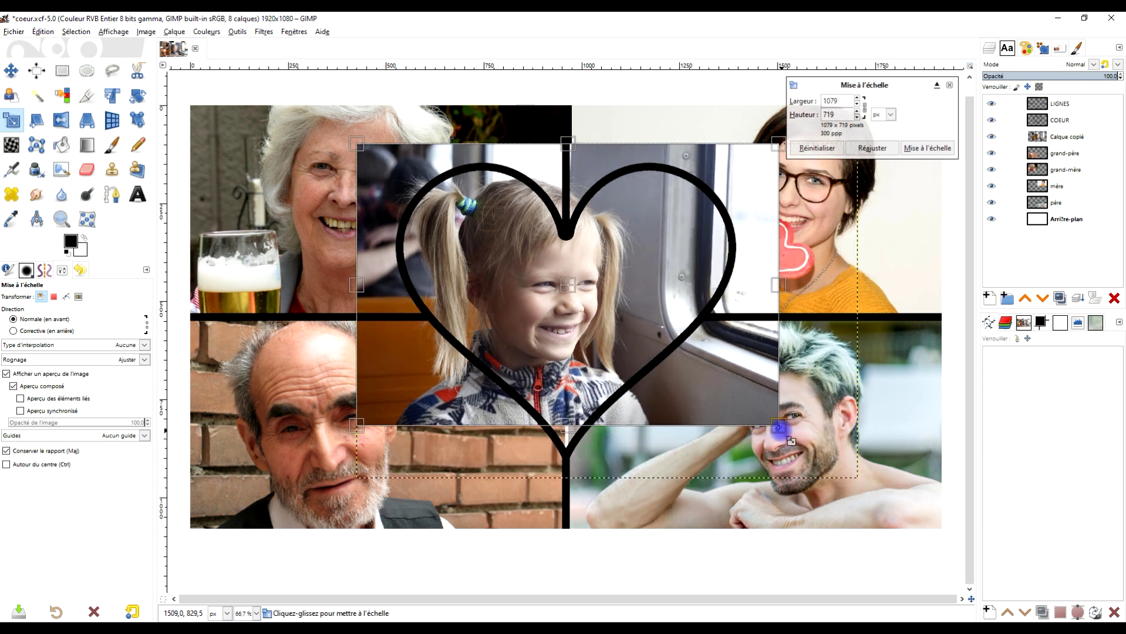
left_click_drag(568, 290, 616, 325)
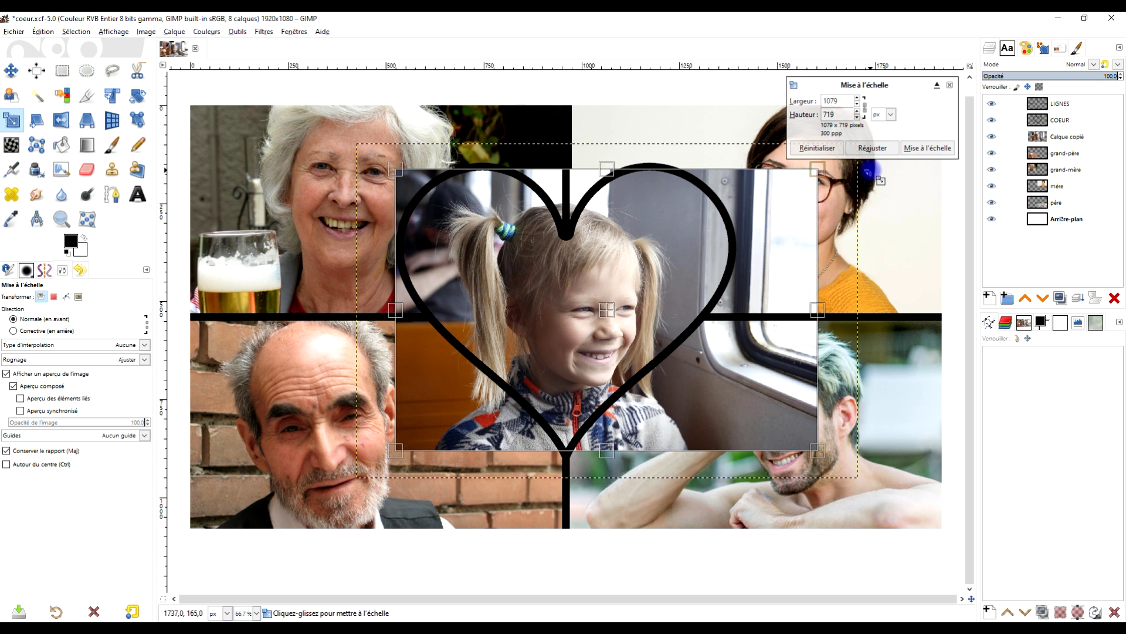
left_click_drag(822, 453, 815, 450)
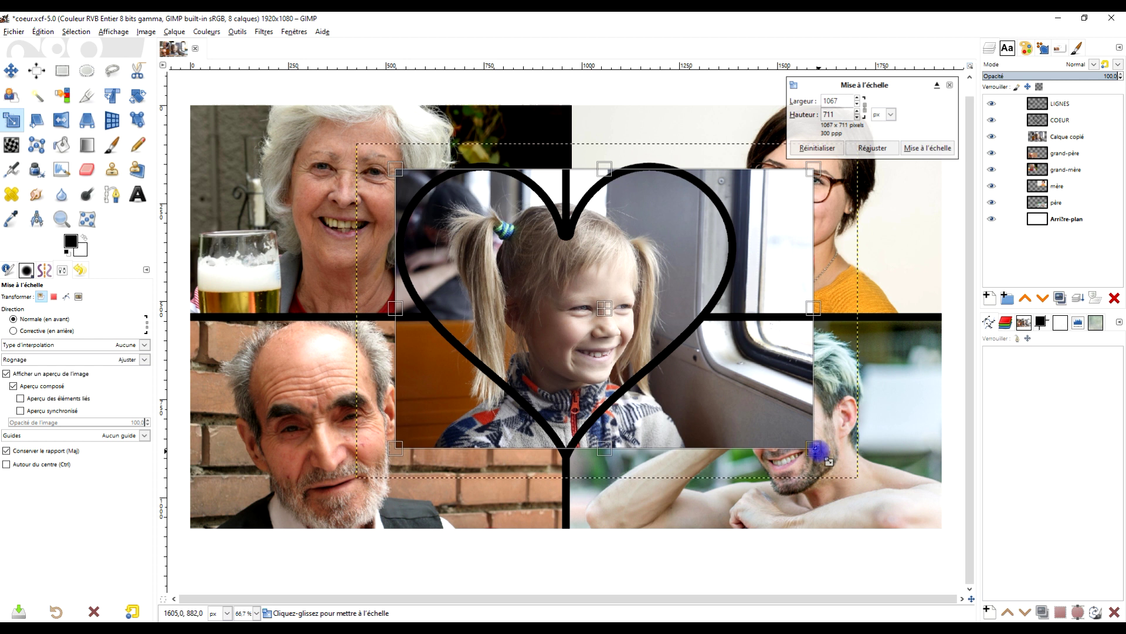
left_click_drag(602, 310, 614, 318)
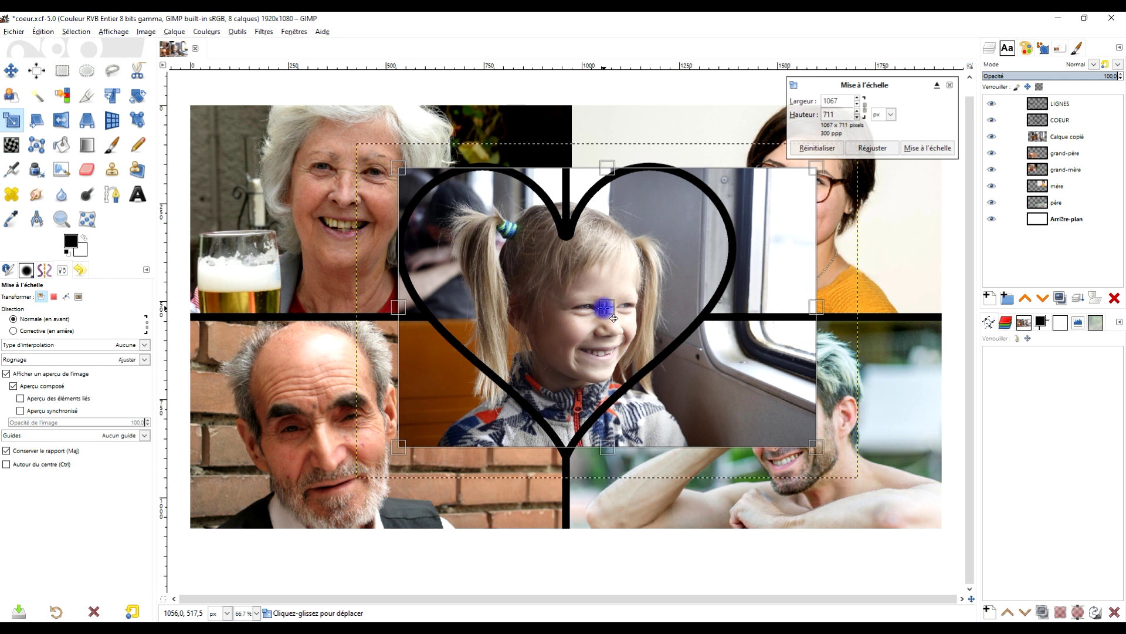
left_click(922, 149)
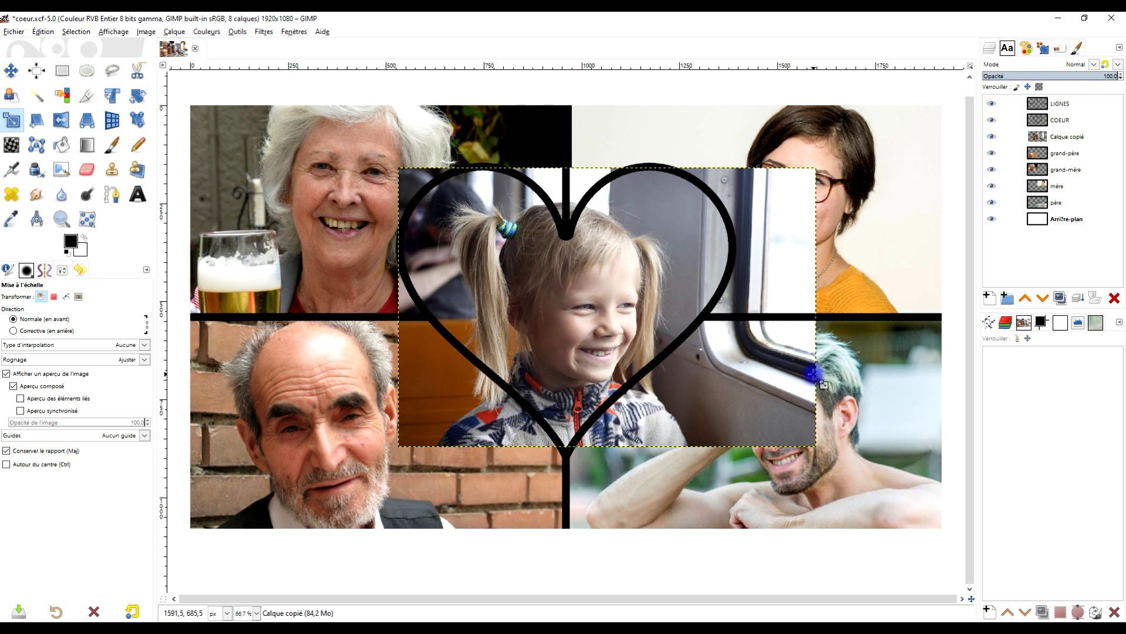
Show only the COEUR layer and select the heart's transparent interior with Fuzzy Select, with transparent-region selection and Draw mask enabled.
left_click(1046, 123)
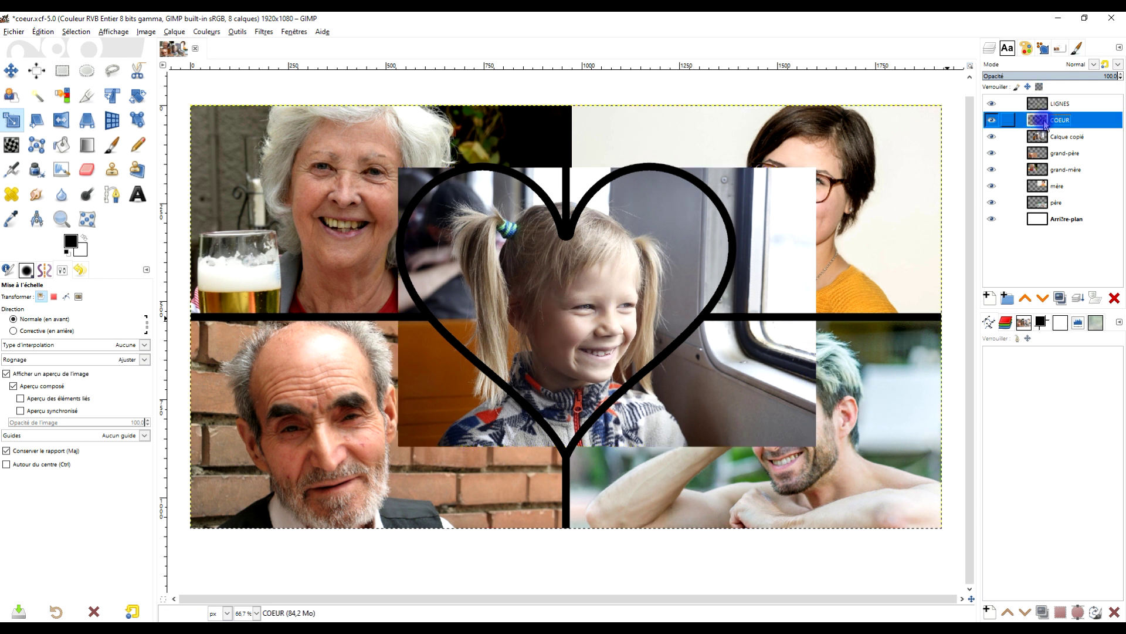
left_click(1037, 120)
left_click(1001, 122, "shift")
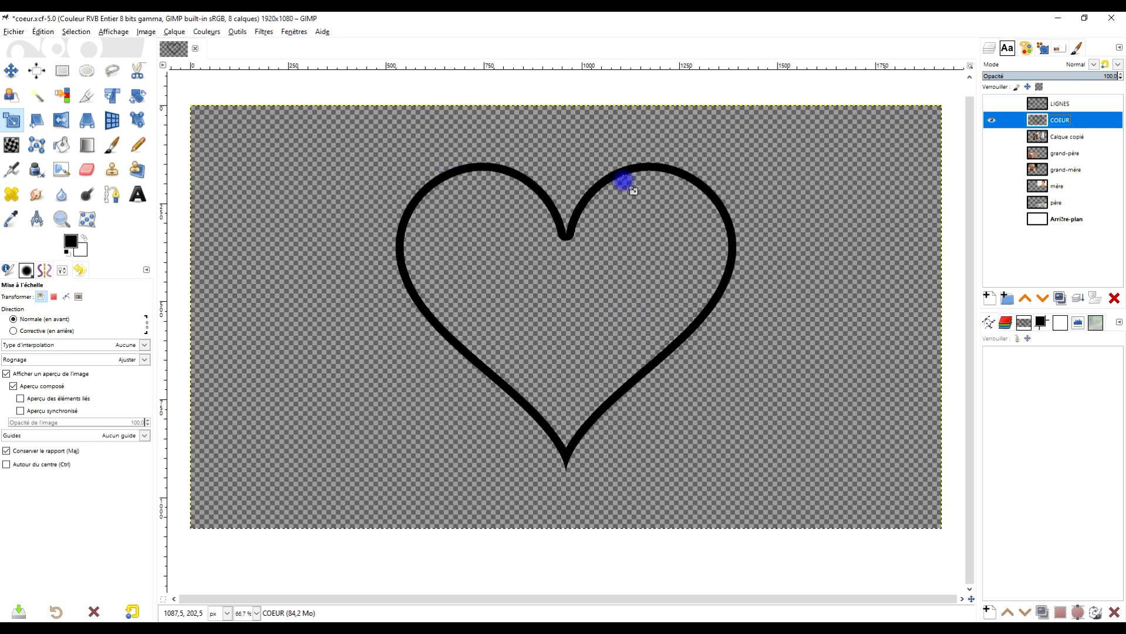
left_click(41, 95)
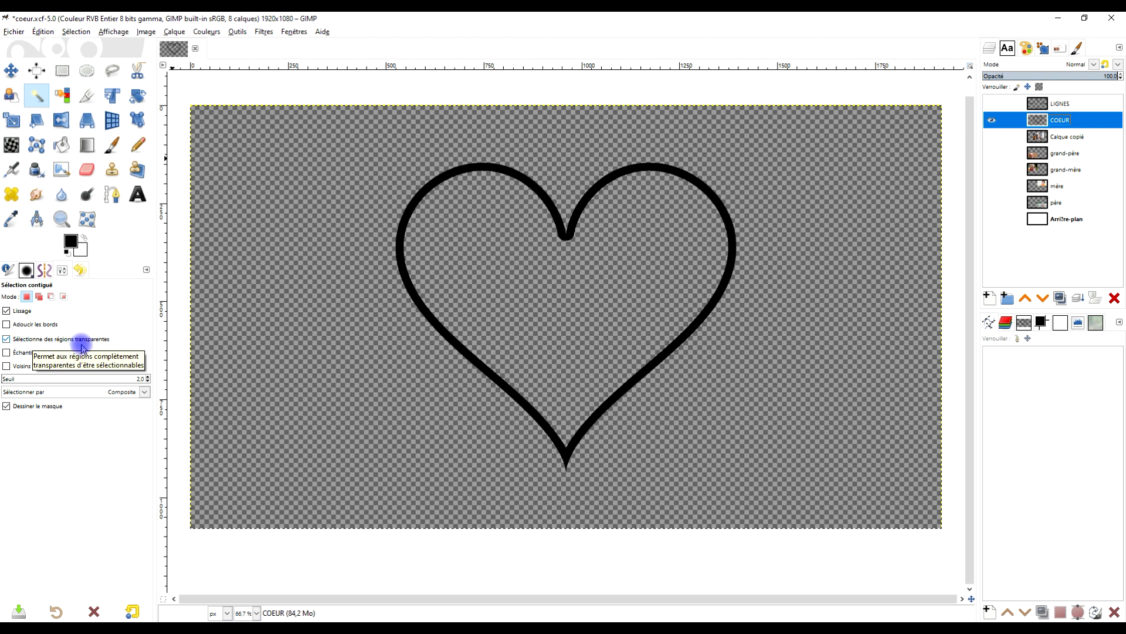
left_click(482, 289)
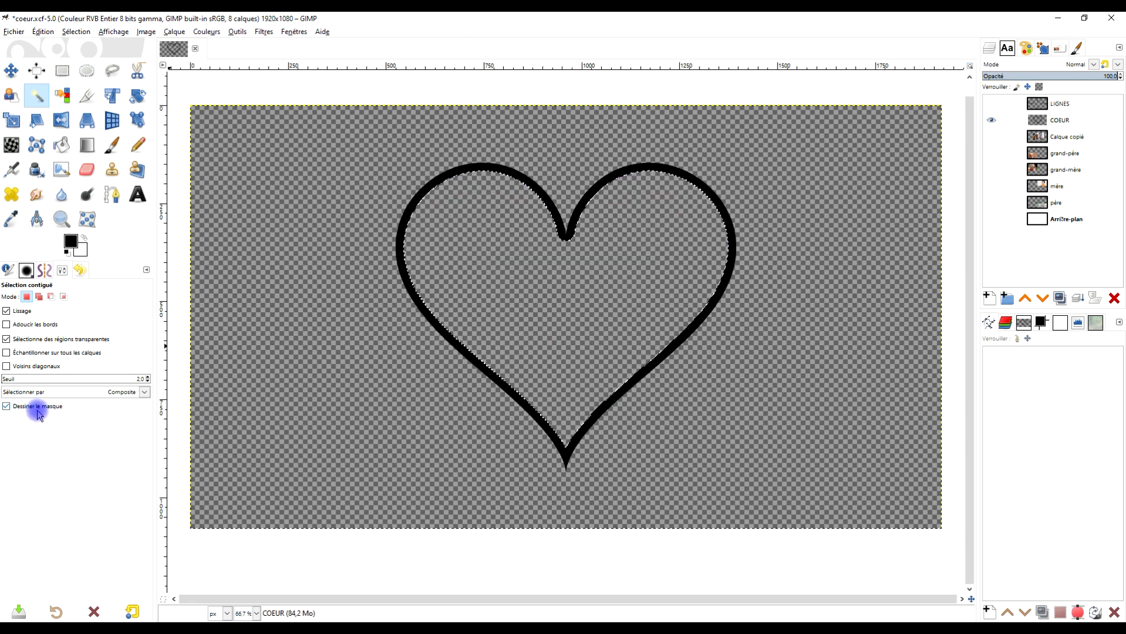
left_click(493, 266)
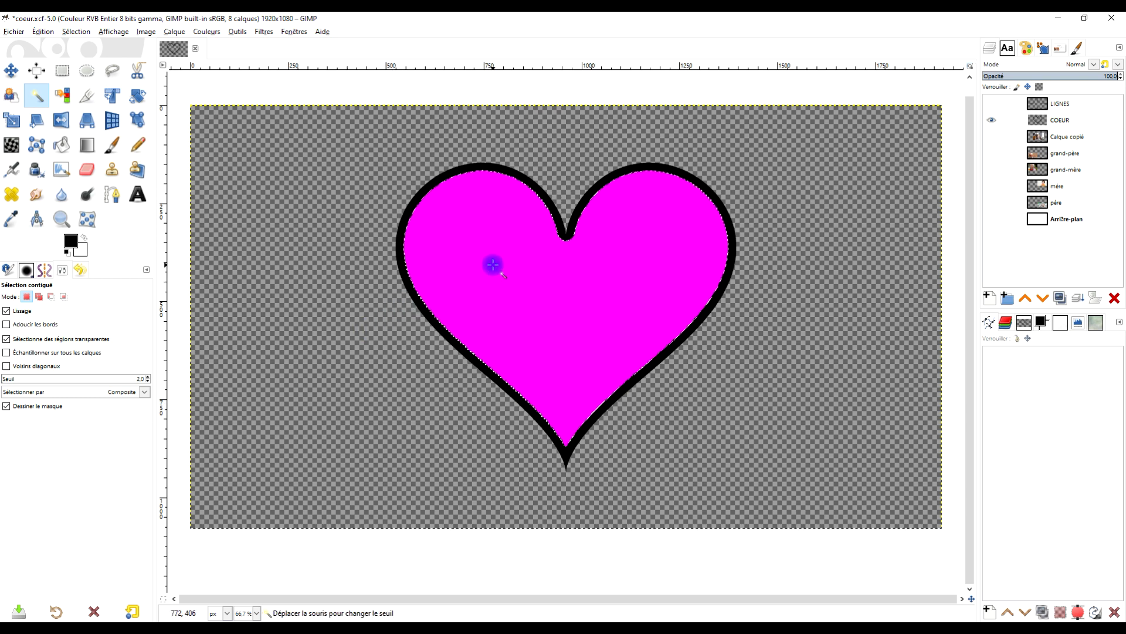
Reselect the heart's transparent interior on the COEUR layer and make all the layers visible again.
left_click(562, 165)
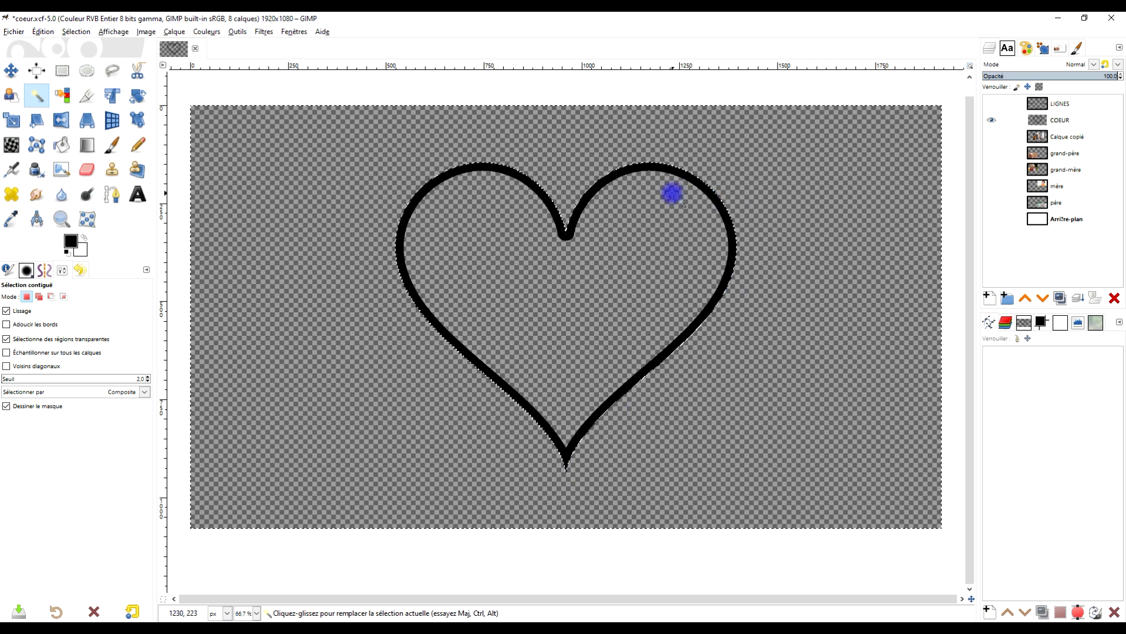
left_click(627, 260)
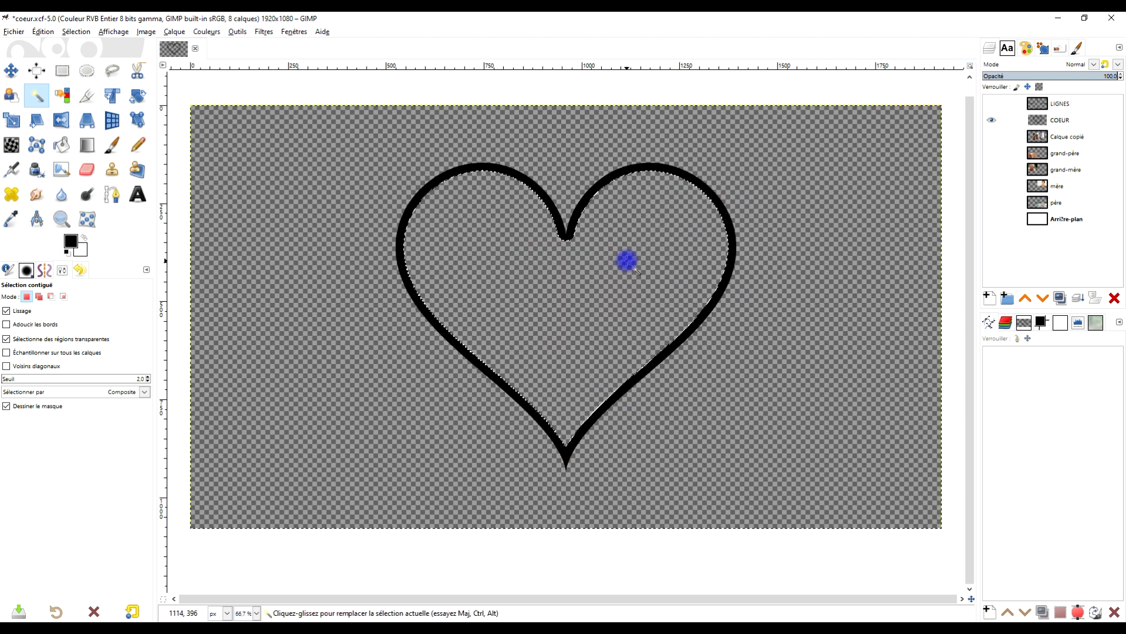
left_click(992, 121, "shift")
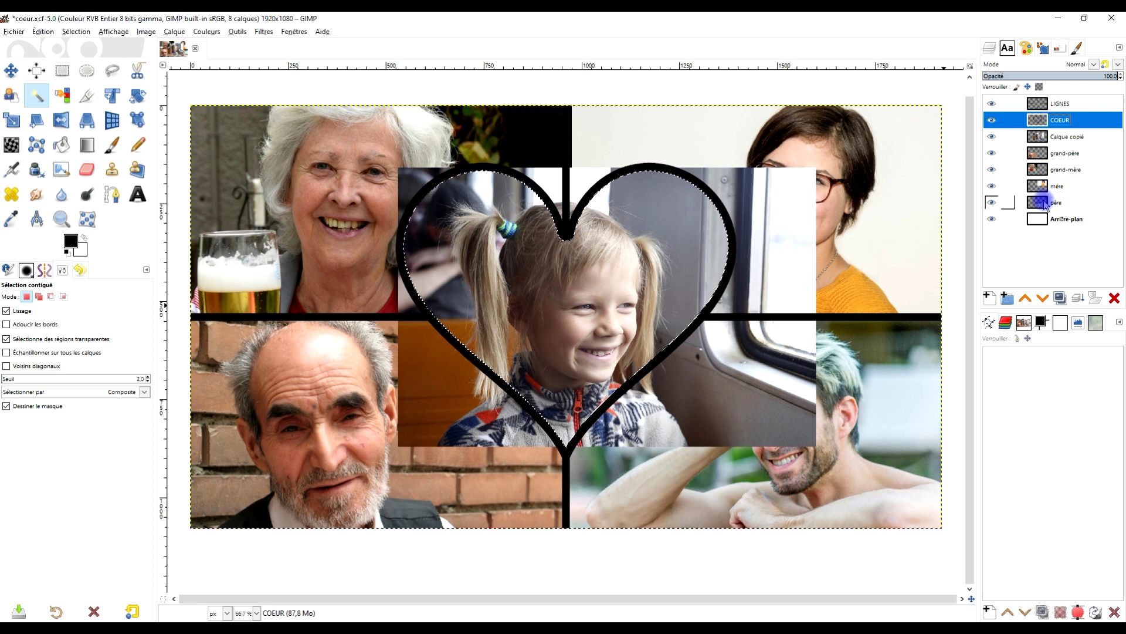
Rename the girl's photo layer, Calque copié, as fille.
left_click(1038, 137)
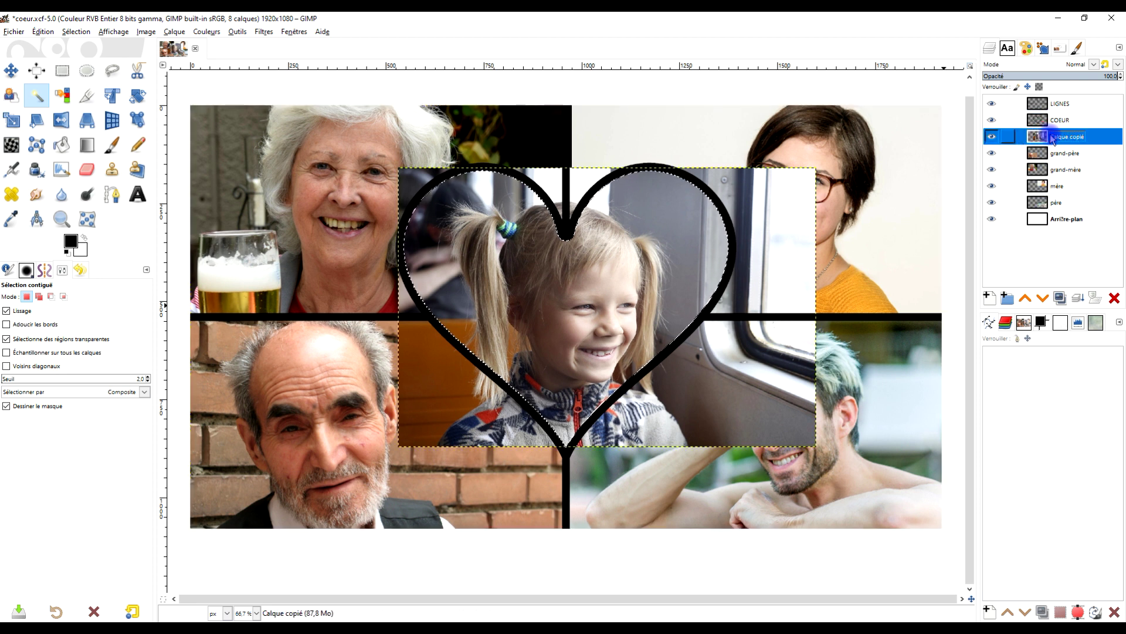
double_click(1063, 138)
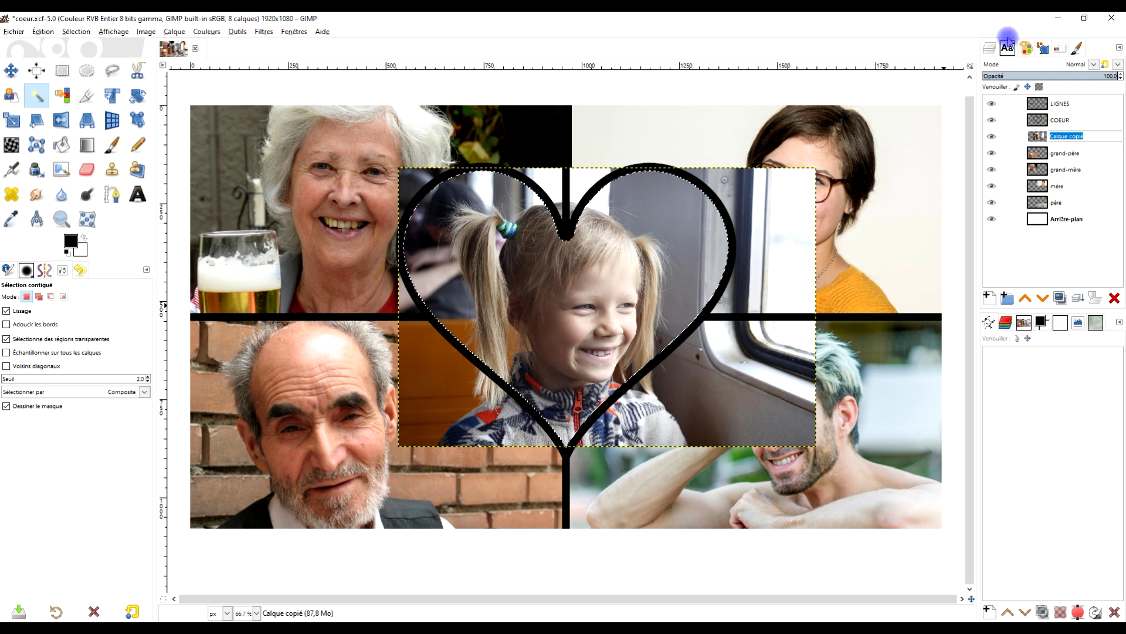
type("fille")
key("Return")
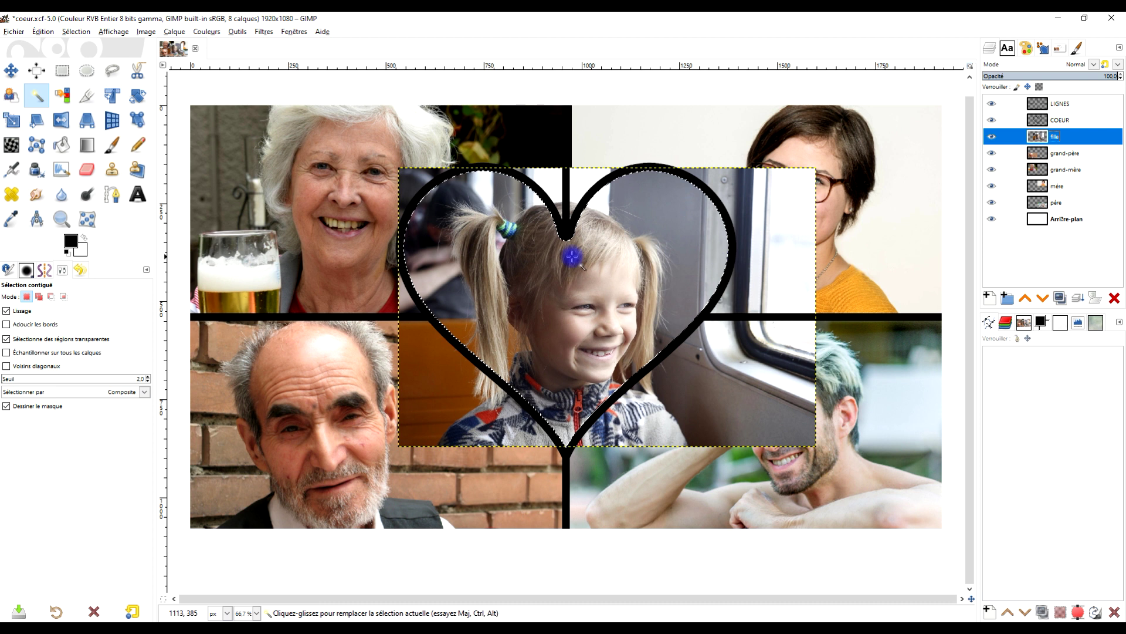
Add a layer mask to the fille layer, initialised from the heart selection.
right_click(1040, 139)
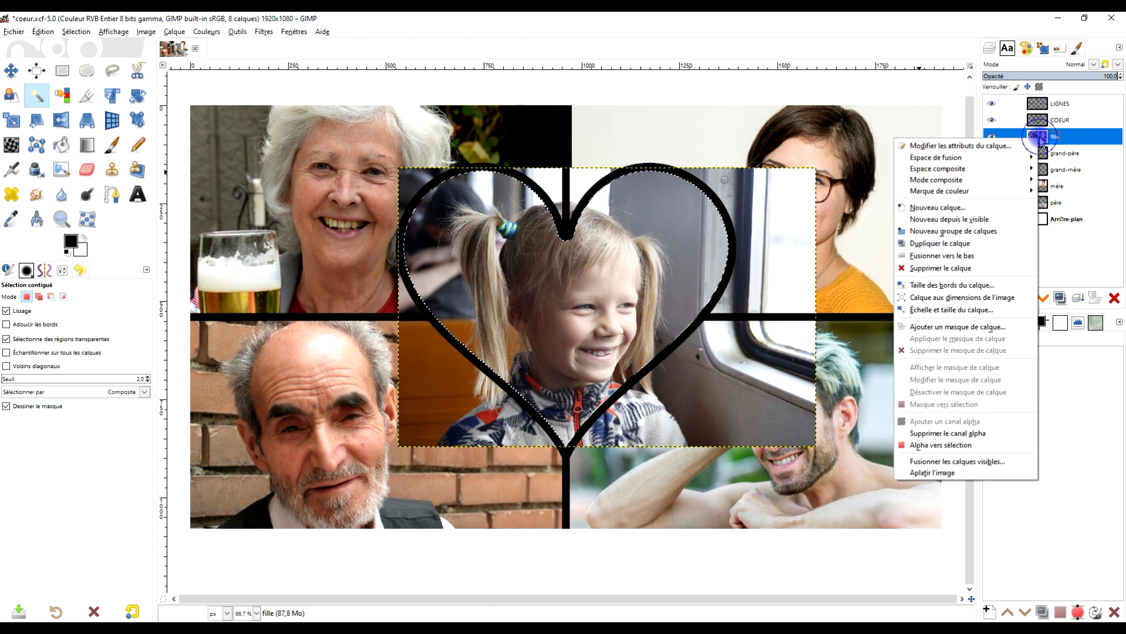
left_click(981, 326)
left_click(932, 338)
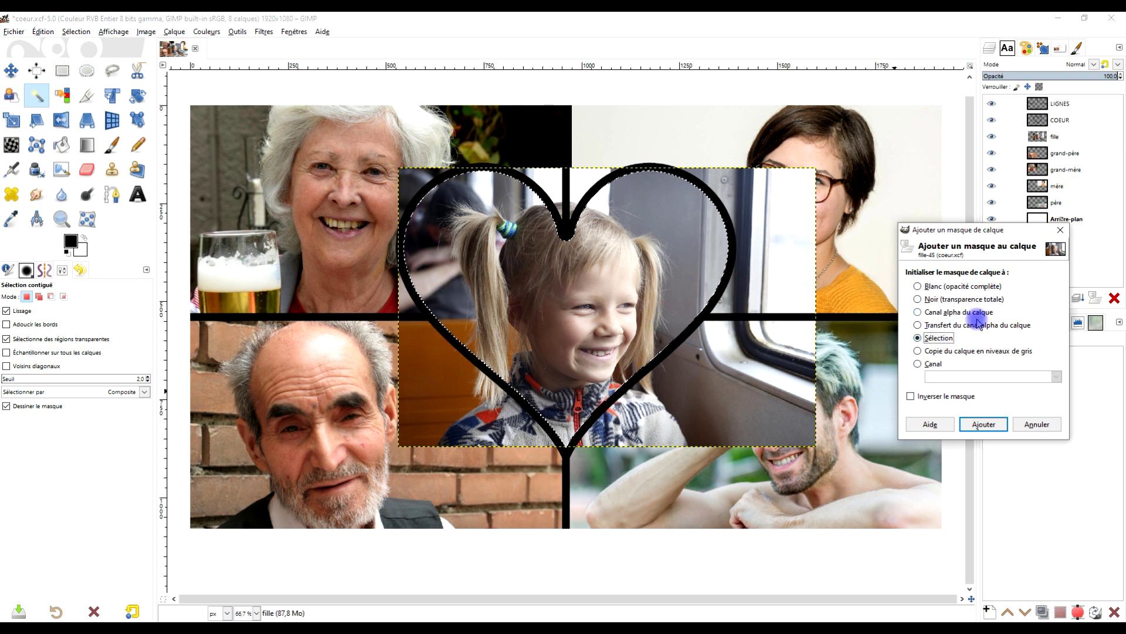
left_click(984, 424)
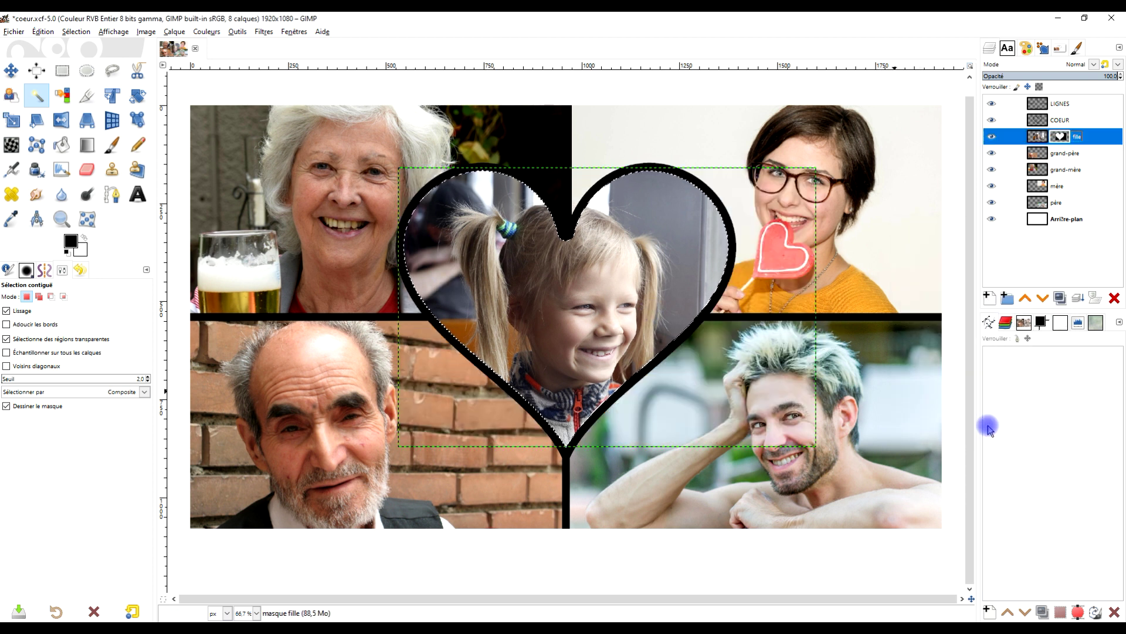
Clear the selection, and undo both the deselection and the layer mask on fille.
left_click(76, 31)
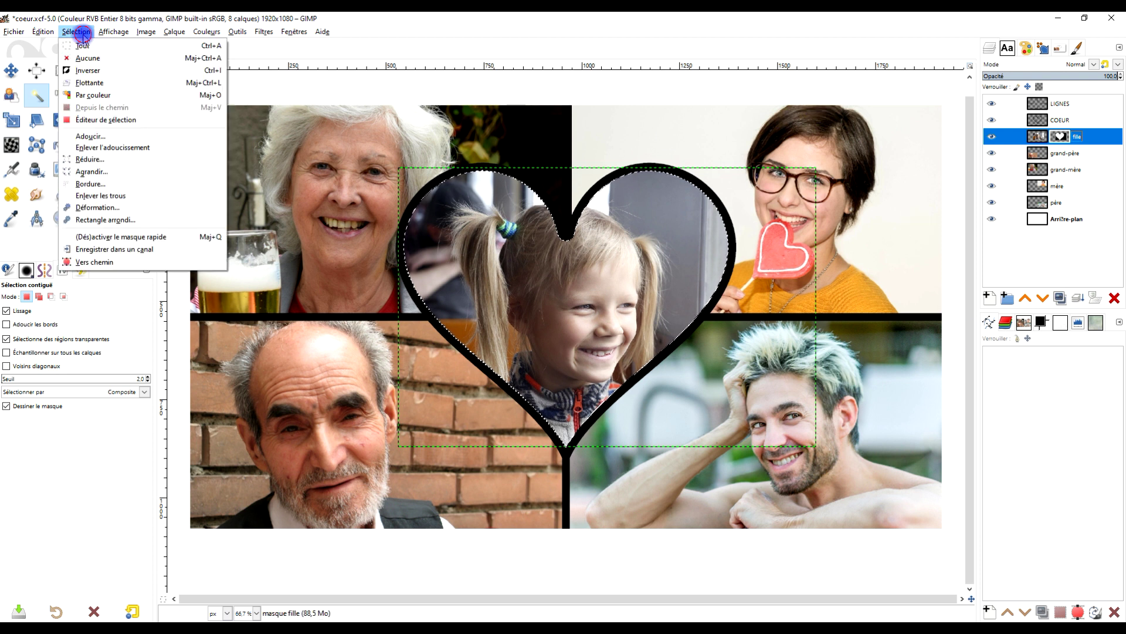
left_click(104, 57)
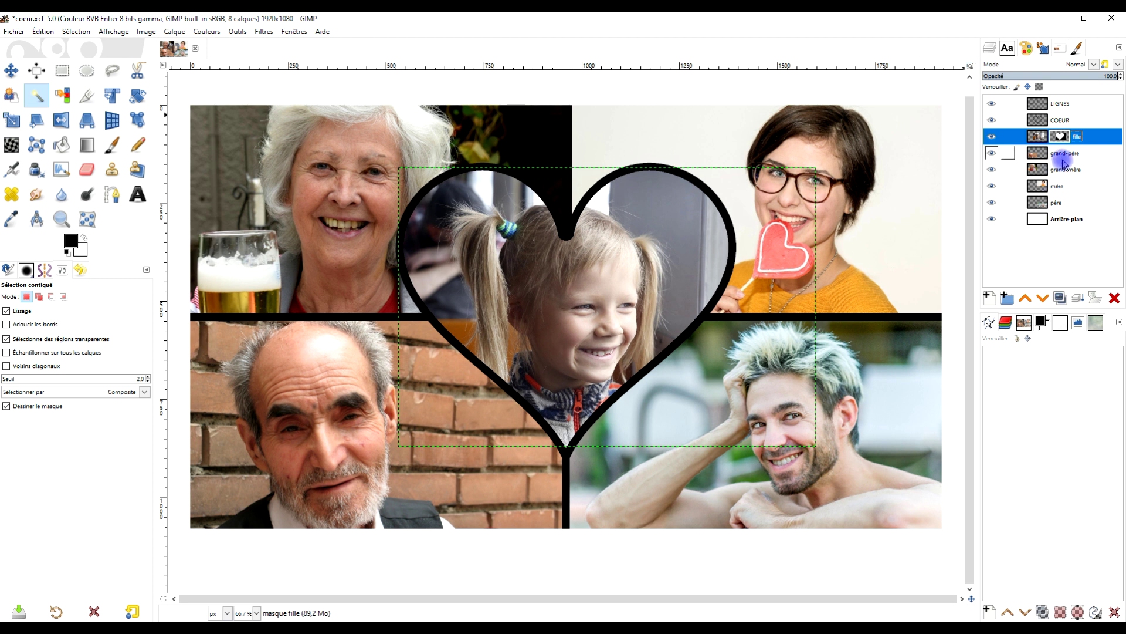
key("ctrl+z")
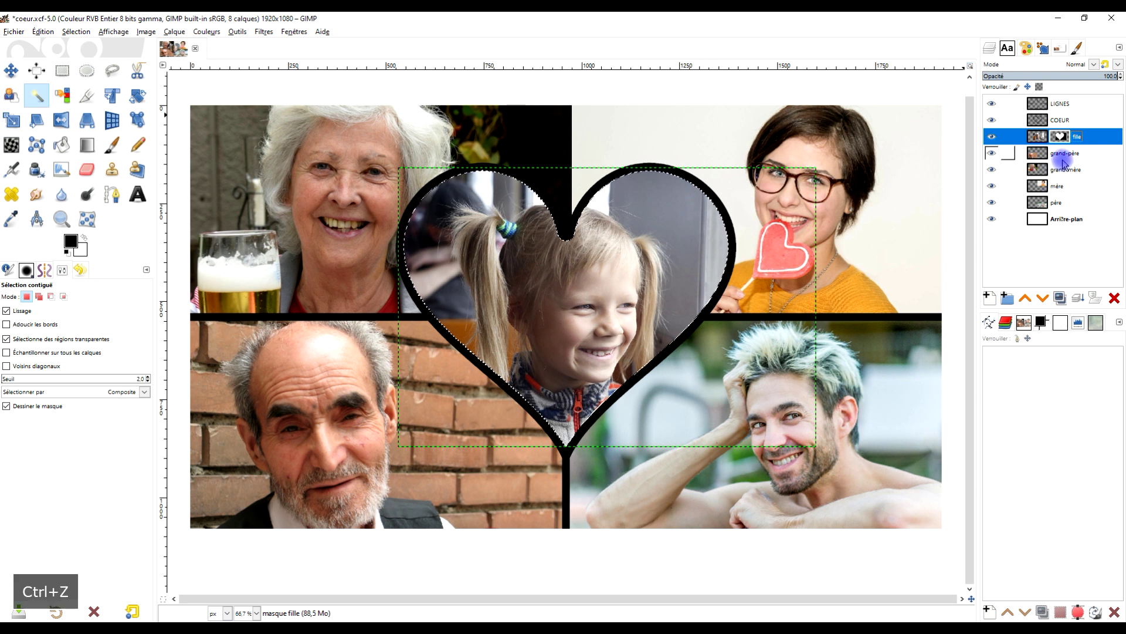
key("ctrl+z")
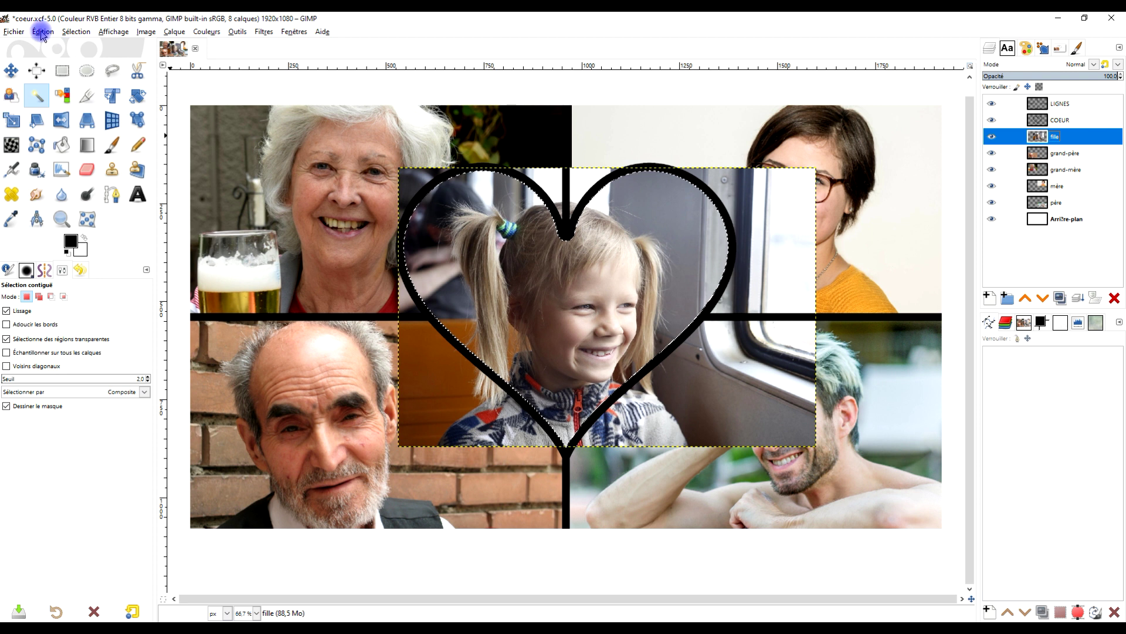
Invert the heart selection to erase the fille layer's pixels outside the heart, and clear the selection.
left_click(75, 32)
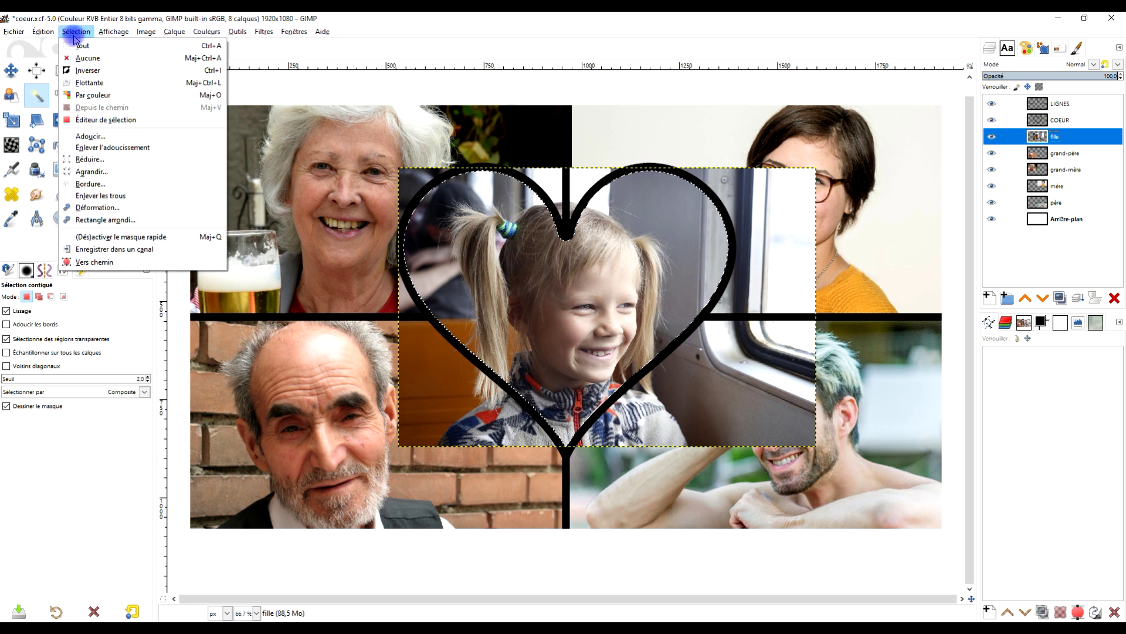
left_click(100, 75)
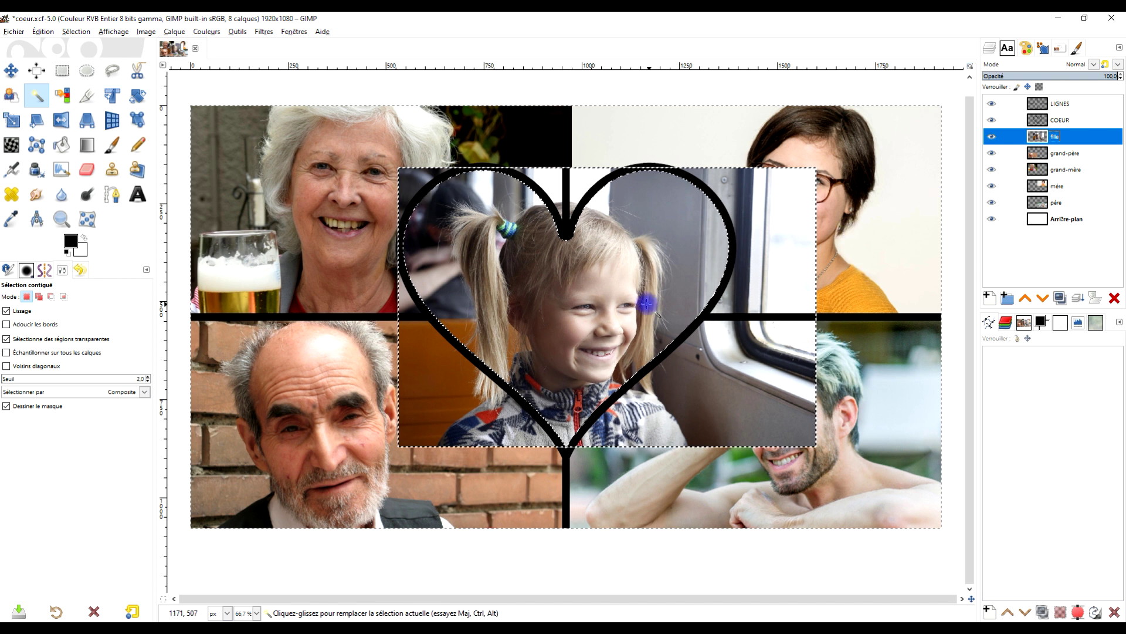
left_click(43, 32)
left_click(88, 199)
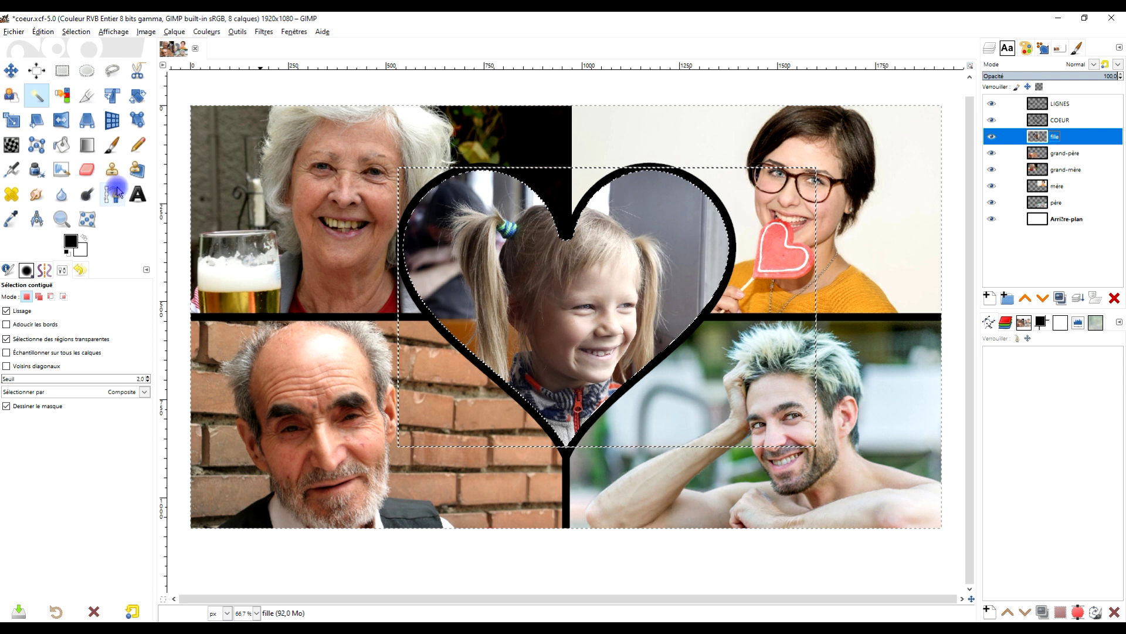
left_click(61, 70)
left_click(262, 96)
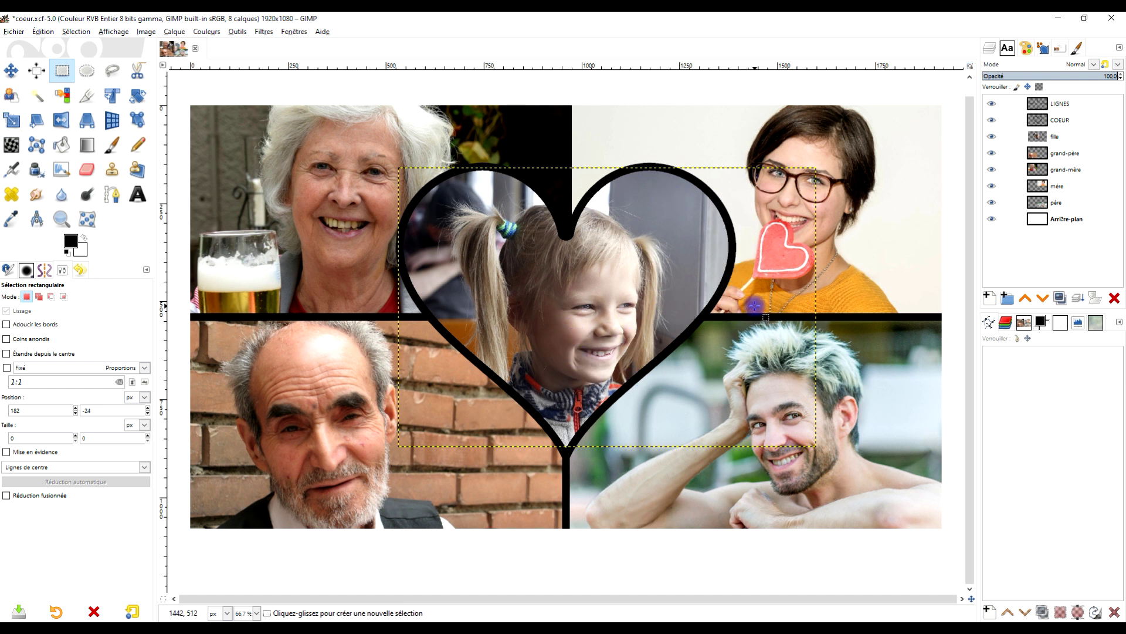
Show the fille layer alone to check the heart-shaped cut-out, then restore all layers and fit the image in the window.
left_click(992, 138, "shift")
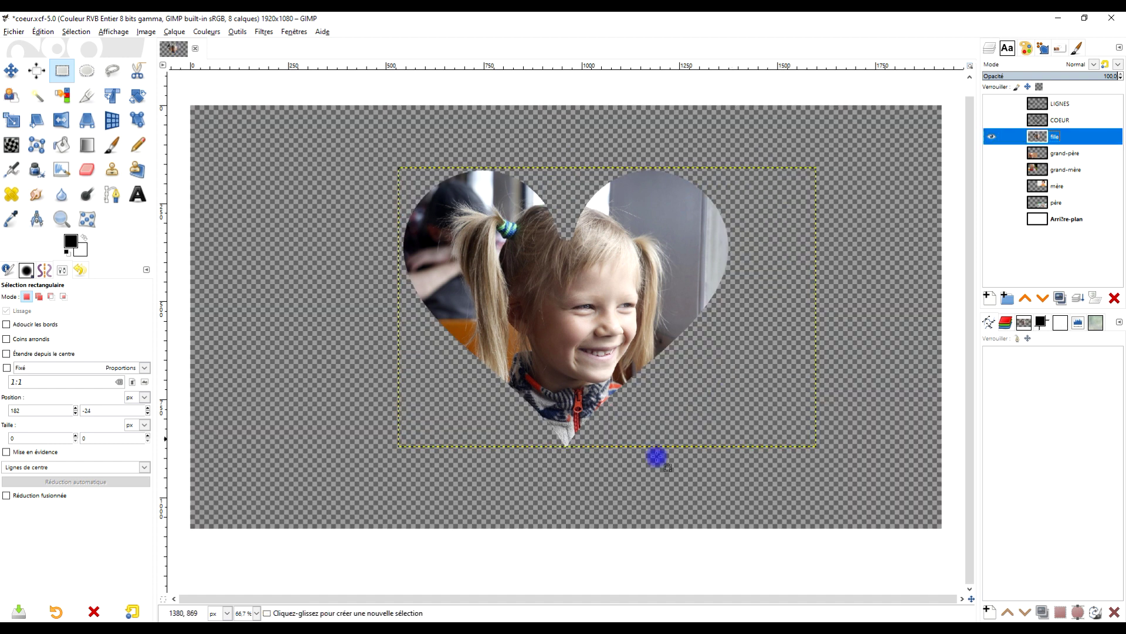
left_click(992, 137, "shift")
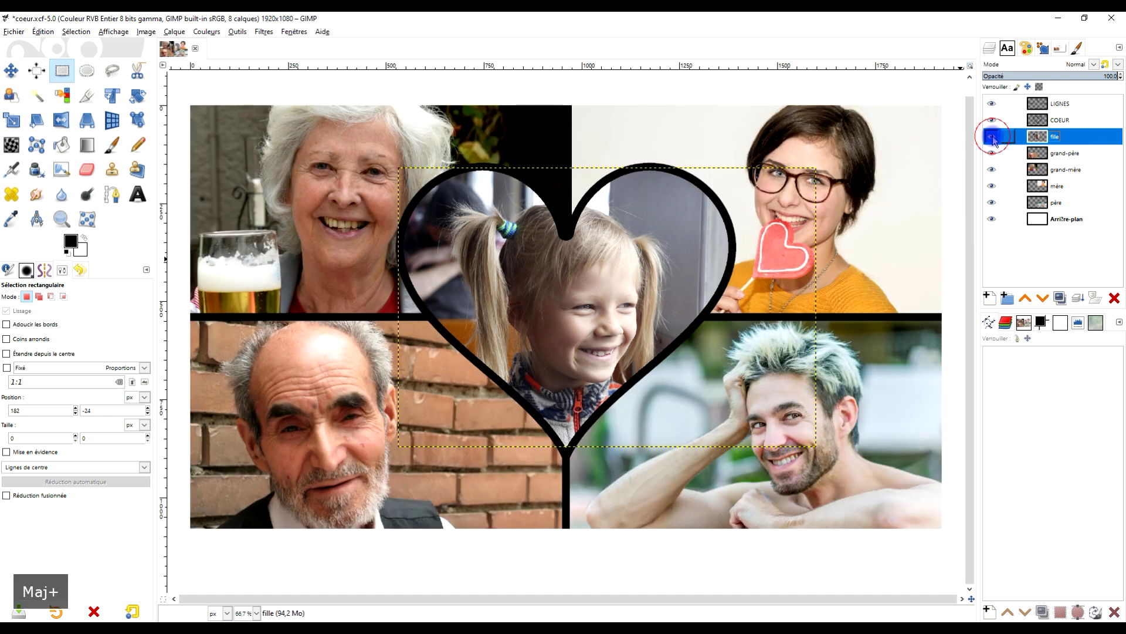
left_click(1049, 224)
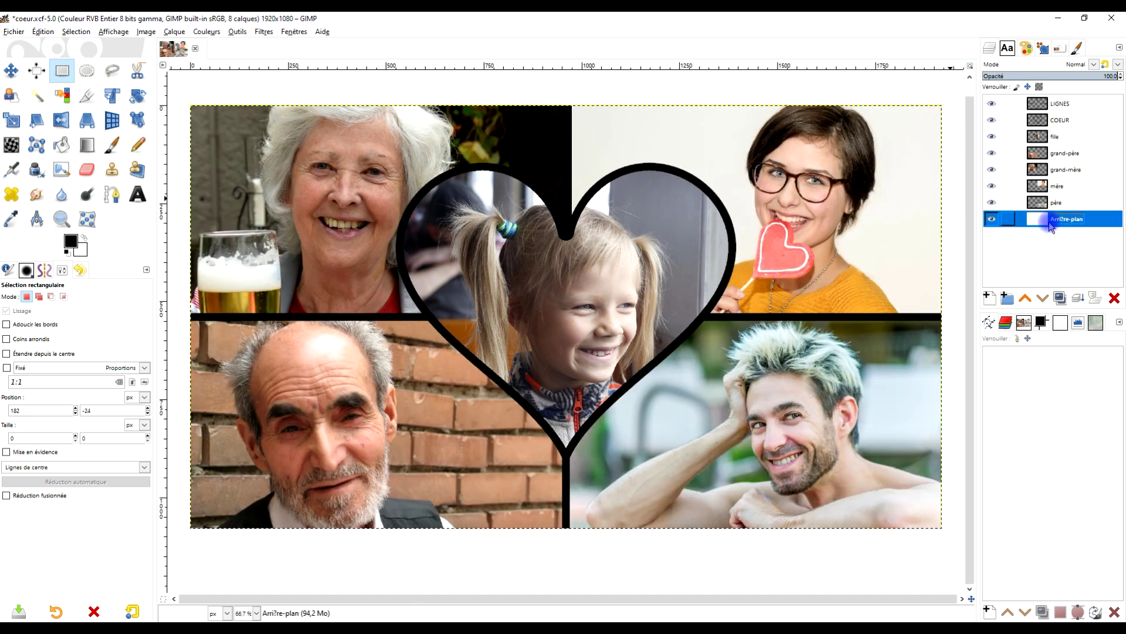
key("z")
key("shift+ctrl+j")
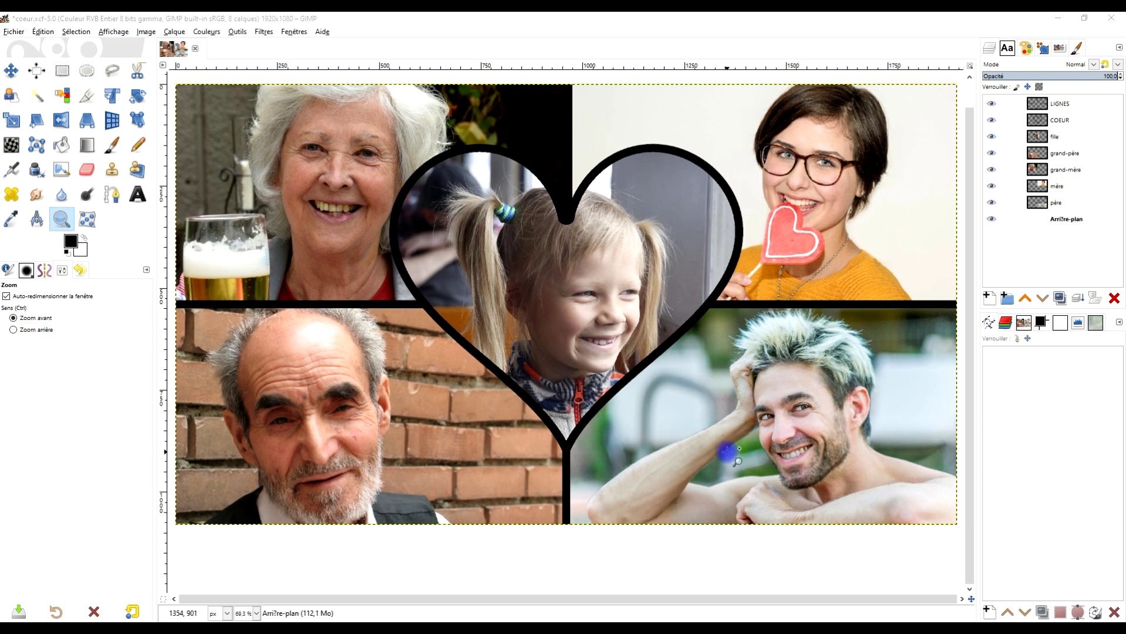
Invert the colours of the COEUR layer and repeat the inversion on the LIGNES layer to make both outlines white.
left_click(1053, 121)
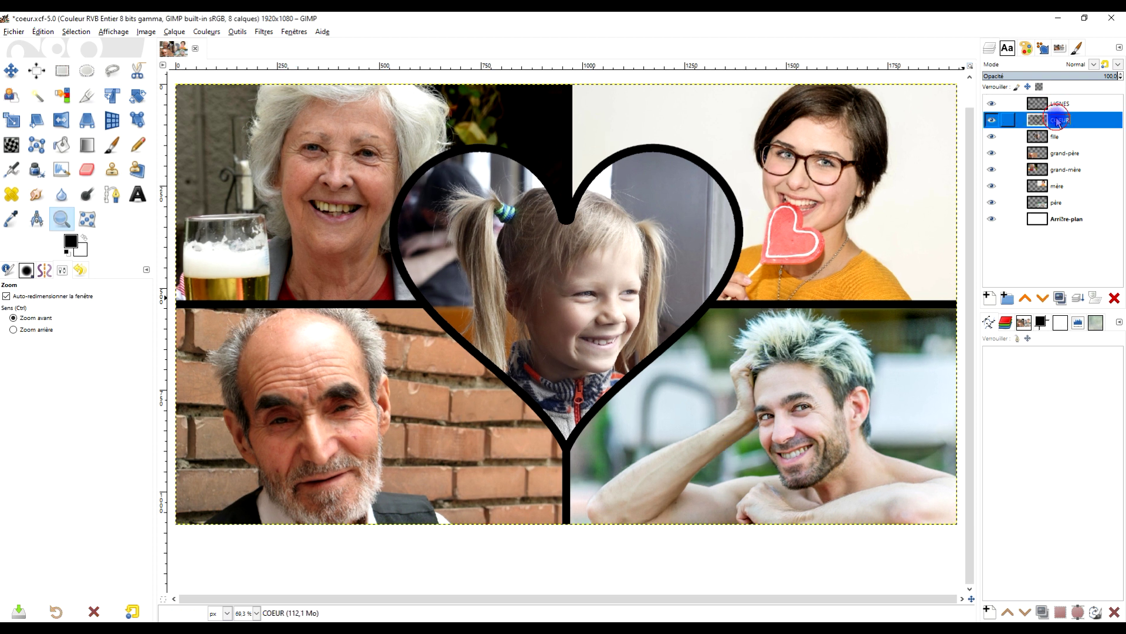
left_click(202, 35)
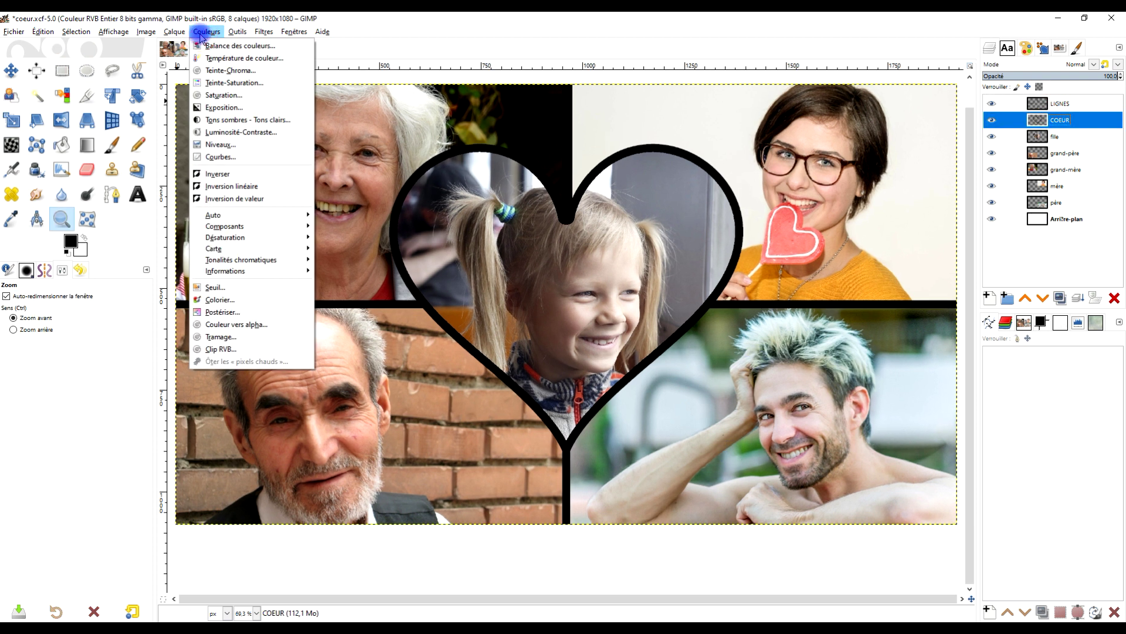
left_click(240, 174)
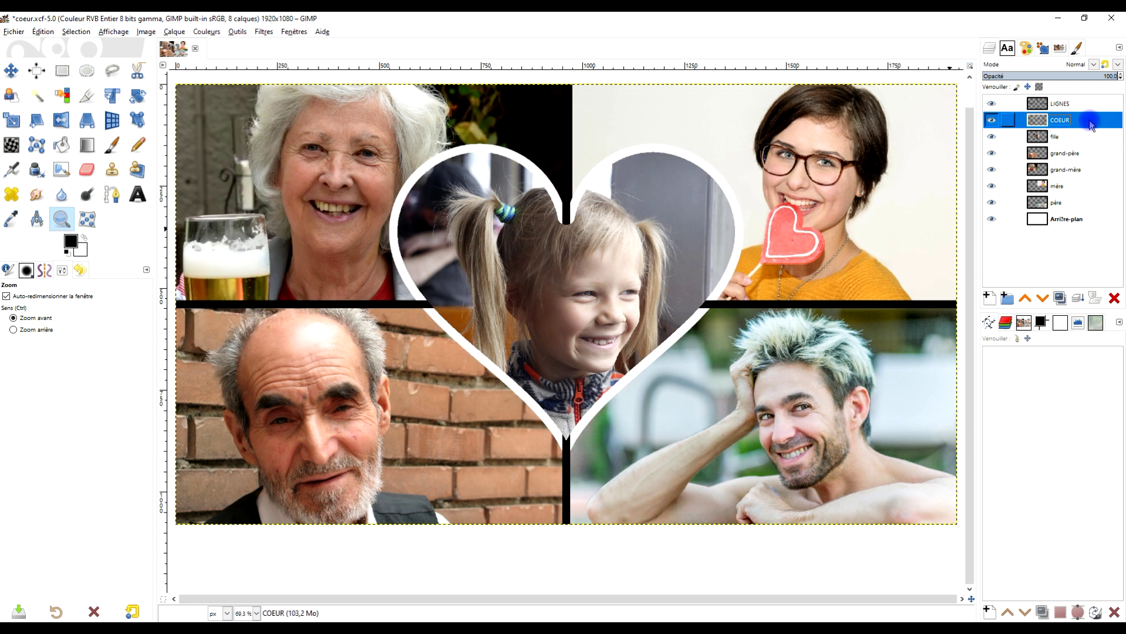
left_click(1060, 104)
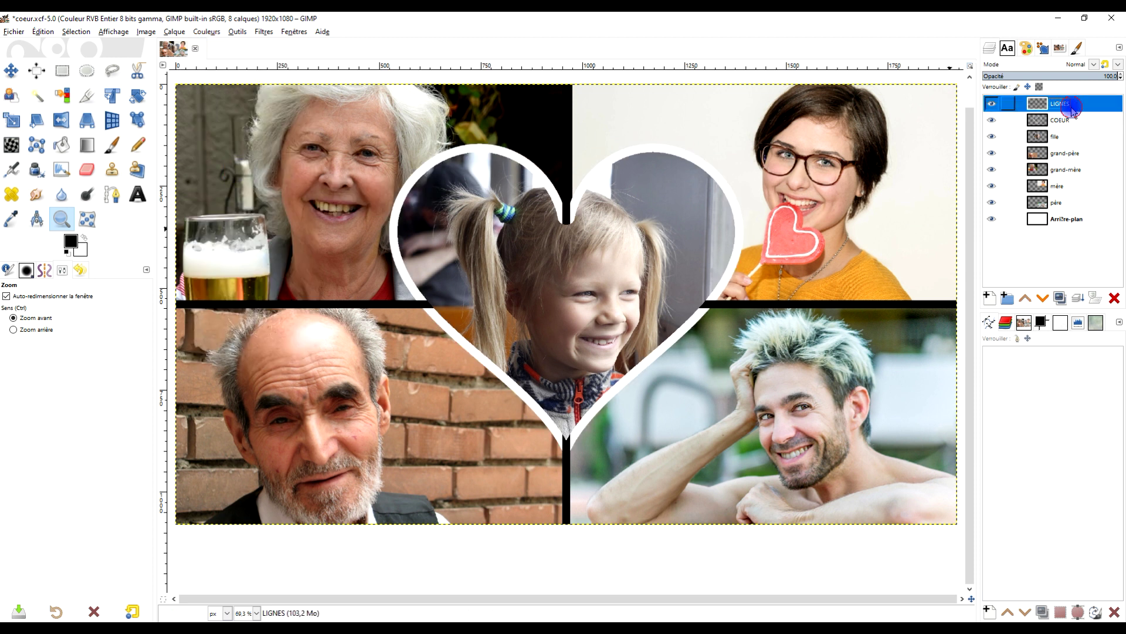
left_click(264, 32)
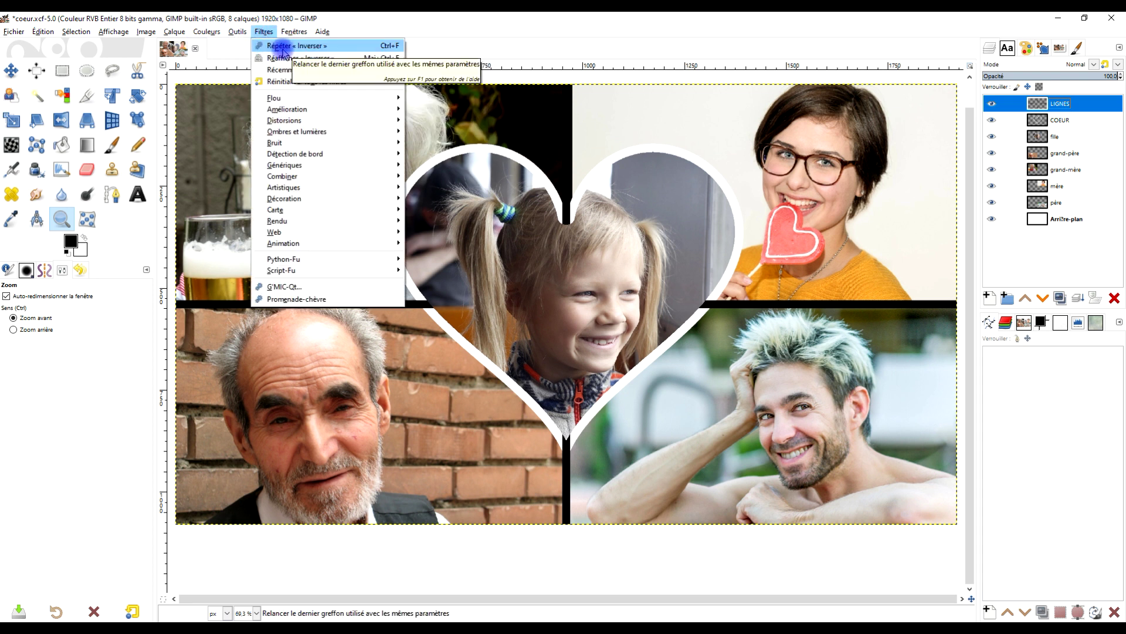
left_click(282, 46)
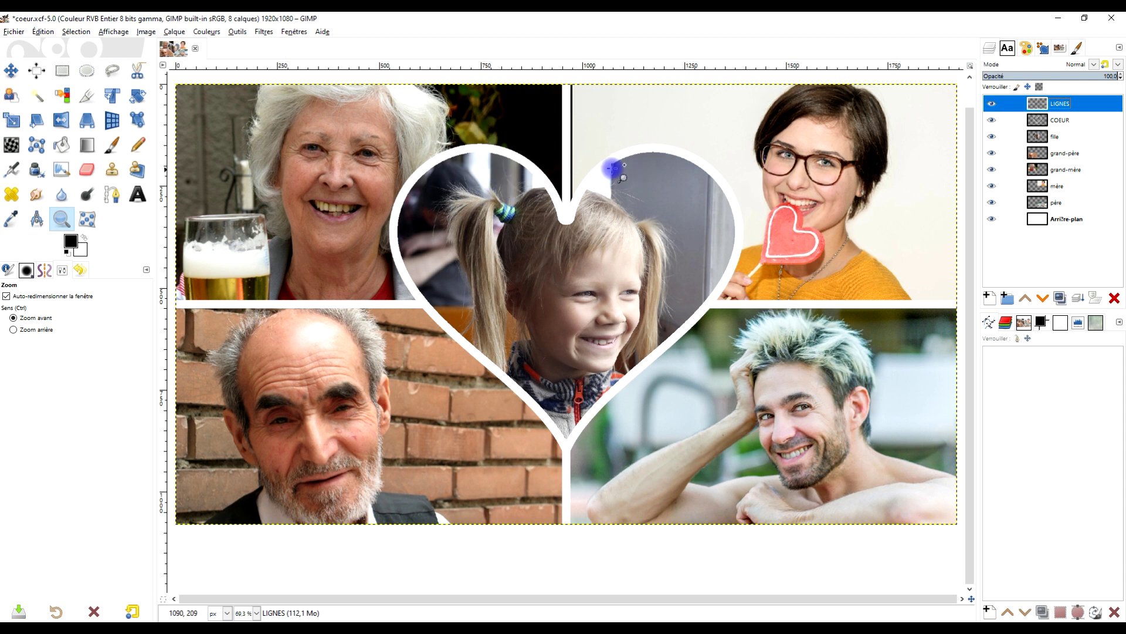
Shift the grandmother's photo slightly to the left so its edge stays behind the vertical white dividing line.
left_click(11, 70)
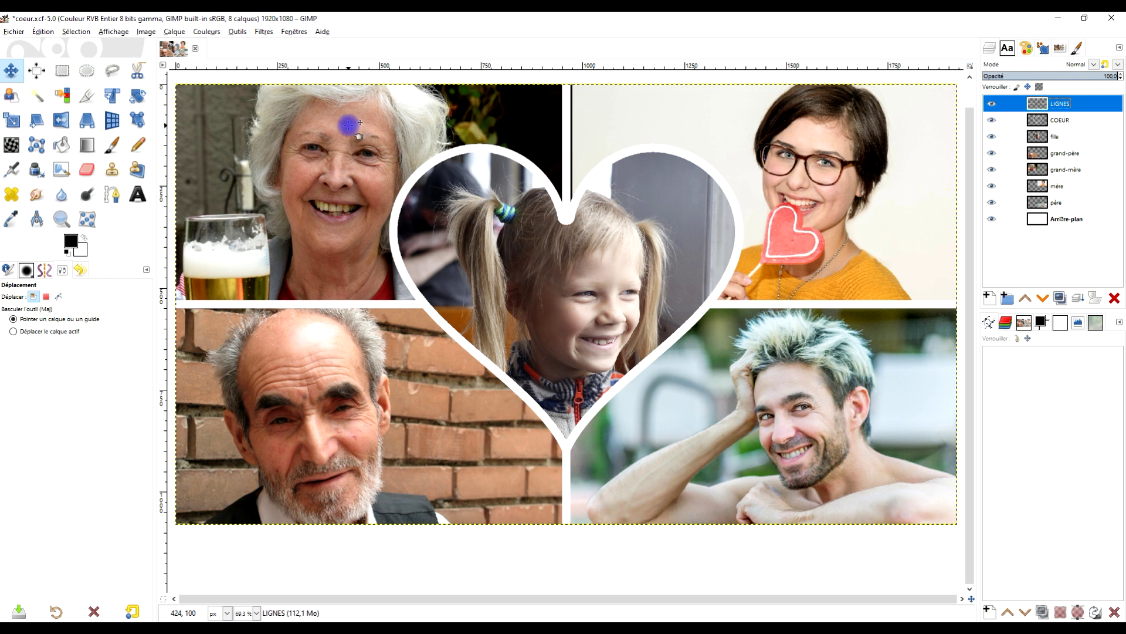
left_click(348, 124)
left_click_drag(348, 124, 346, 125)
scroll(387, 141, "left", 2)
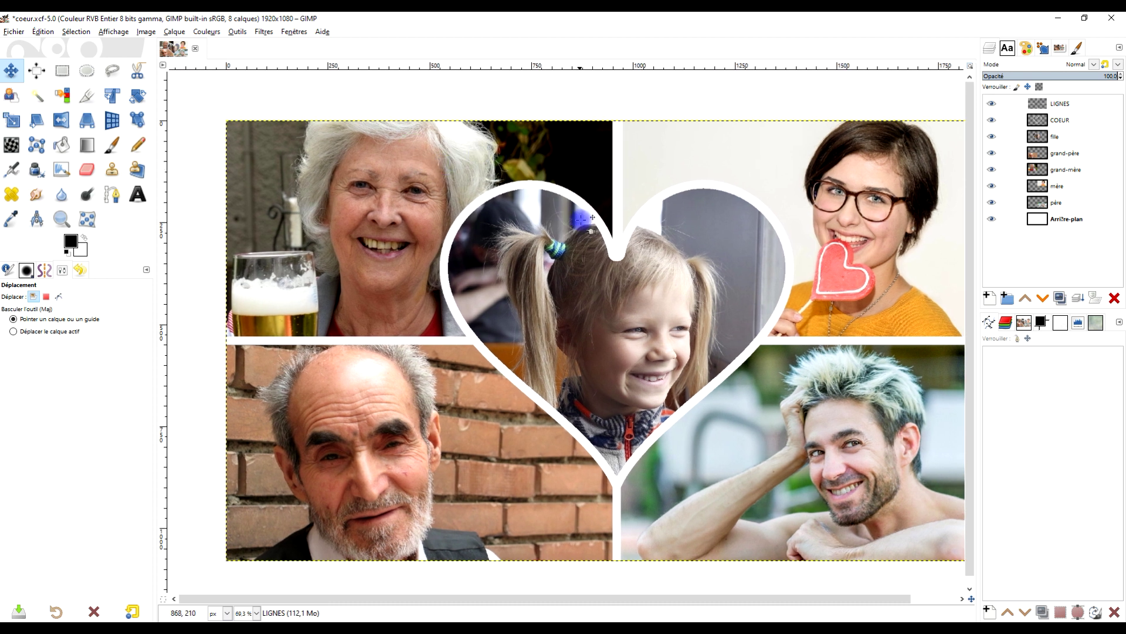
scroll(639, 237, "down", 2)
scroll(639, 237, "right", 2)
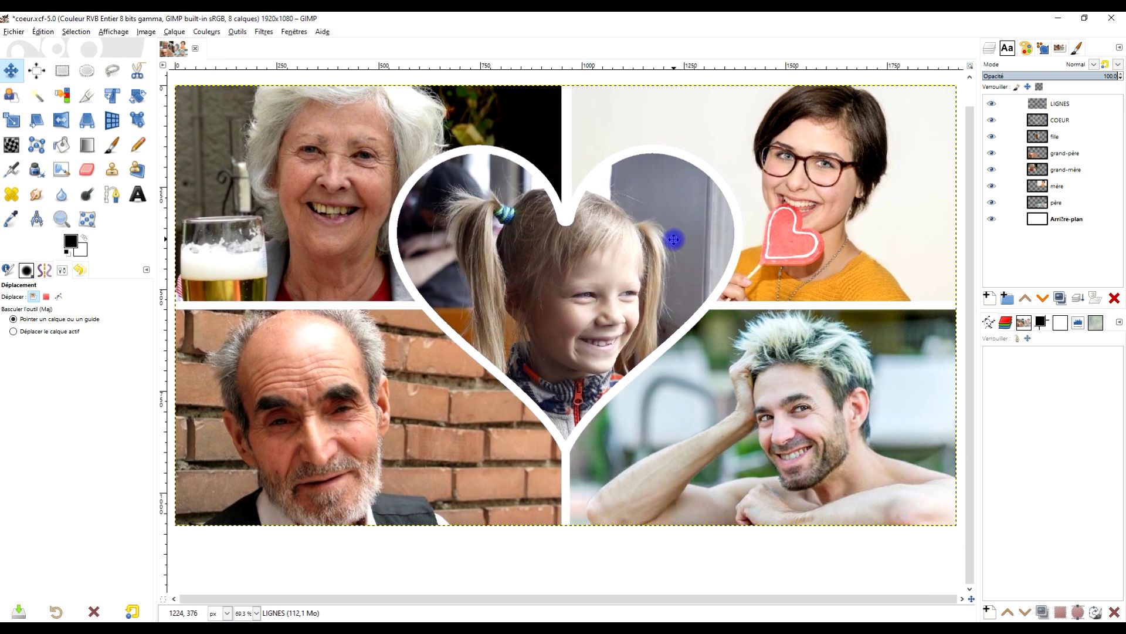
scroll(673, 239, "down", 1)
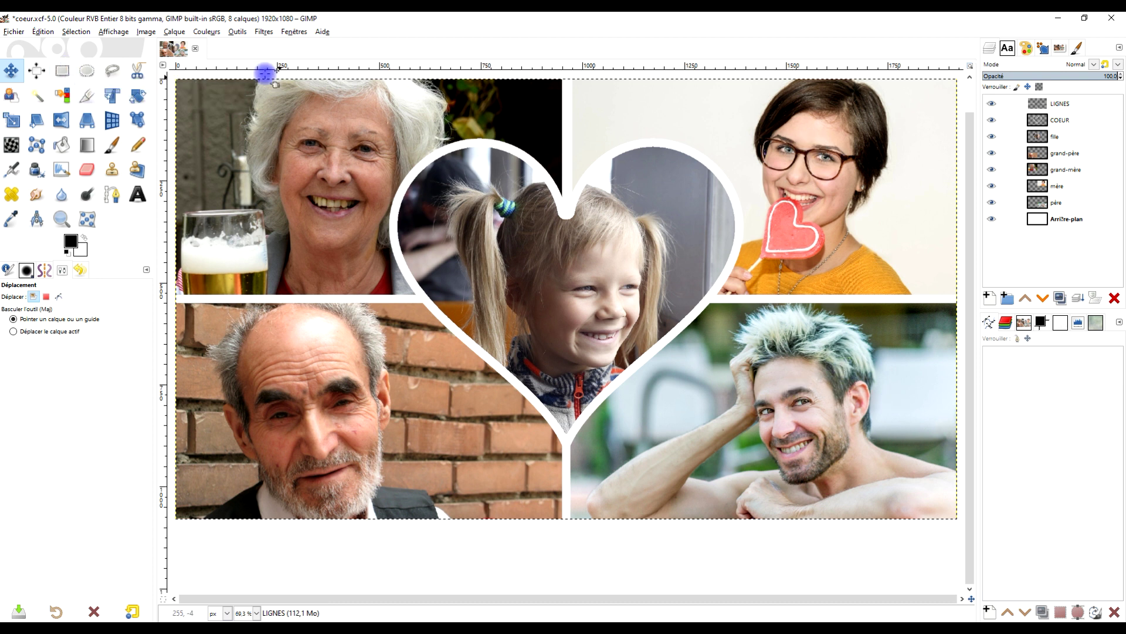
left_click(176, 32)
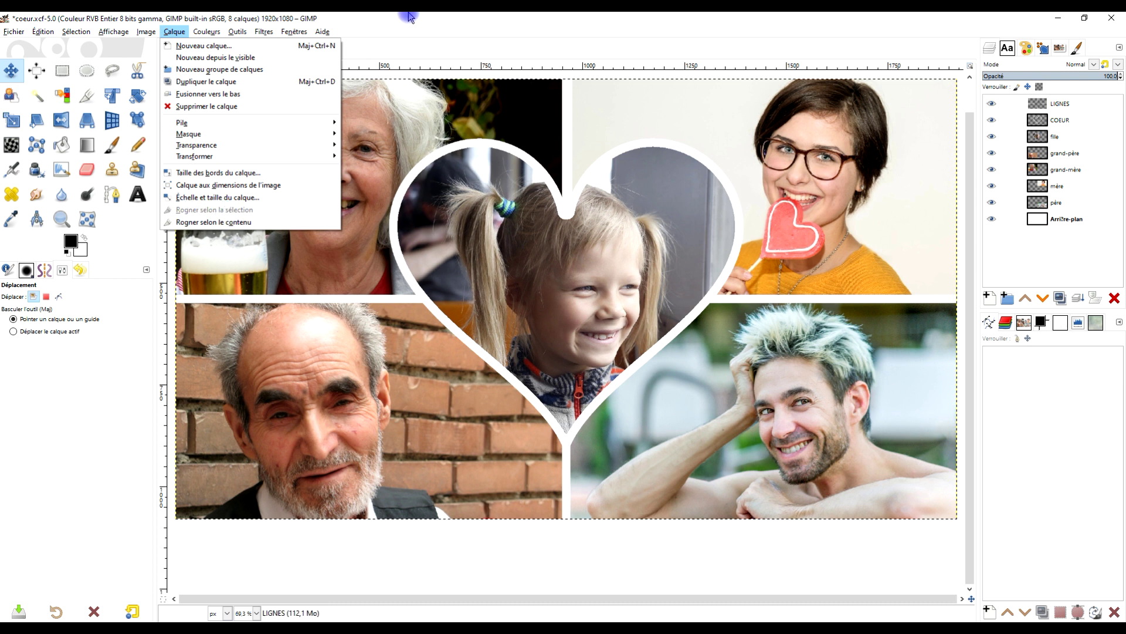
left_click(409, 32)
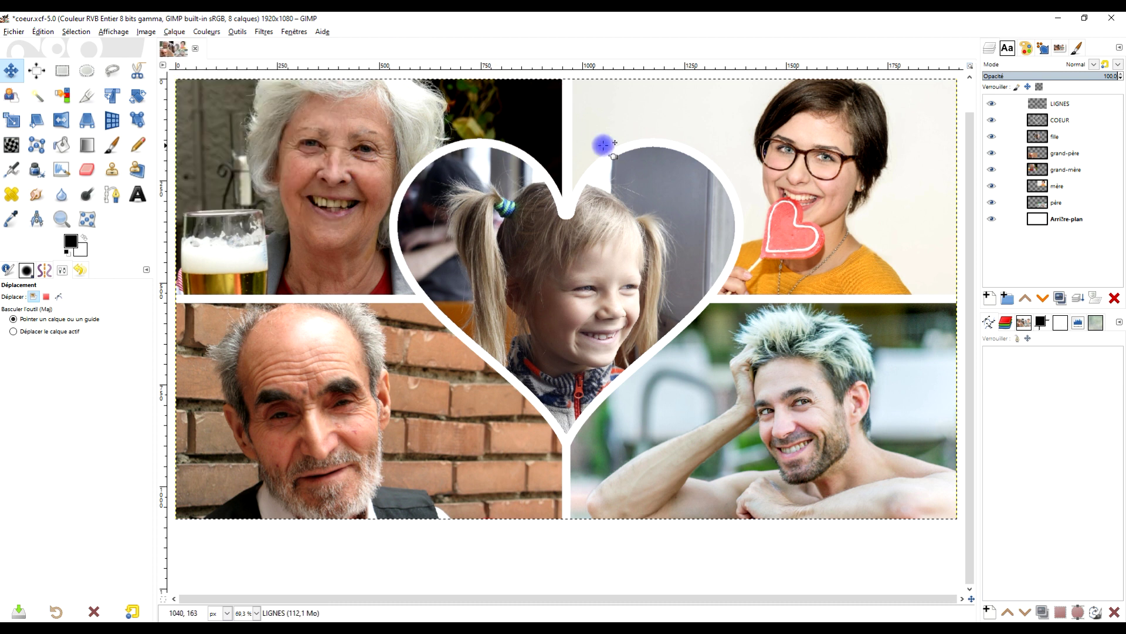